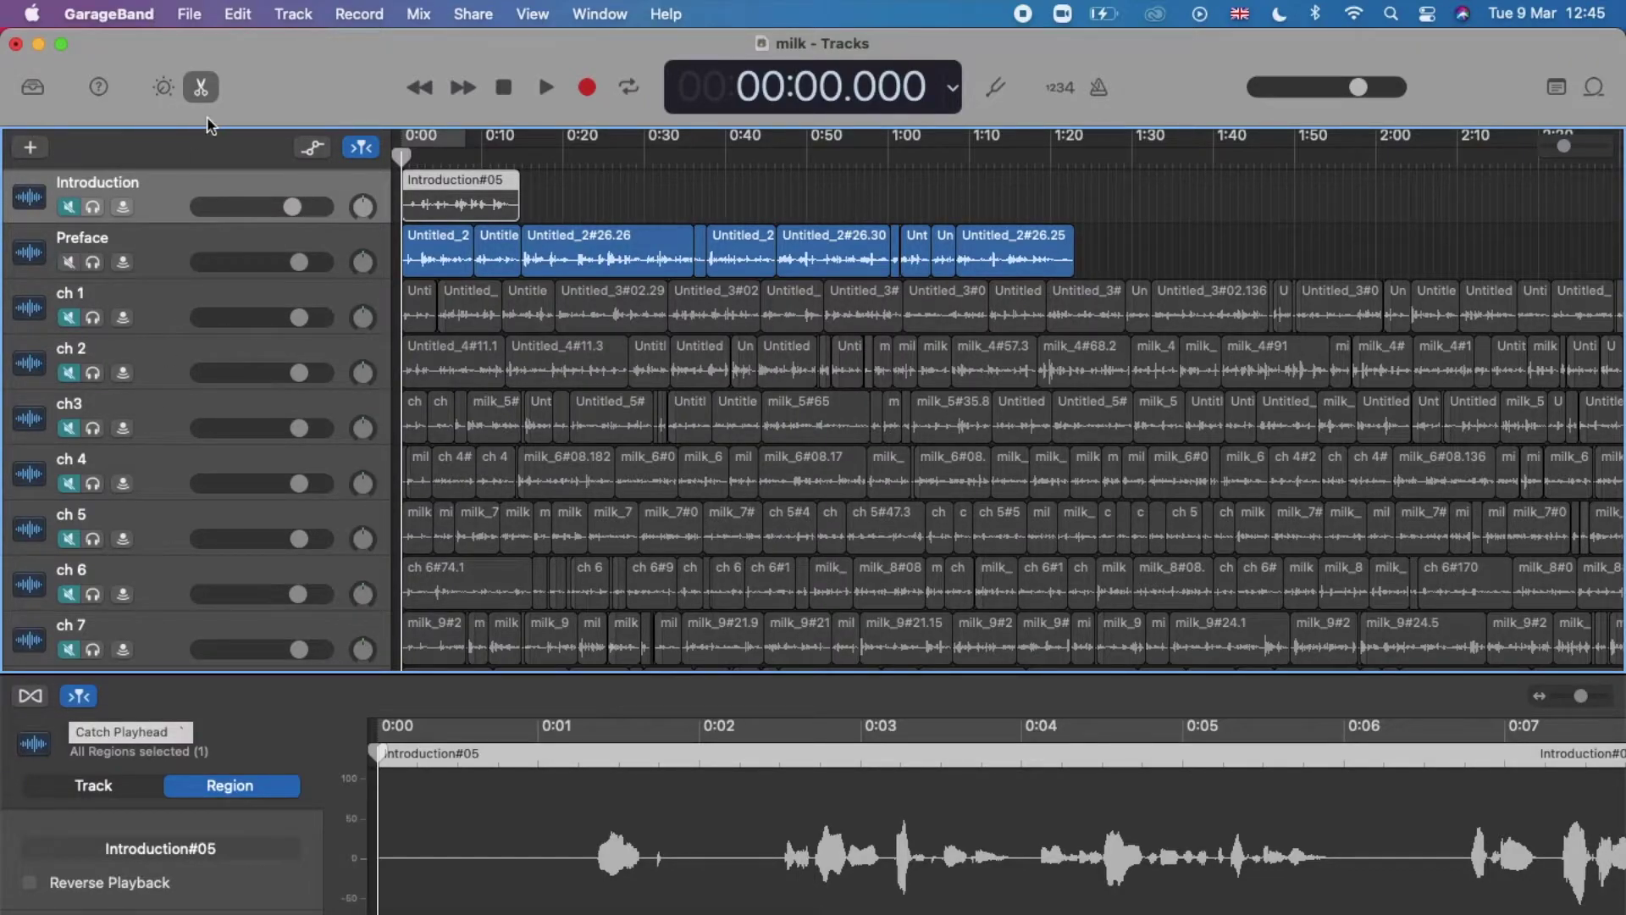
Show Smart Controls for the master track and view its EQ and Warm Vocal output plug-in chain.
left_click(162, 88)
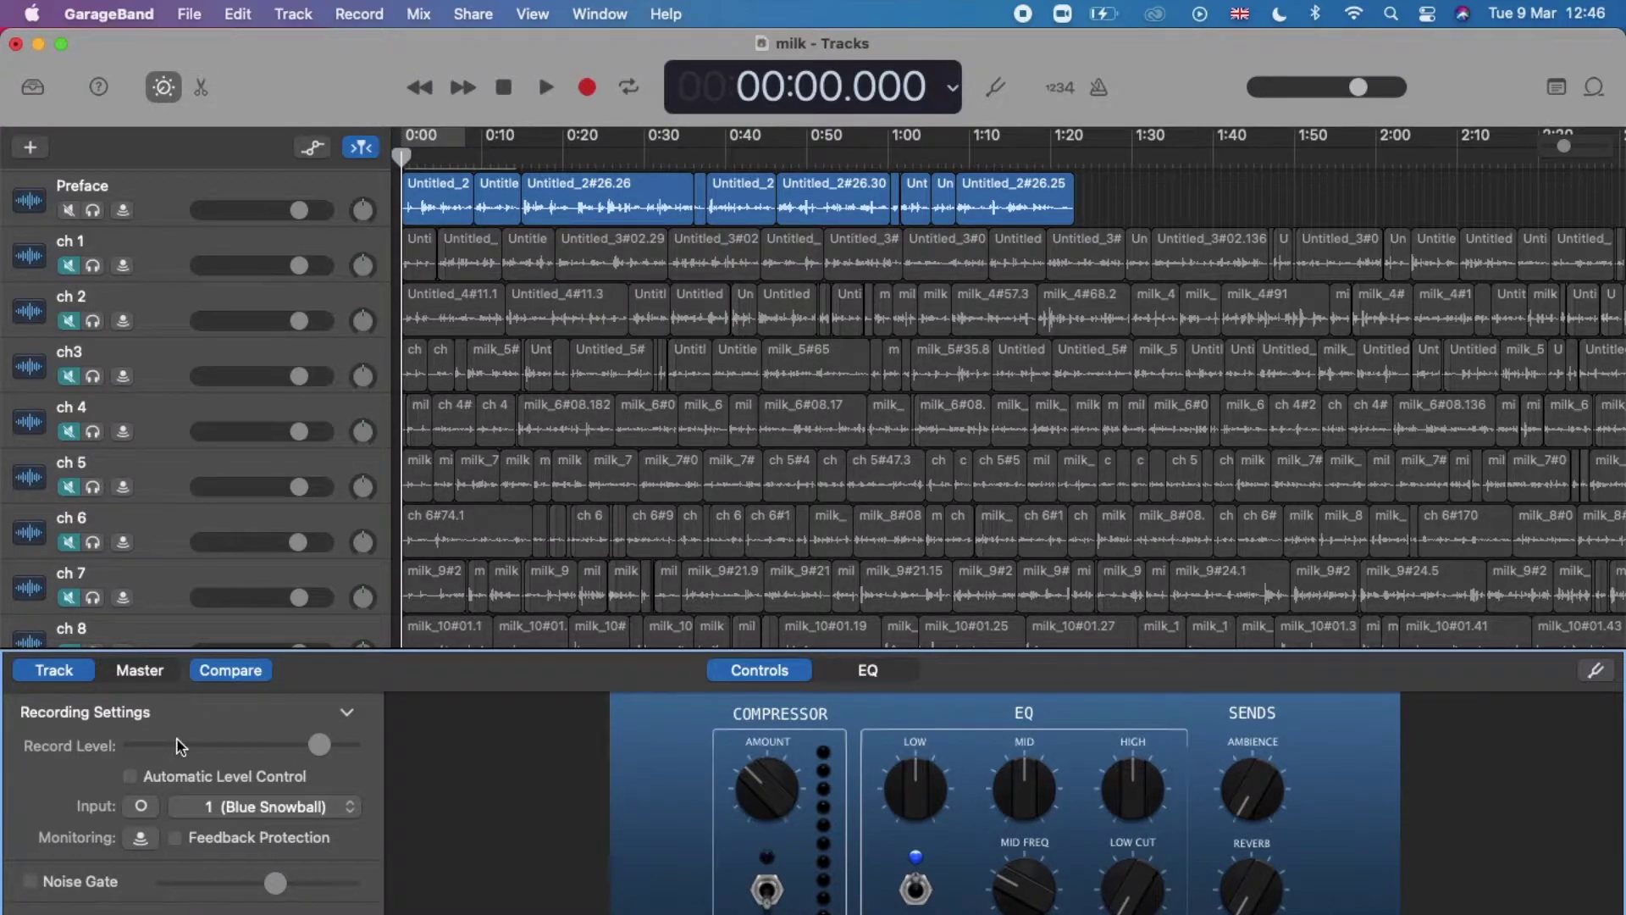
left_click(138, 673)
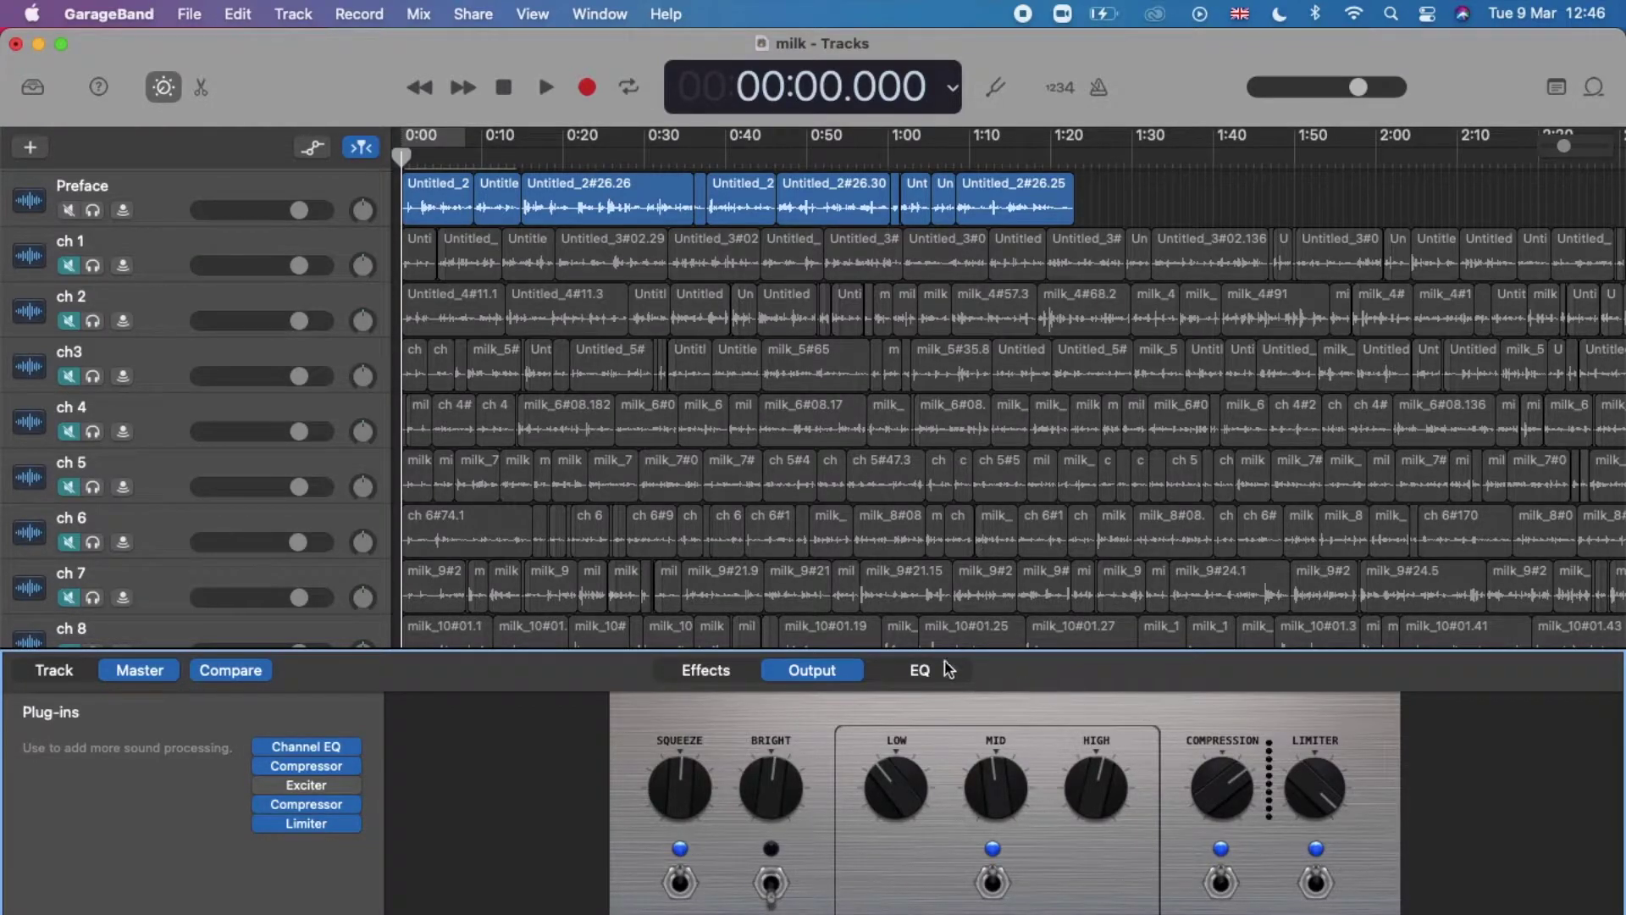
left_click(919, 672)
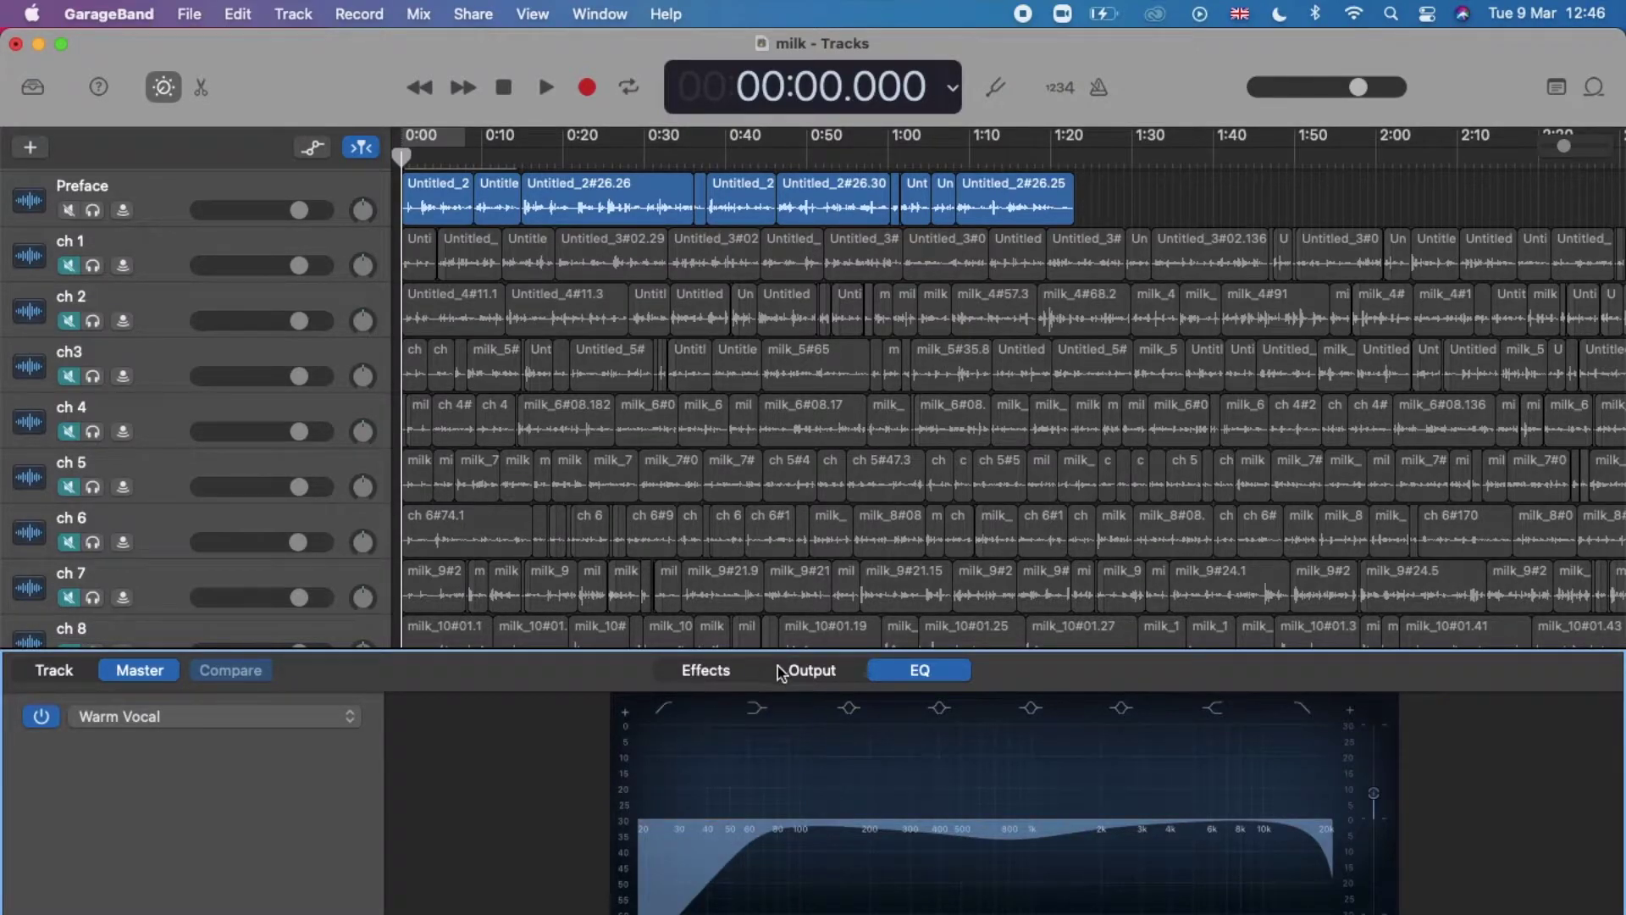
left_click(807, 672)
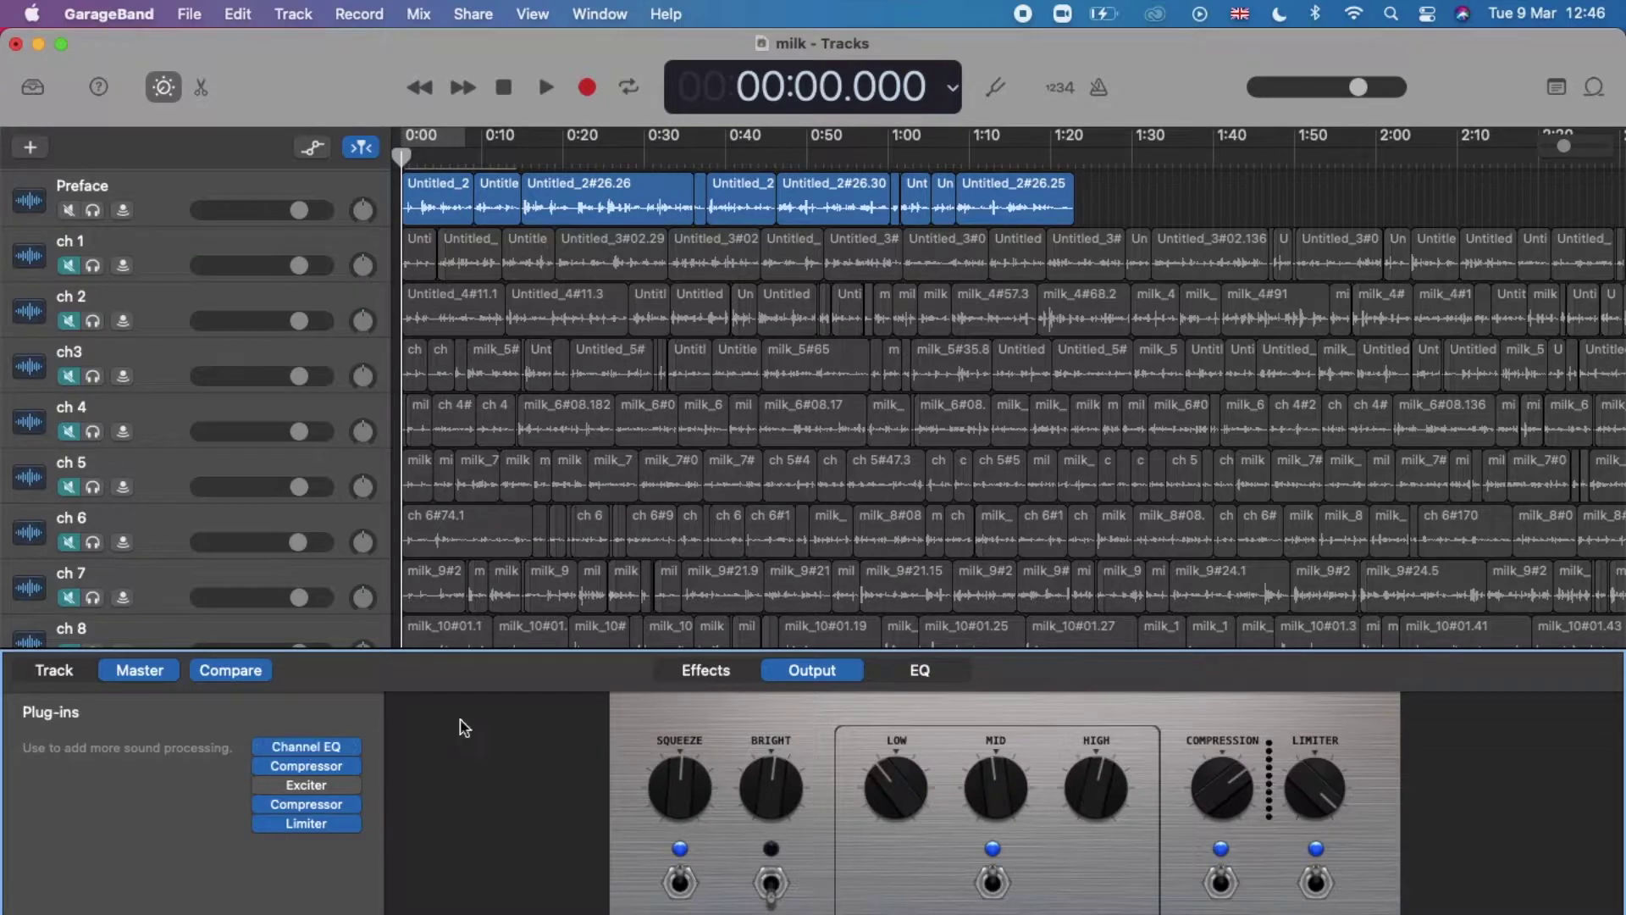
Bring back the master EQ curve and browse the Voice presets, keeping Warm Vocal.
left_click(917, 681)
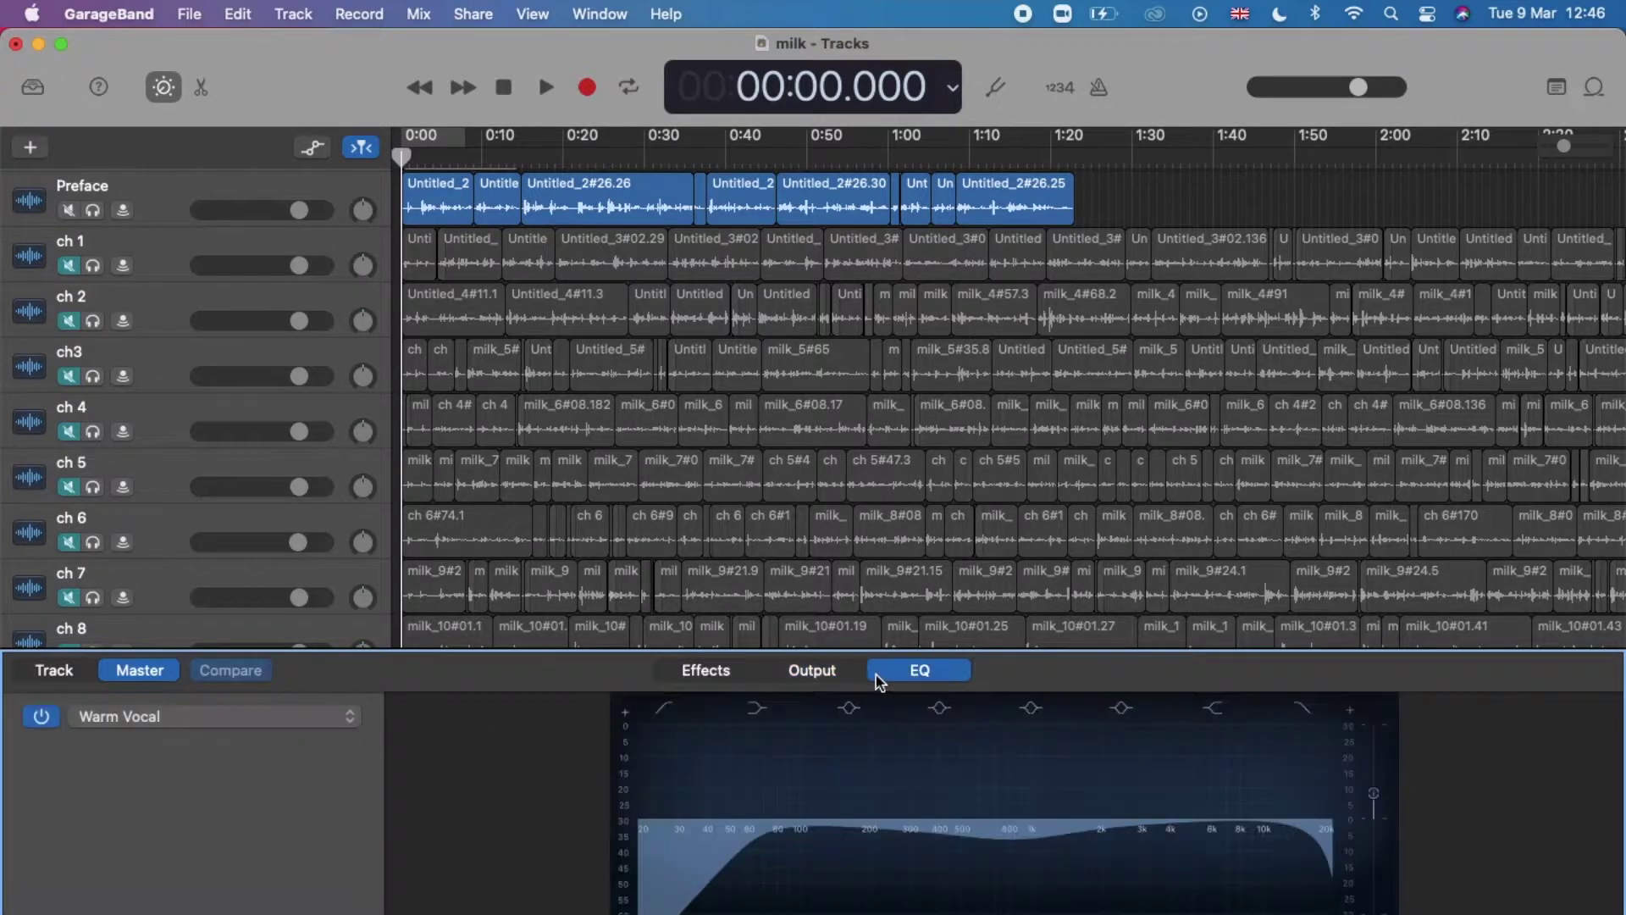
left_click(168, 728)
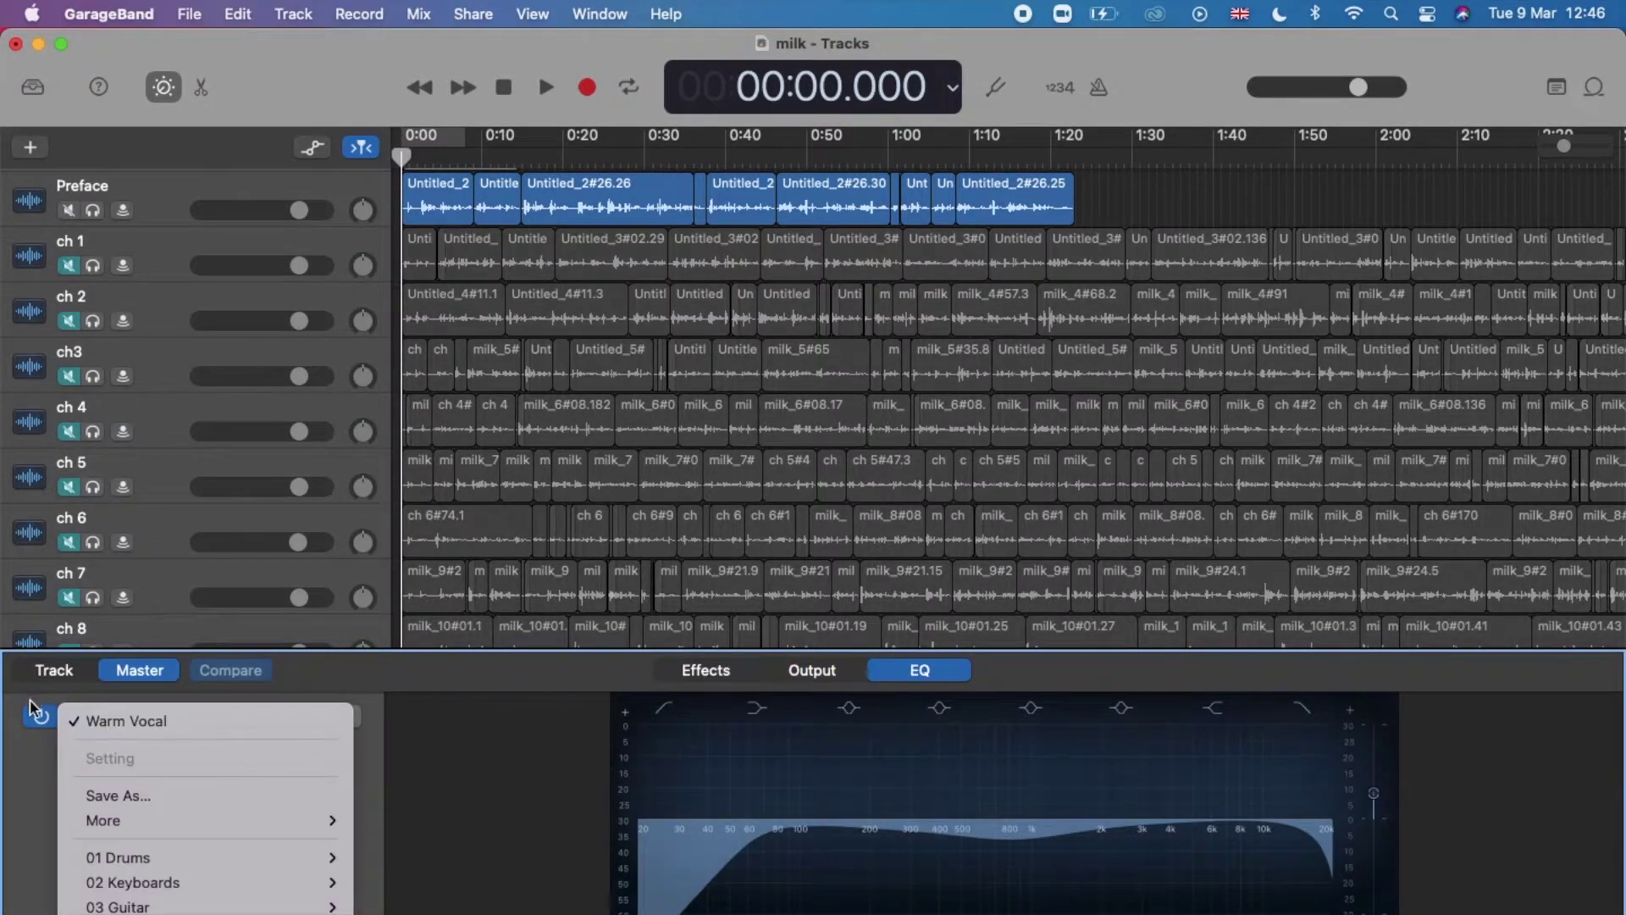
mouse_move(143, 830)
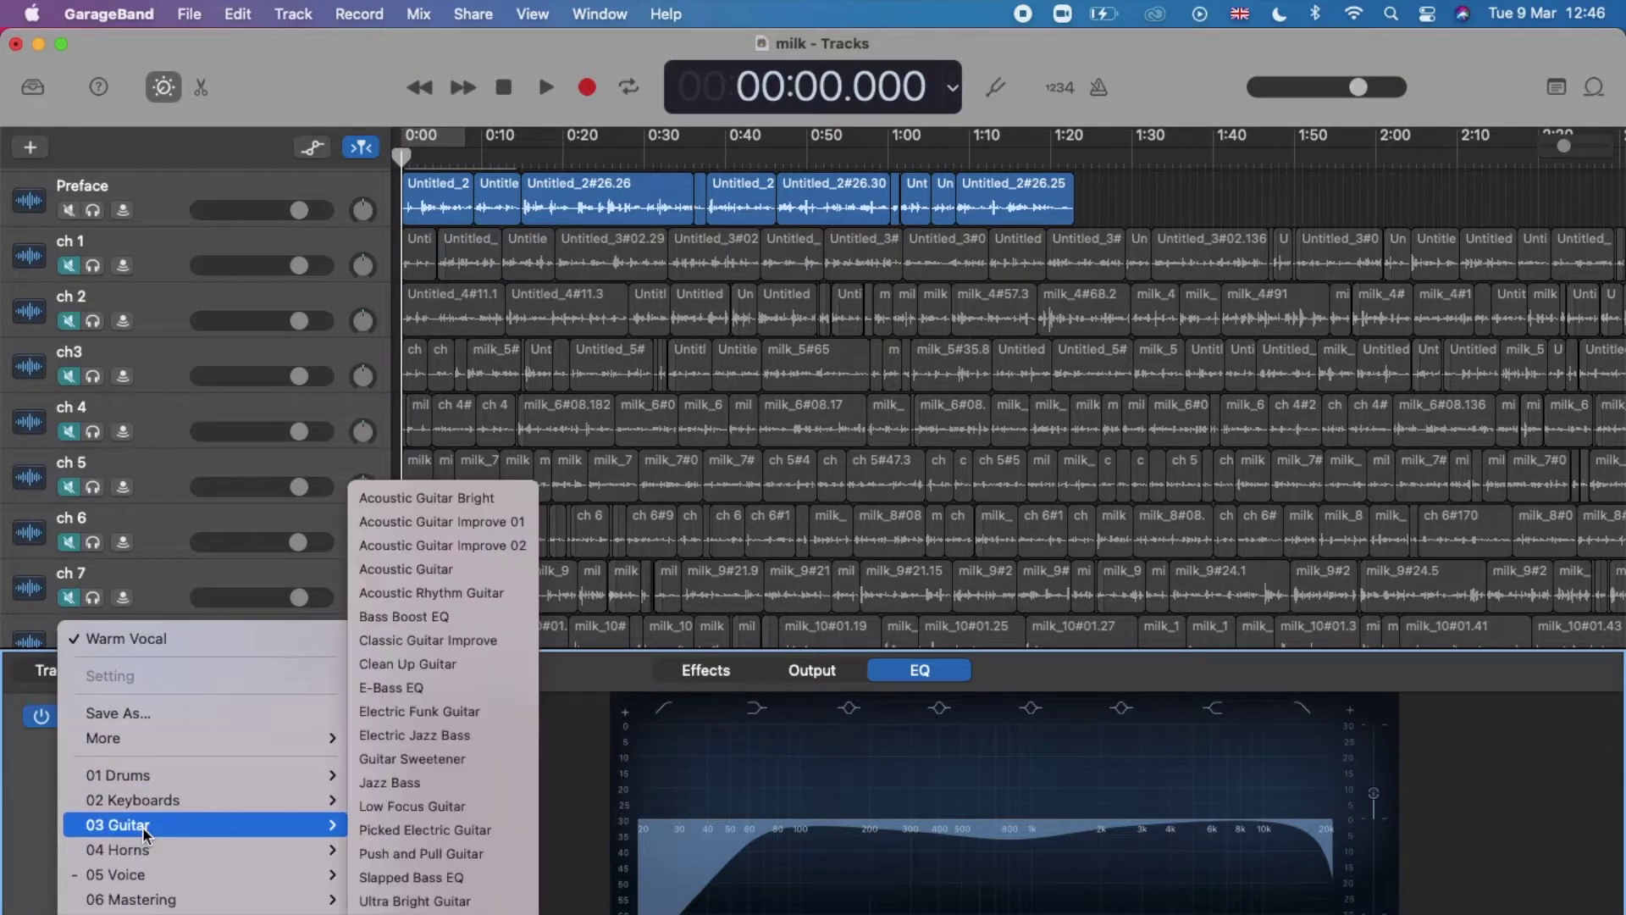
mouse_move(163, 875)
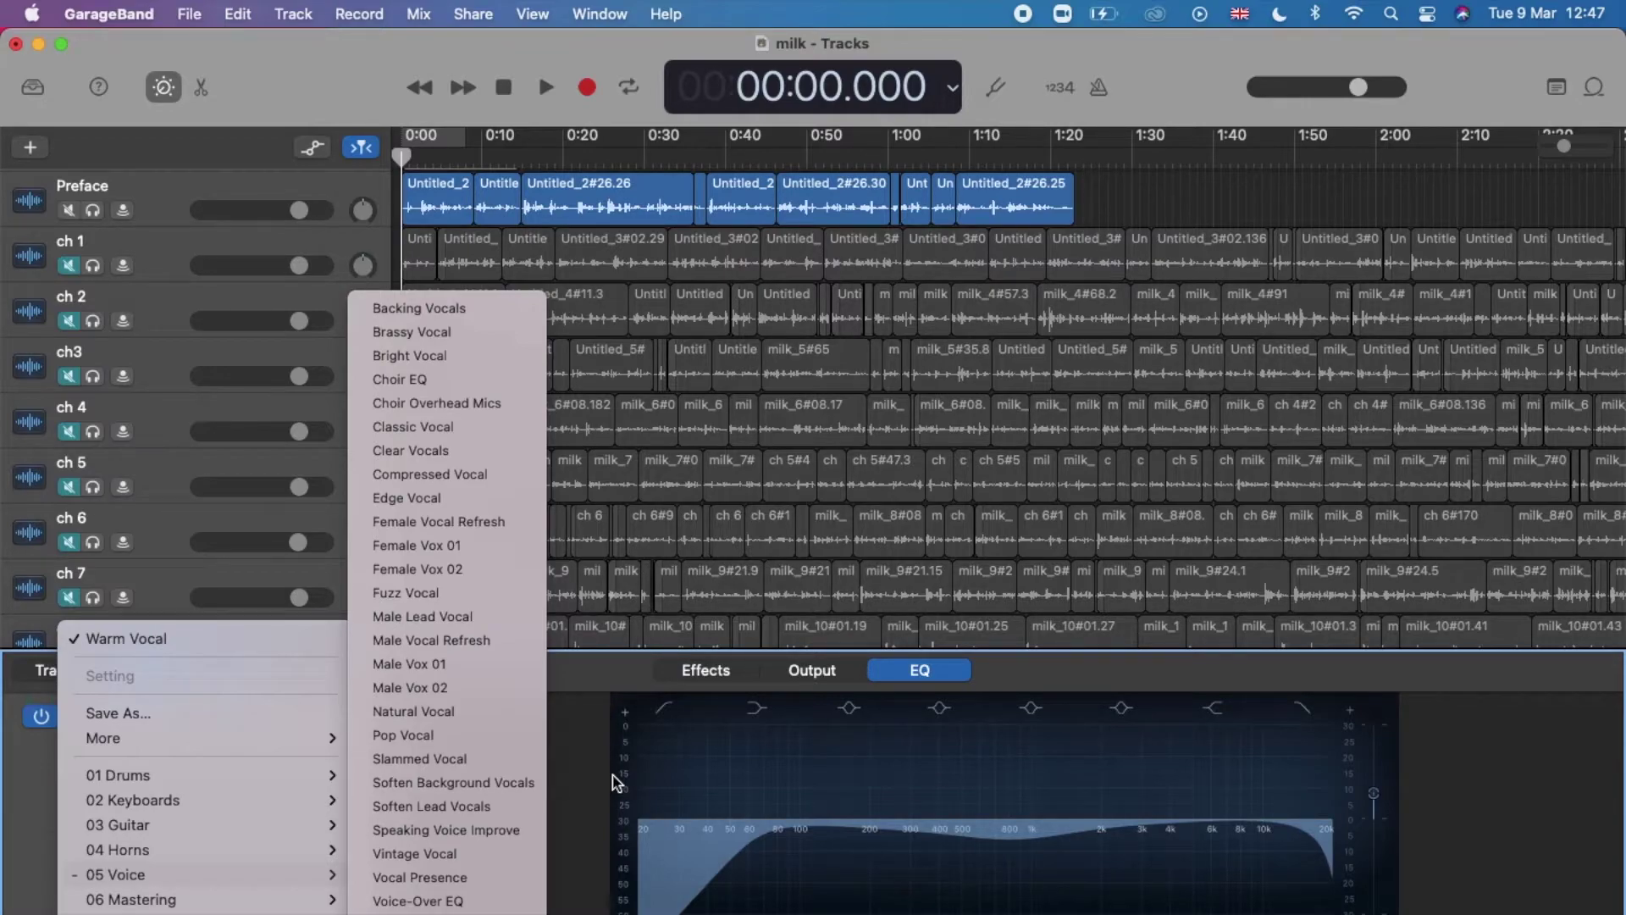
left_click(572, 786)
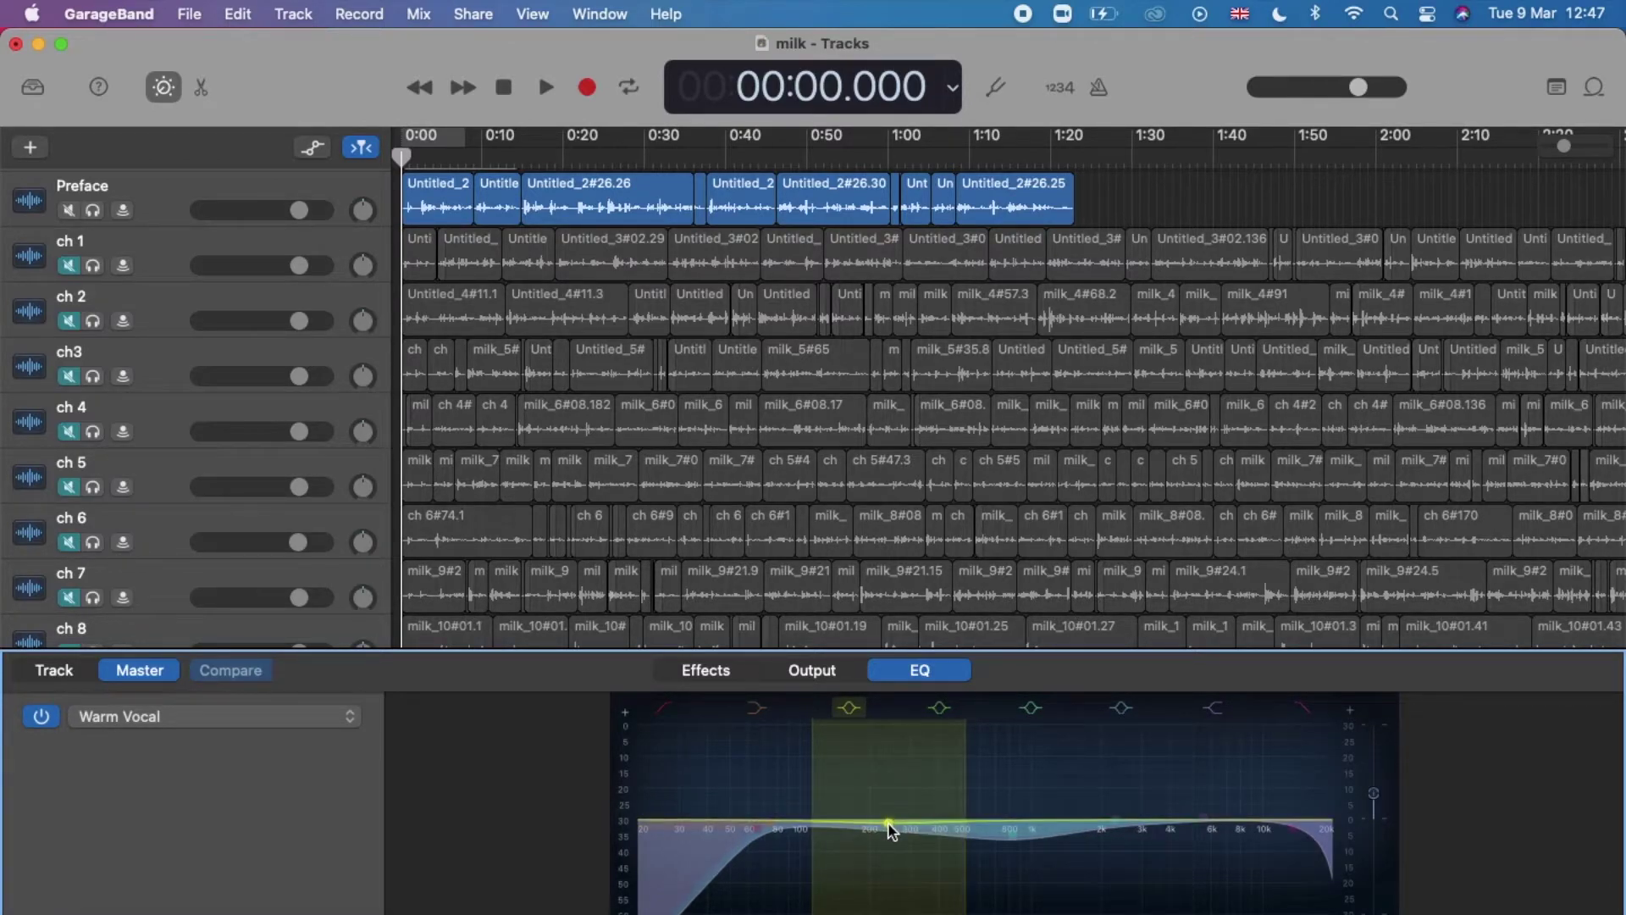
Nudge the mid EQ band slightly higher in frequency and gain, and move the high-cut point.
left_click_drag(891, 830, 898, 828)
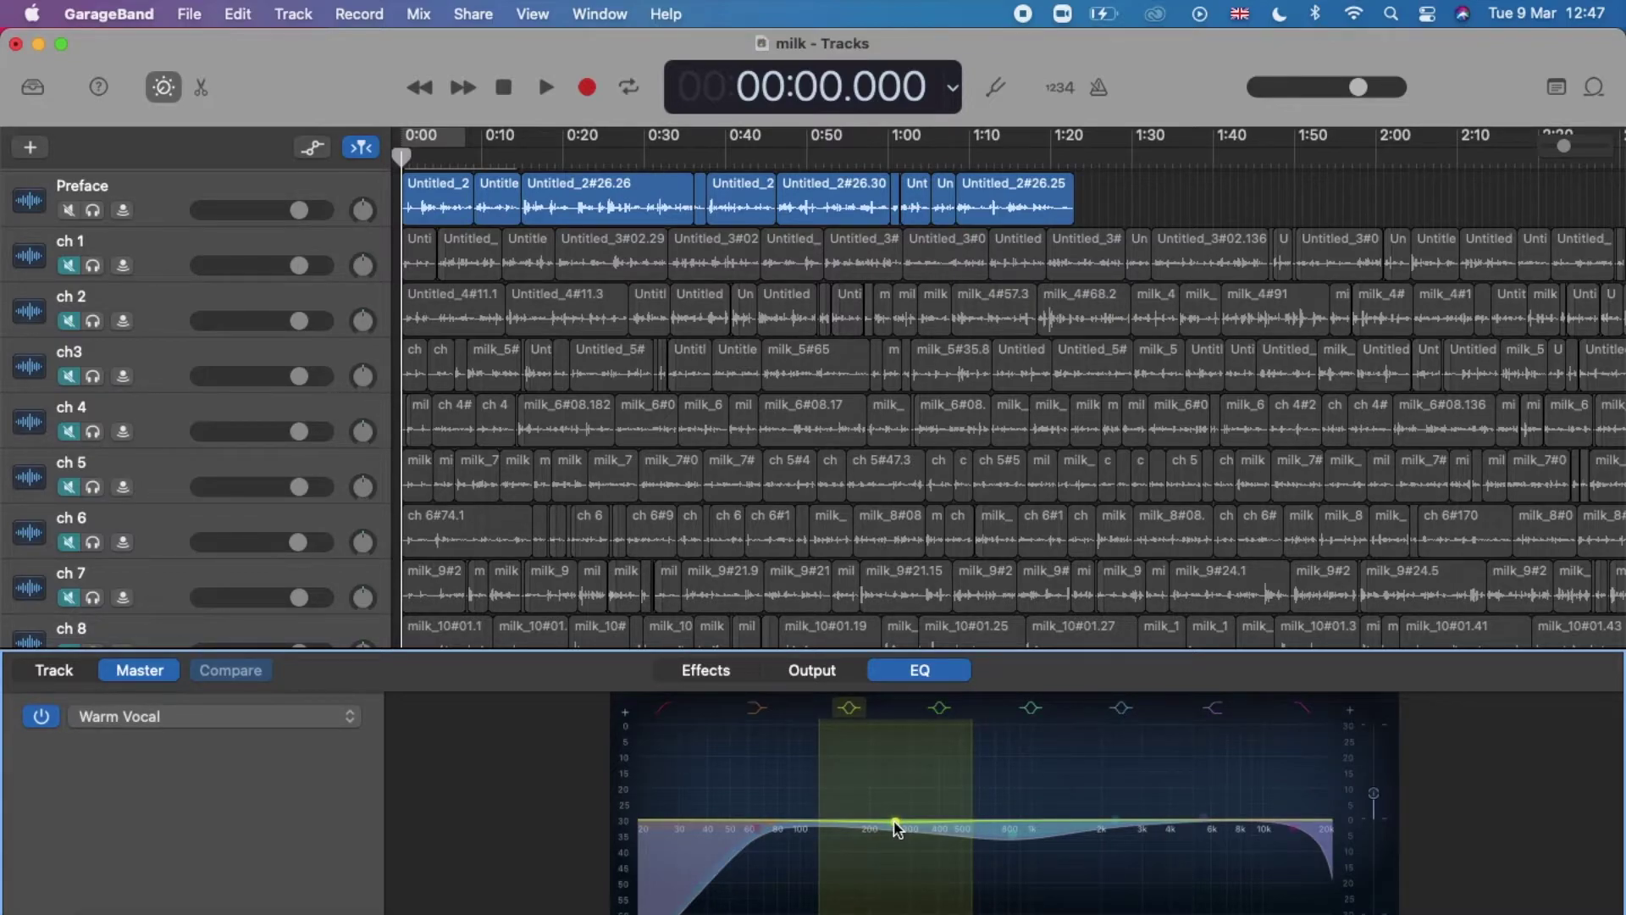
mouse_move(897, 828)
left_mouse_down()
mouse_move(885, 748)
mouse_move(890, 823)
left_mouse_up()
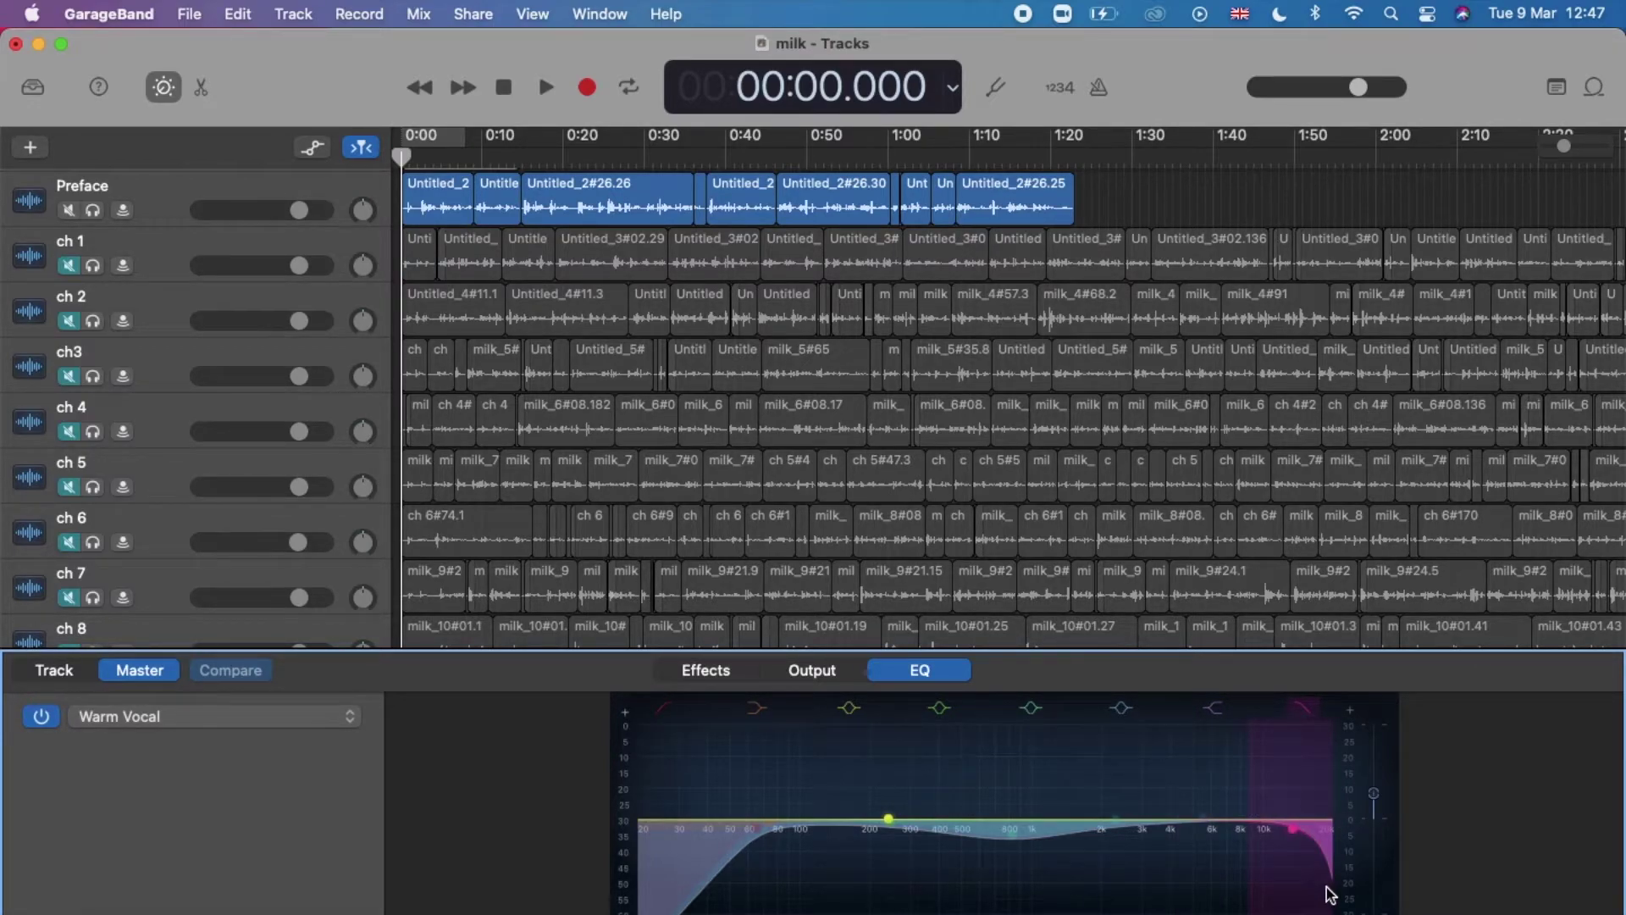
left_click_drag(1284, 828, 1318, 835)
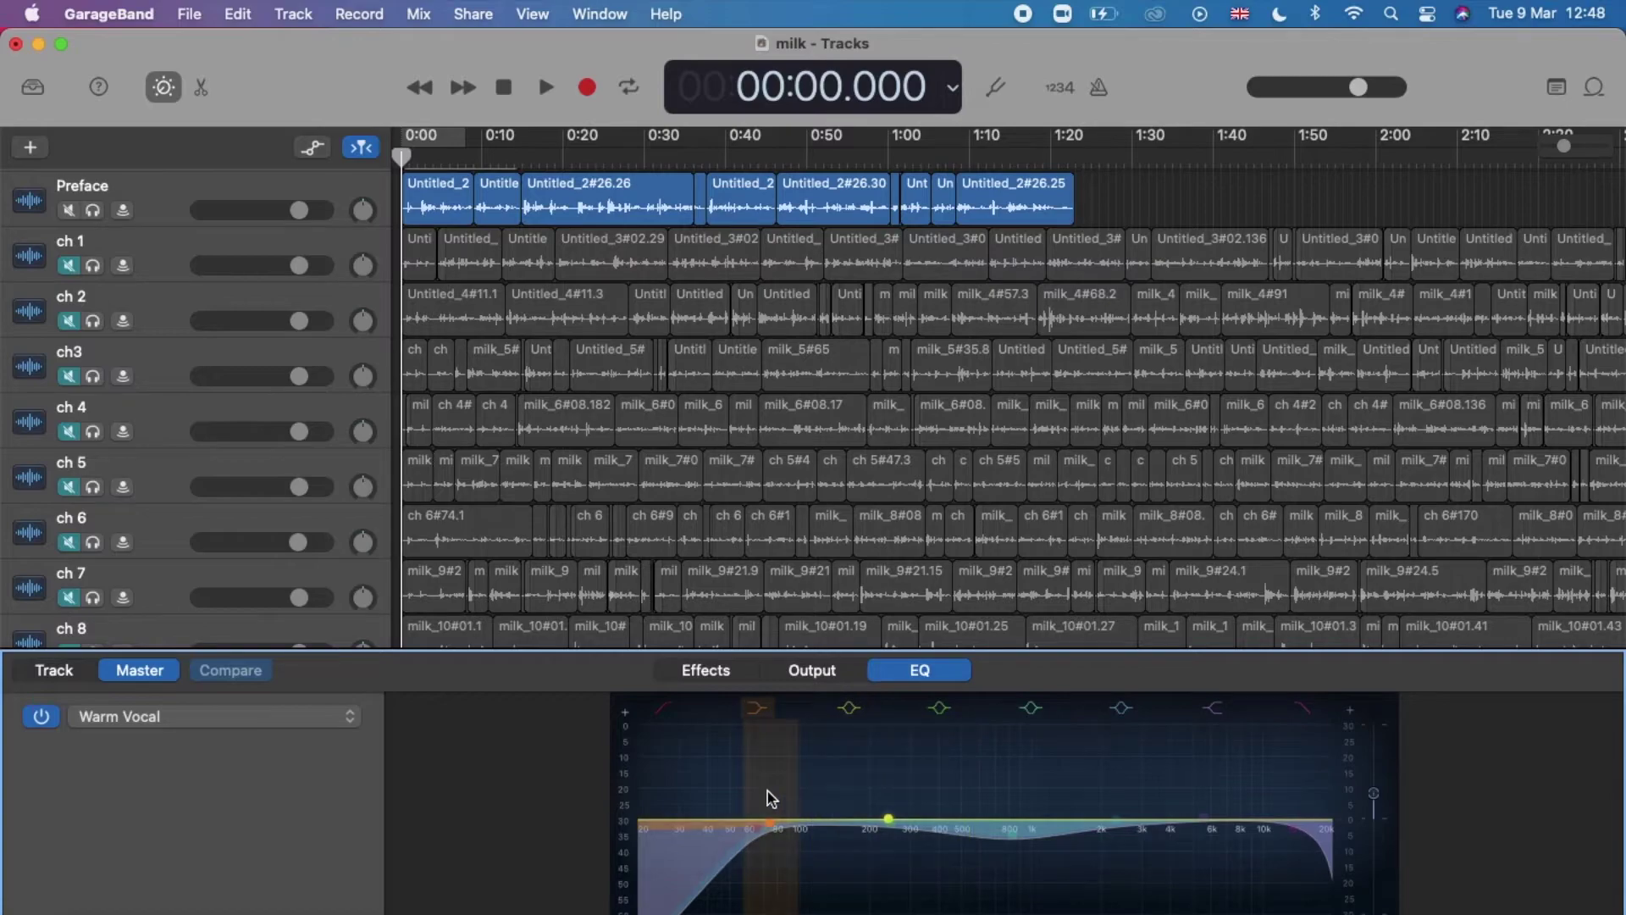
Show the selected track's Controls and set the Noise Gate threshold to -35 dB.
left_click(76, 672)
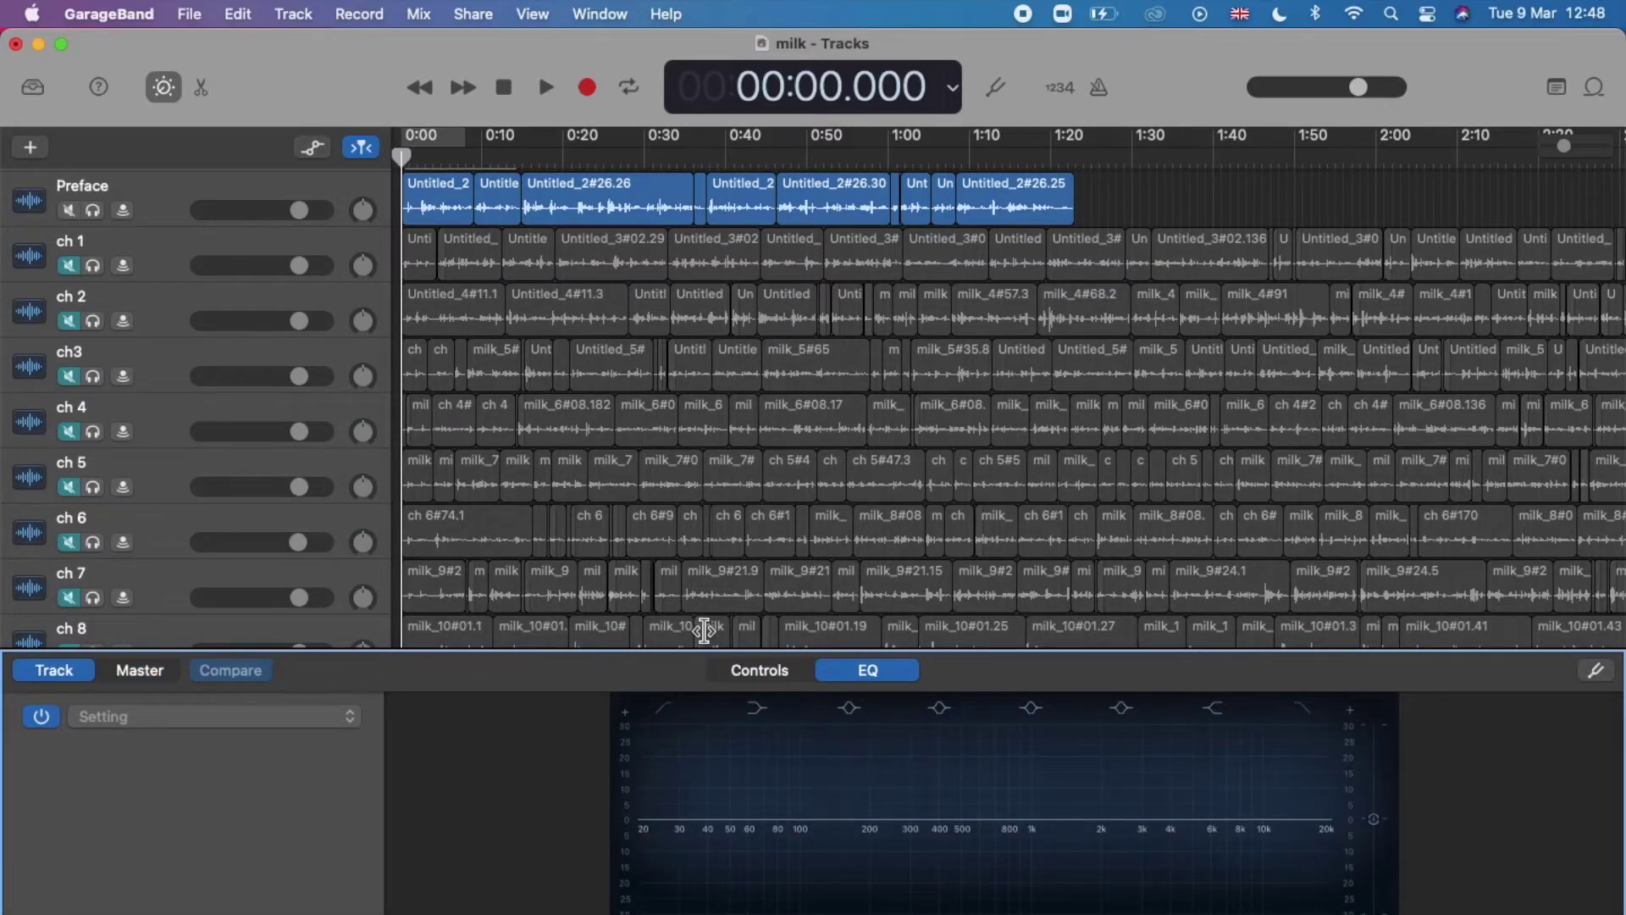
left_click(763, 669)
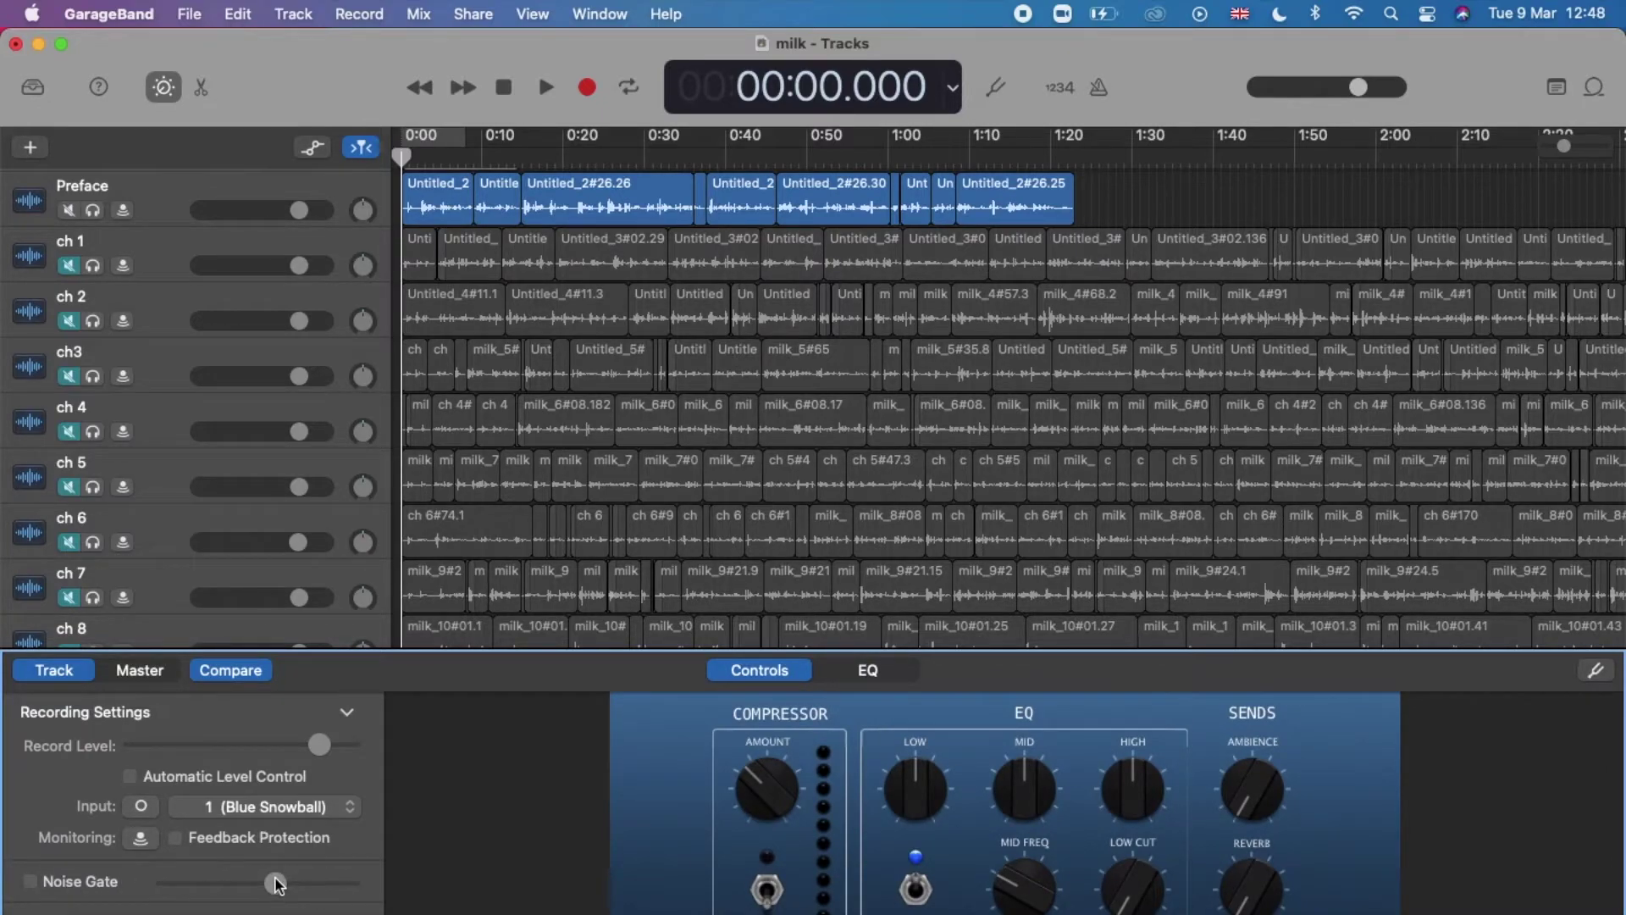
left_click_drag(275, 878, 285, 887)
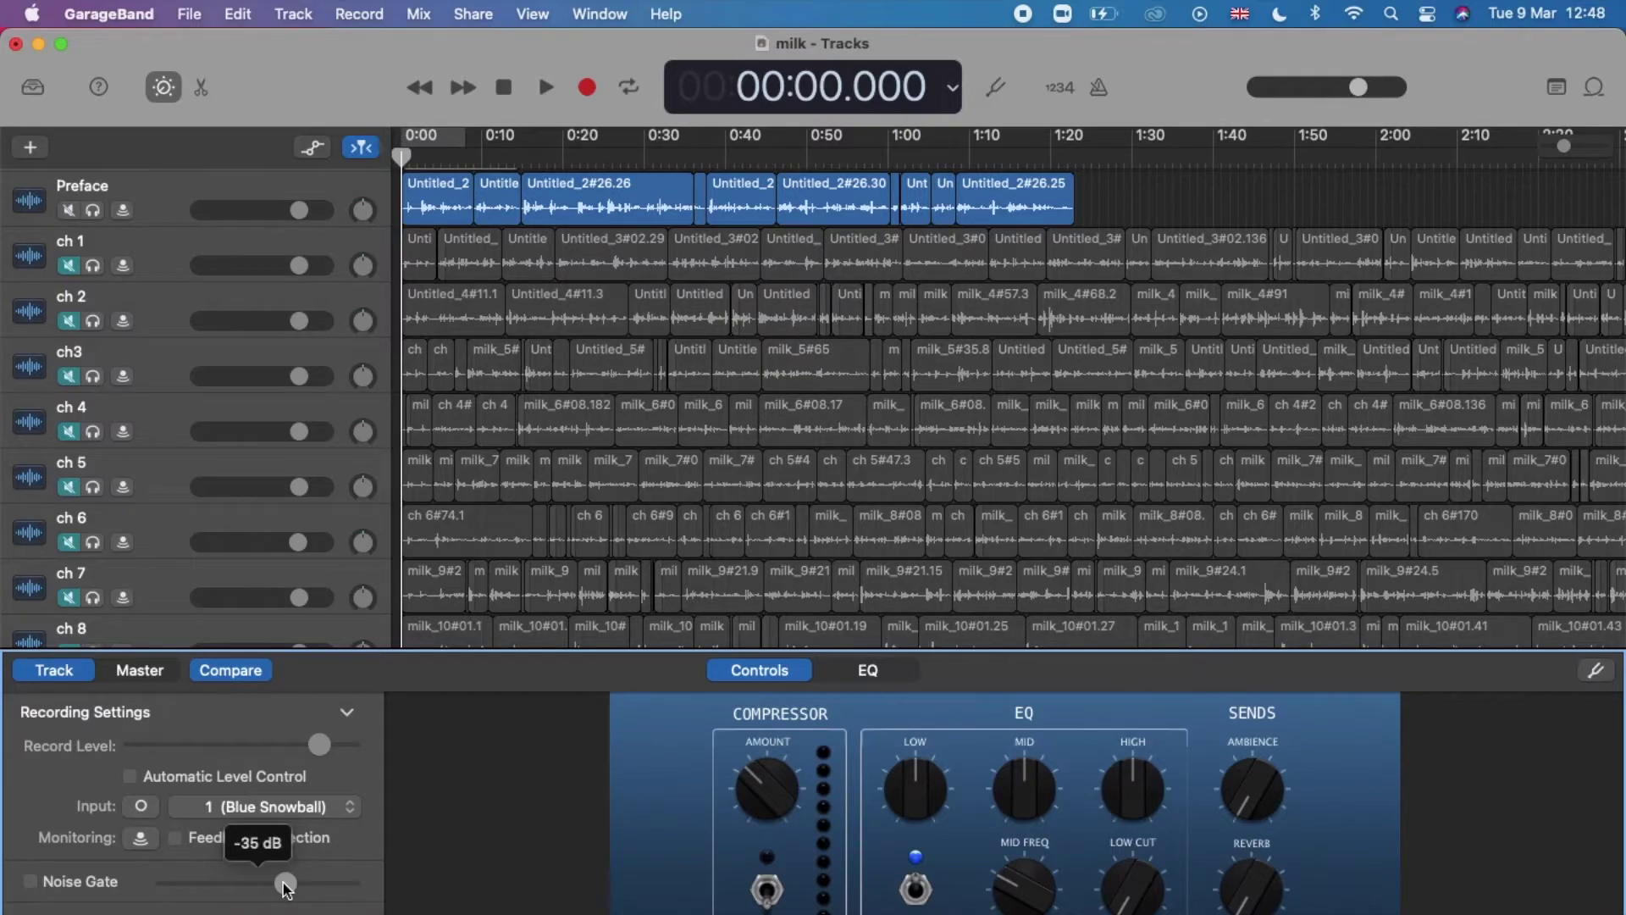
mouse_move(287, 886)
left_mouse_down()
mouse_move(251, 896)
mouse_move(265, 894)
left_mouse_up()
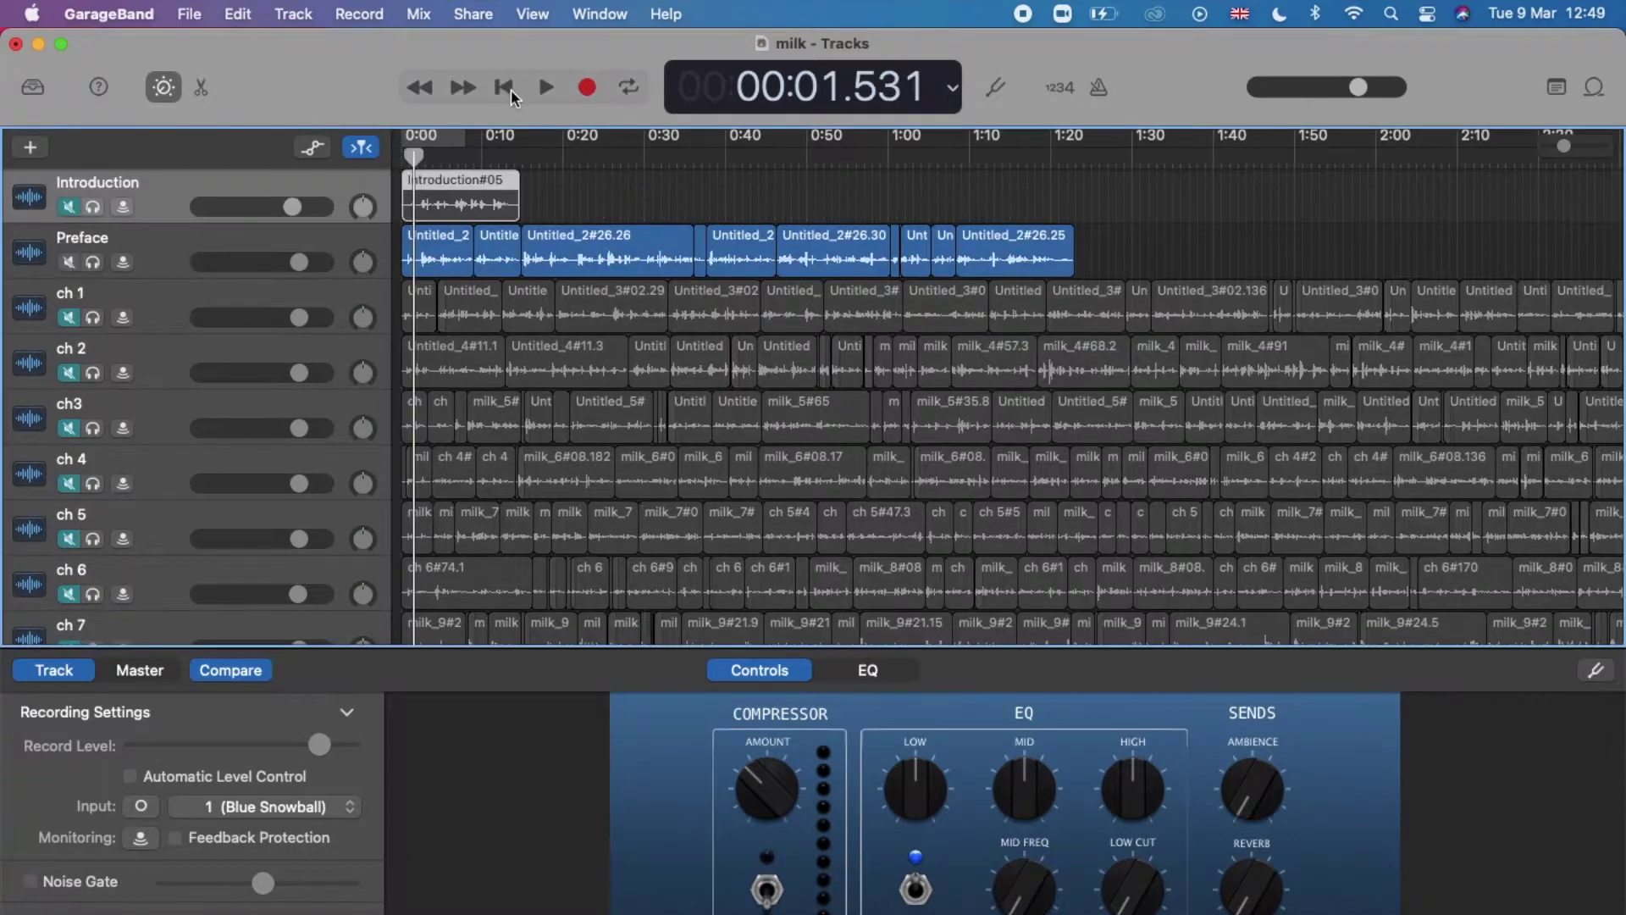
Play the chapter from the start to audition the processed voice, then stop playback.
left_click(508, 89)
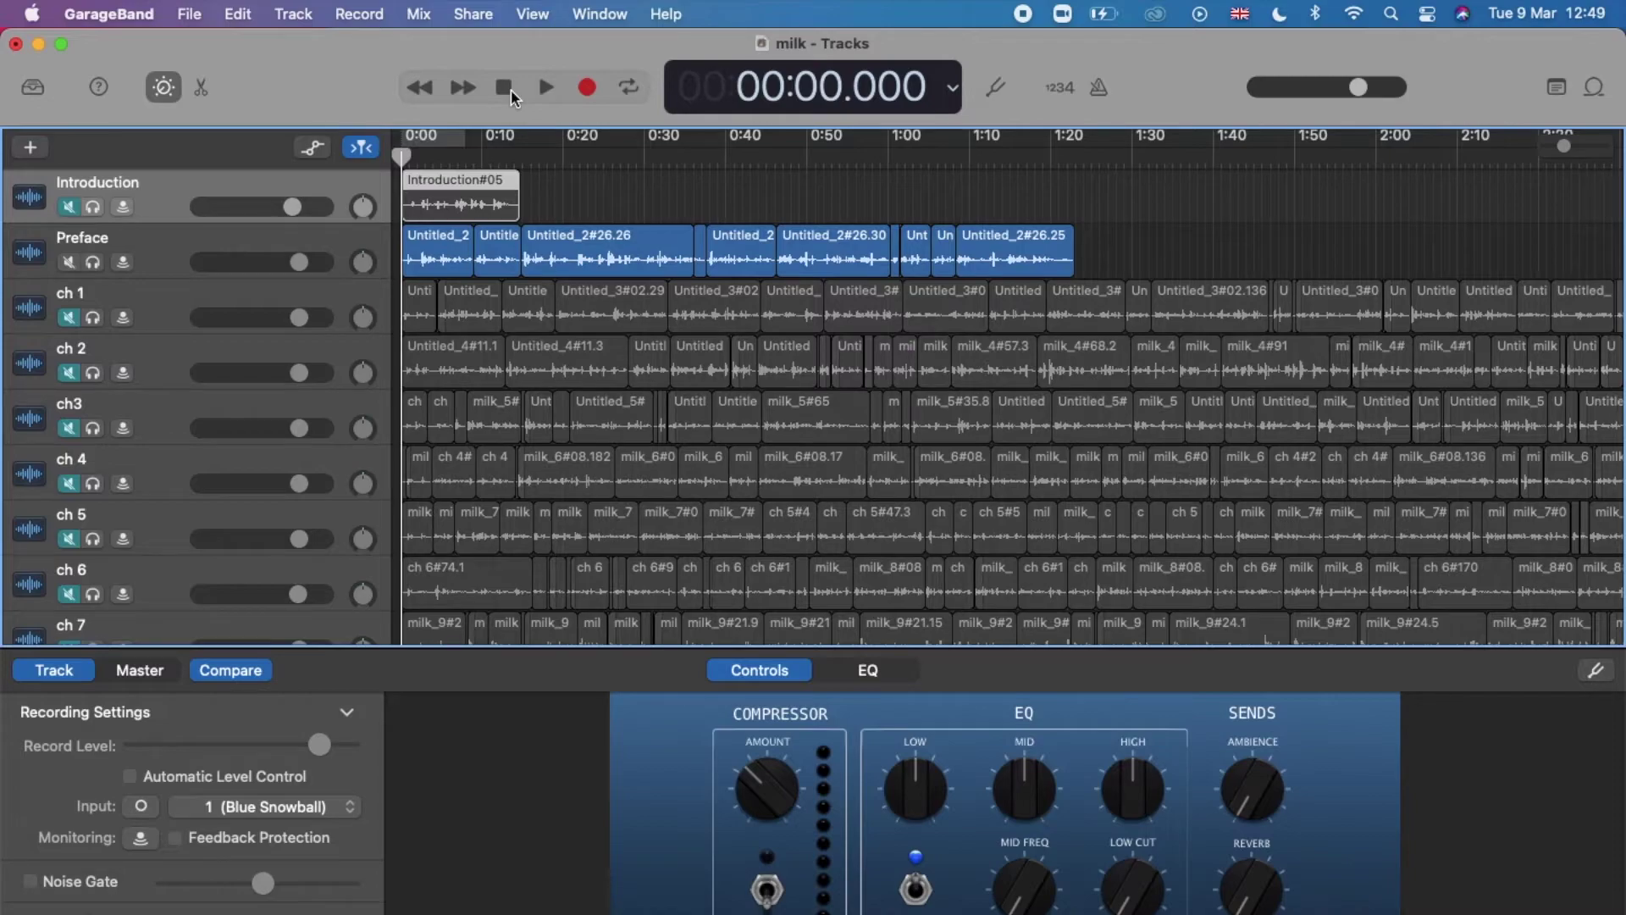
key("space")
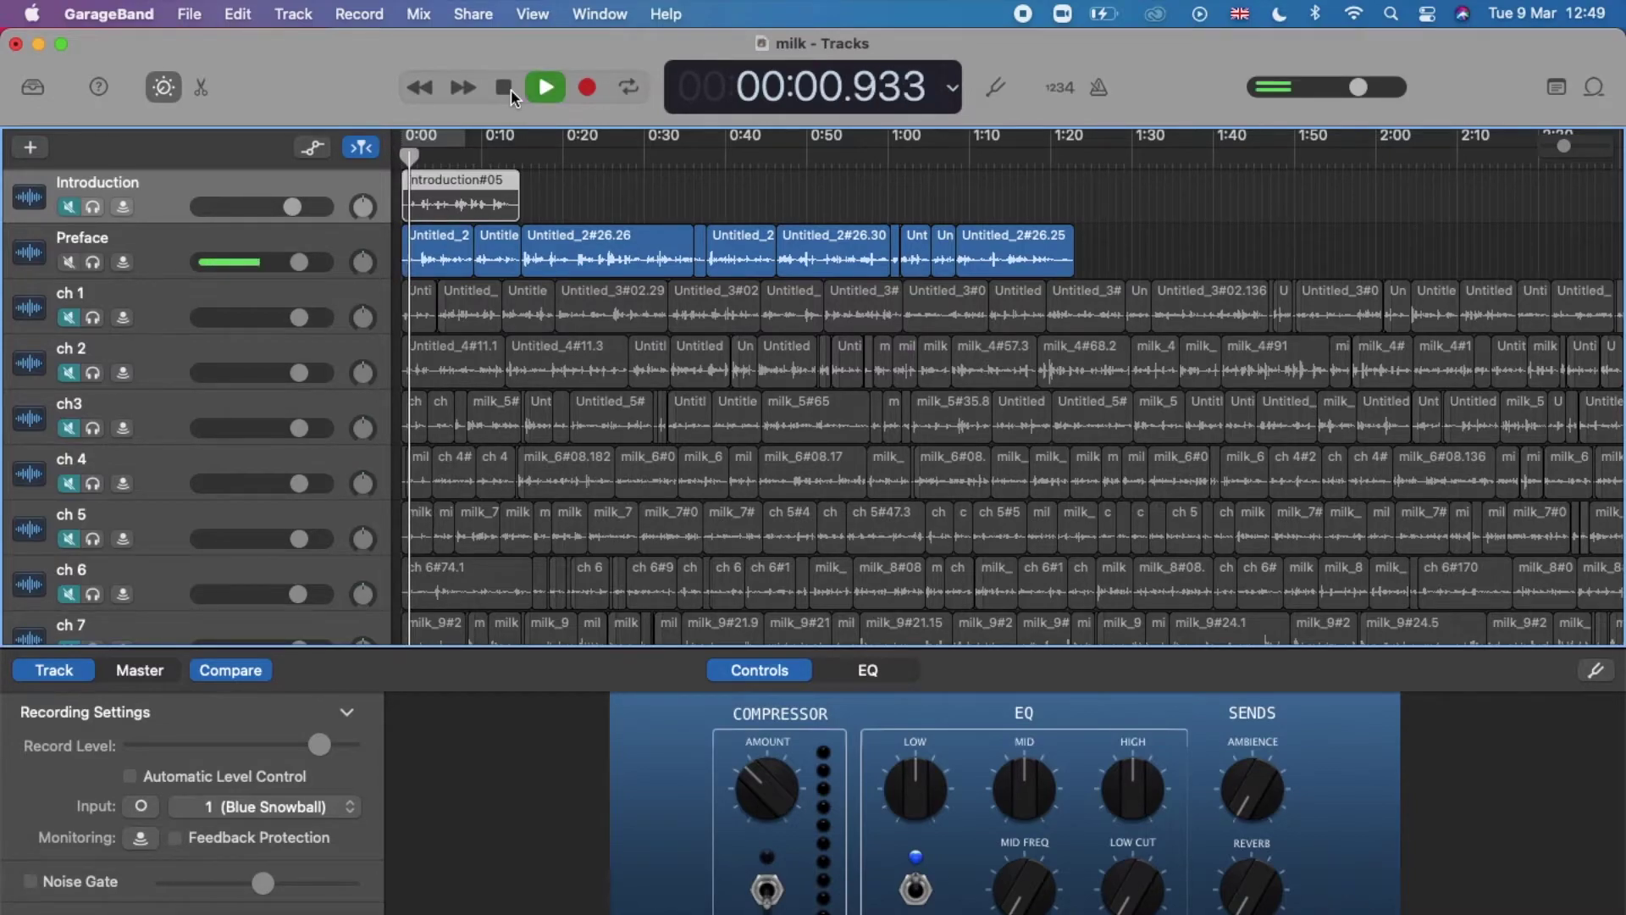
key("XF86AudioRaiseVolume")
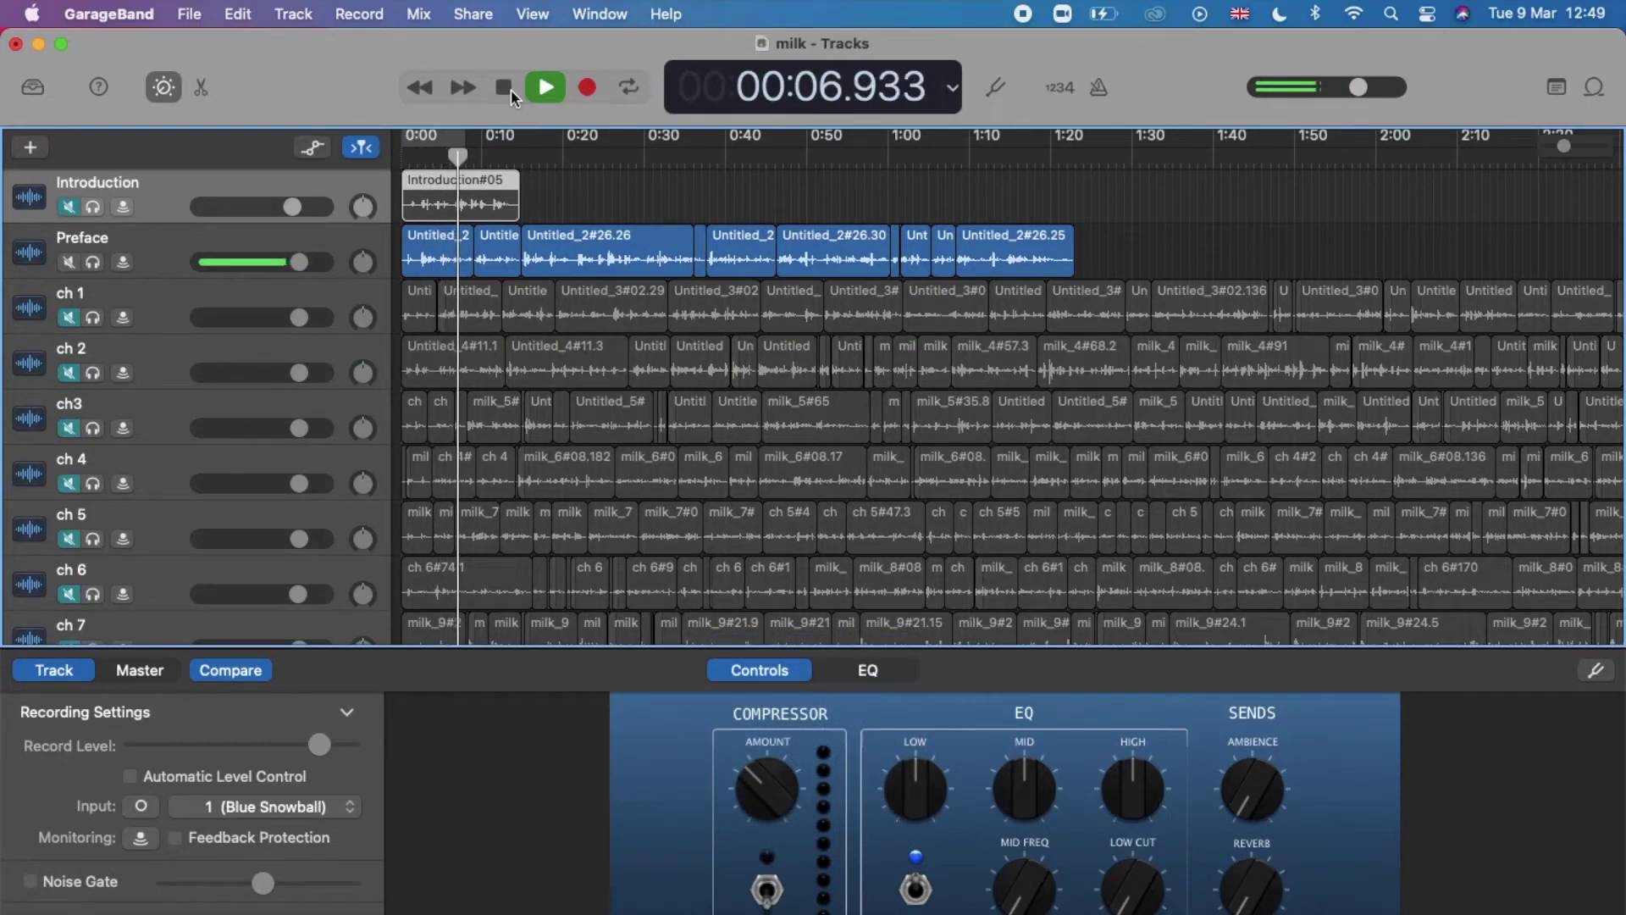
left_click(510, 93)
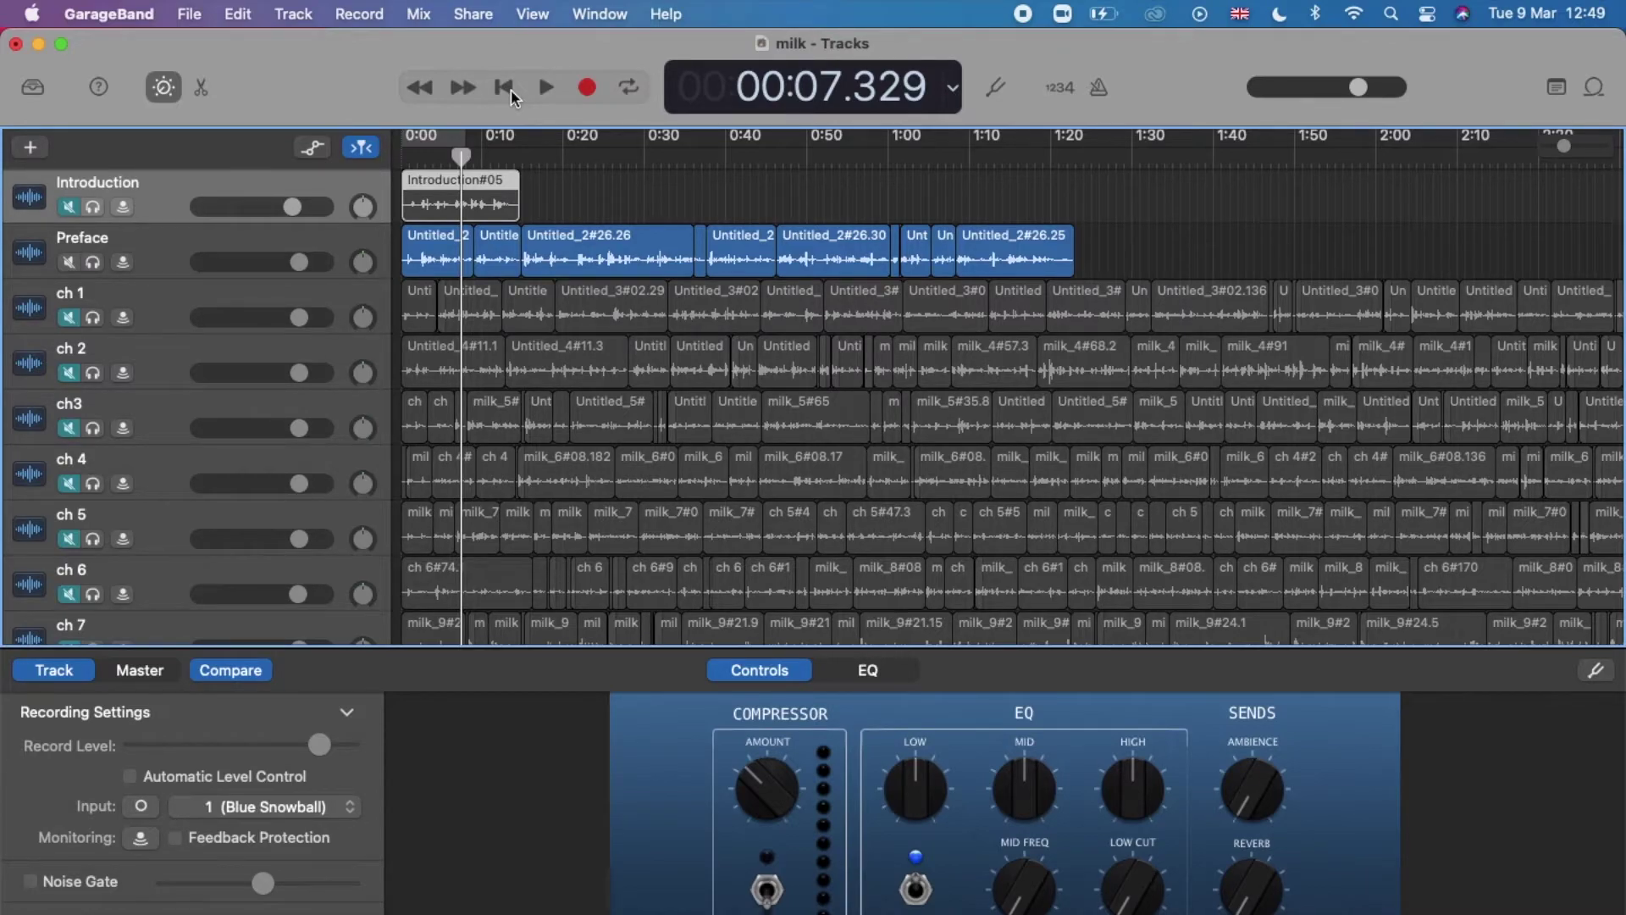
Mute the Preface track and leave the Introduction track unmuted.
left_click(68, 207)
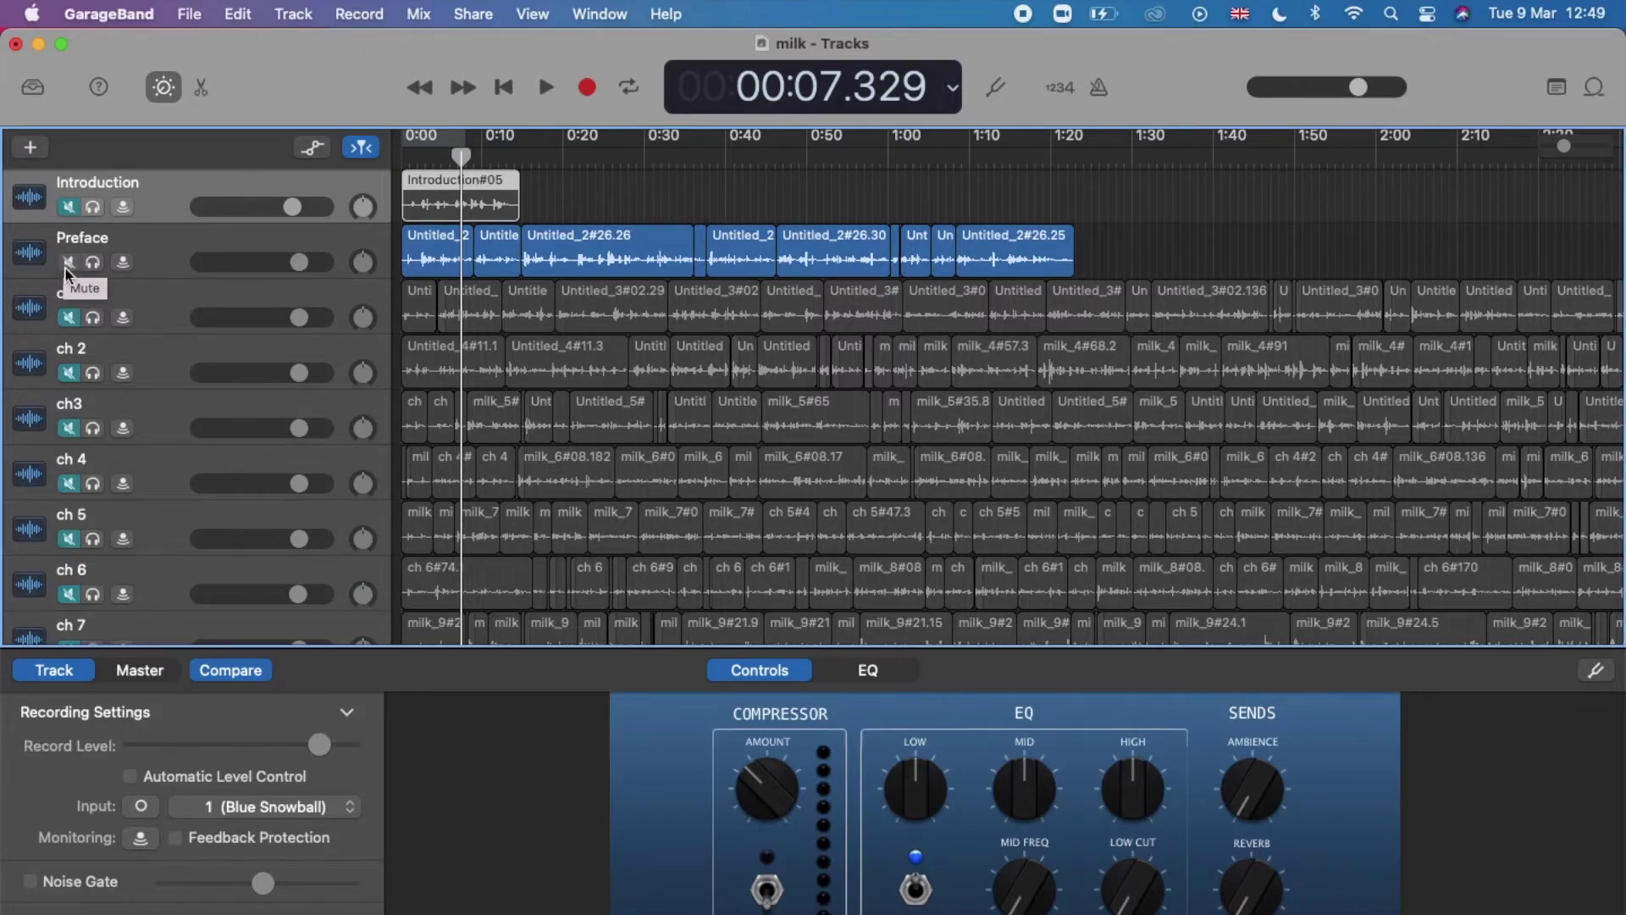
left_click(68, 262)
left_click(69, 208)
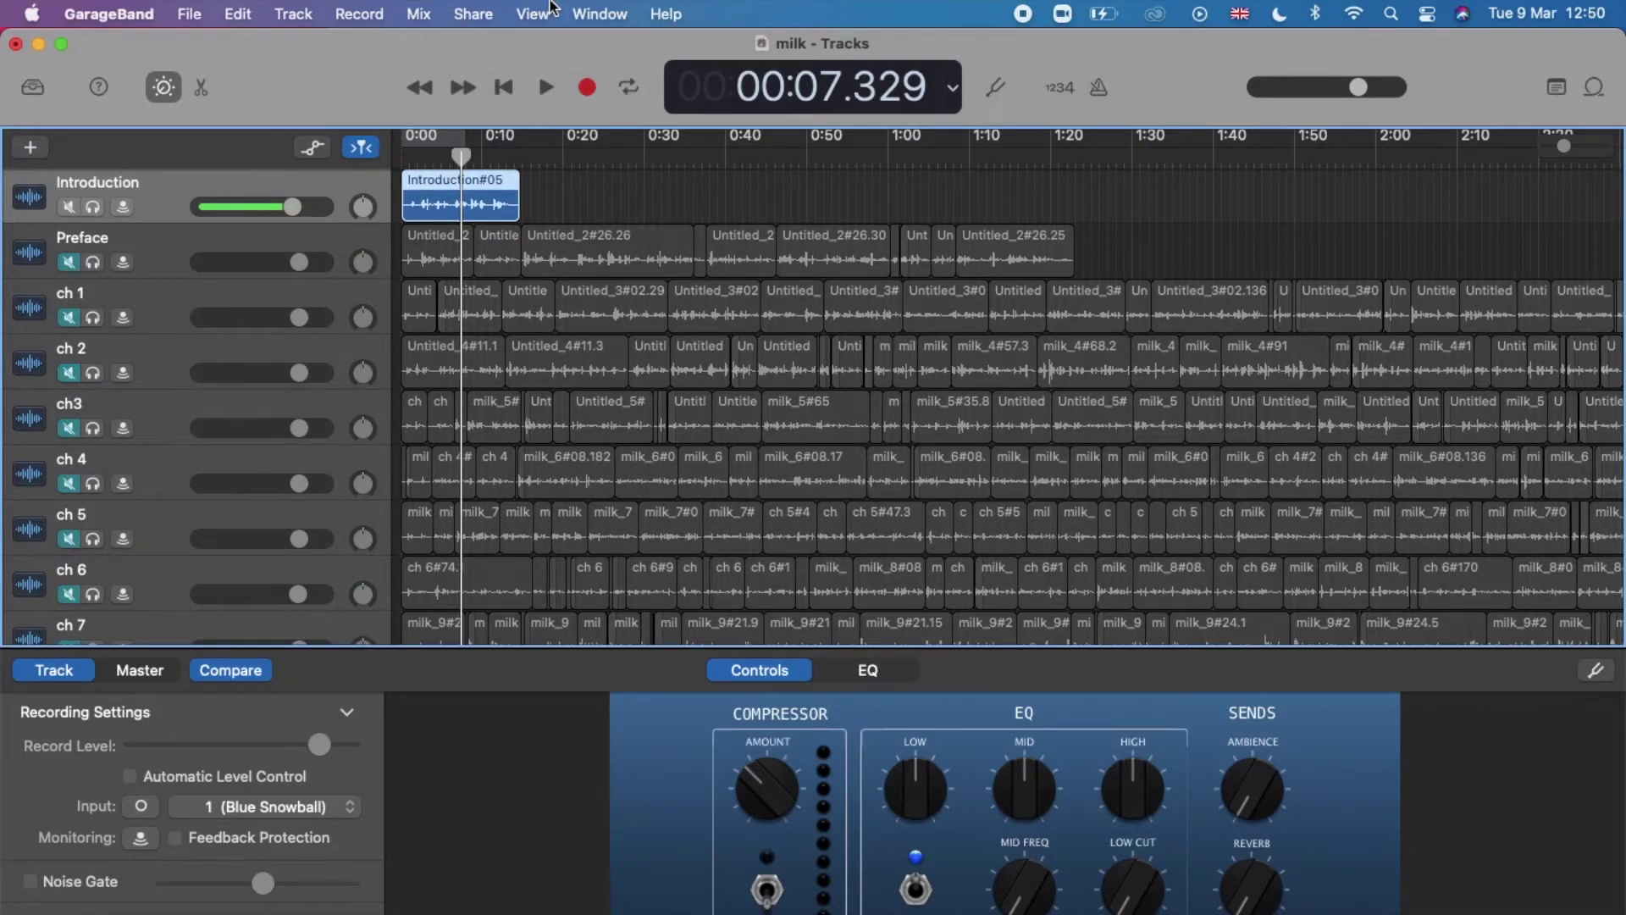
Export the song to disk as a High Quality 192 kbit/s MP3.
left_click(471, 14)
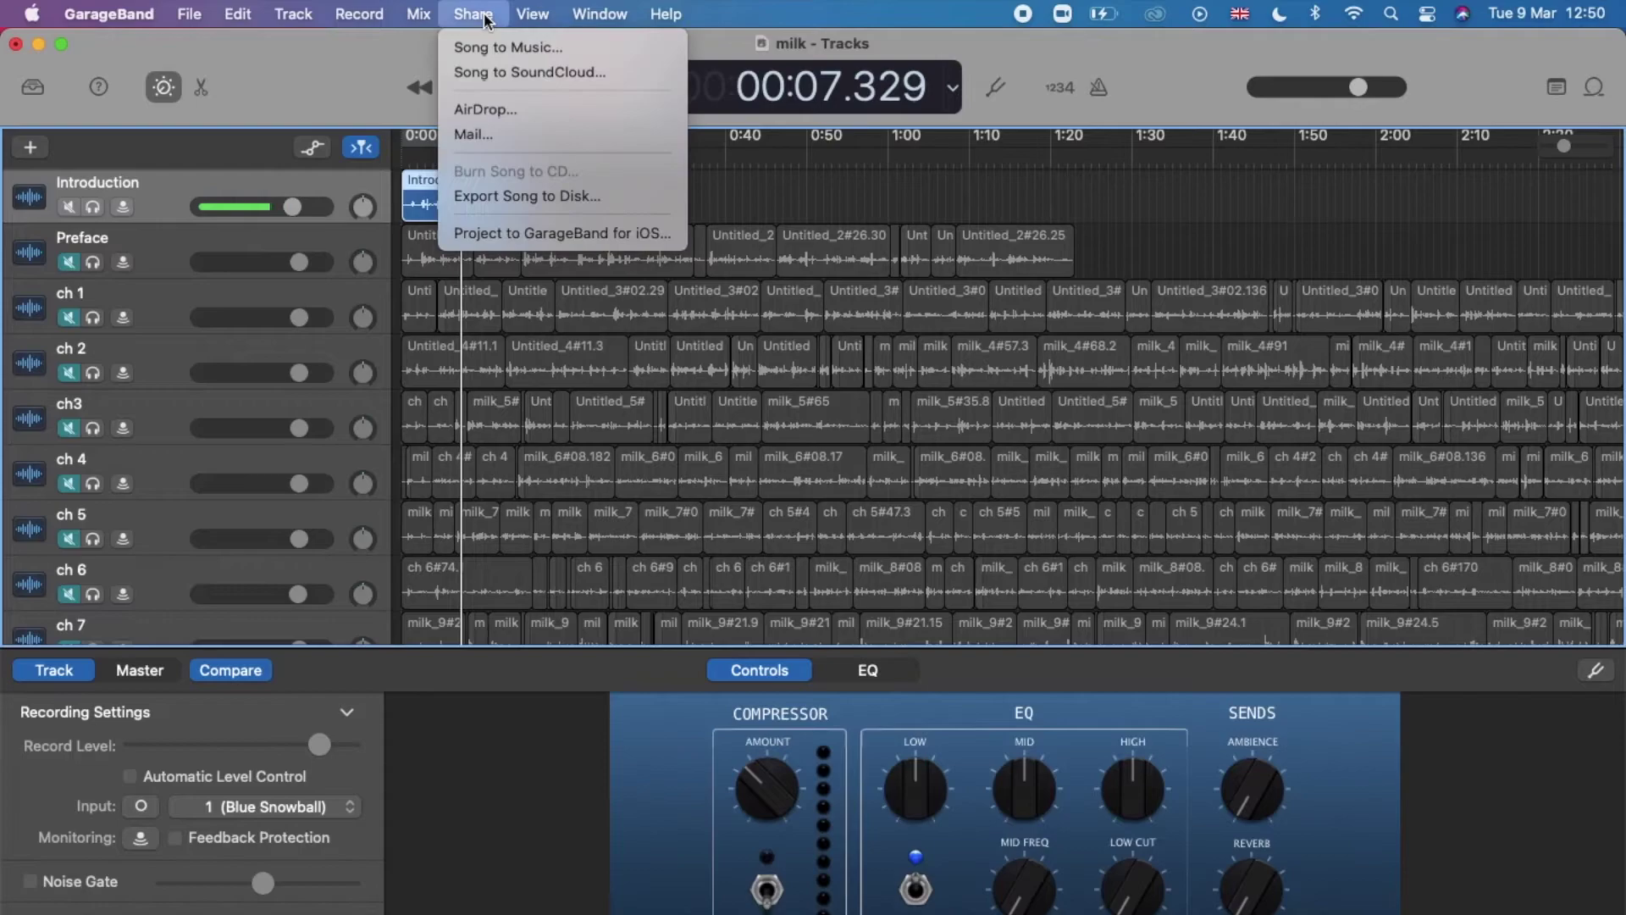
left_click(493, 196)
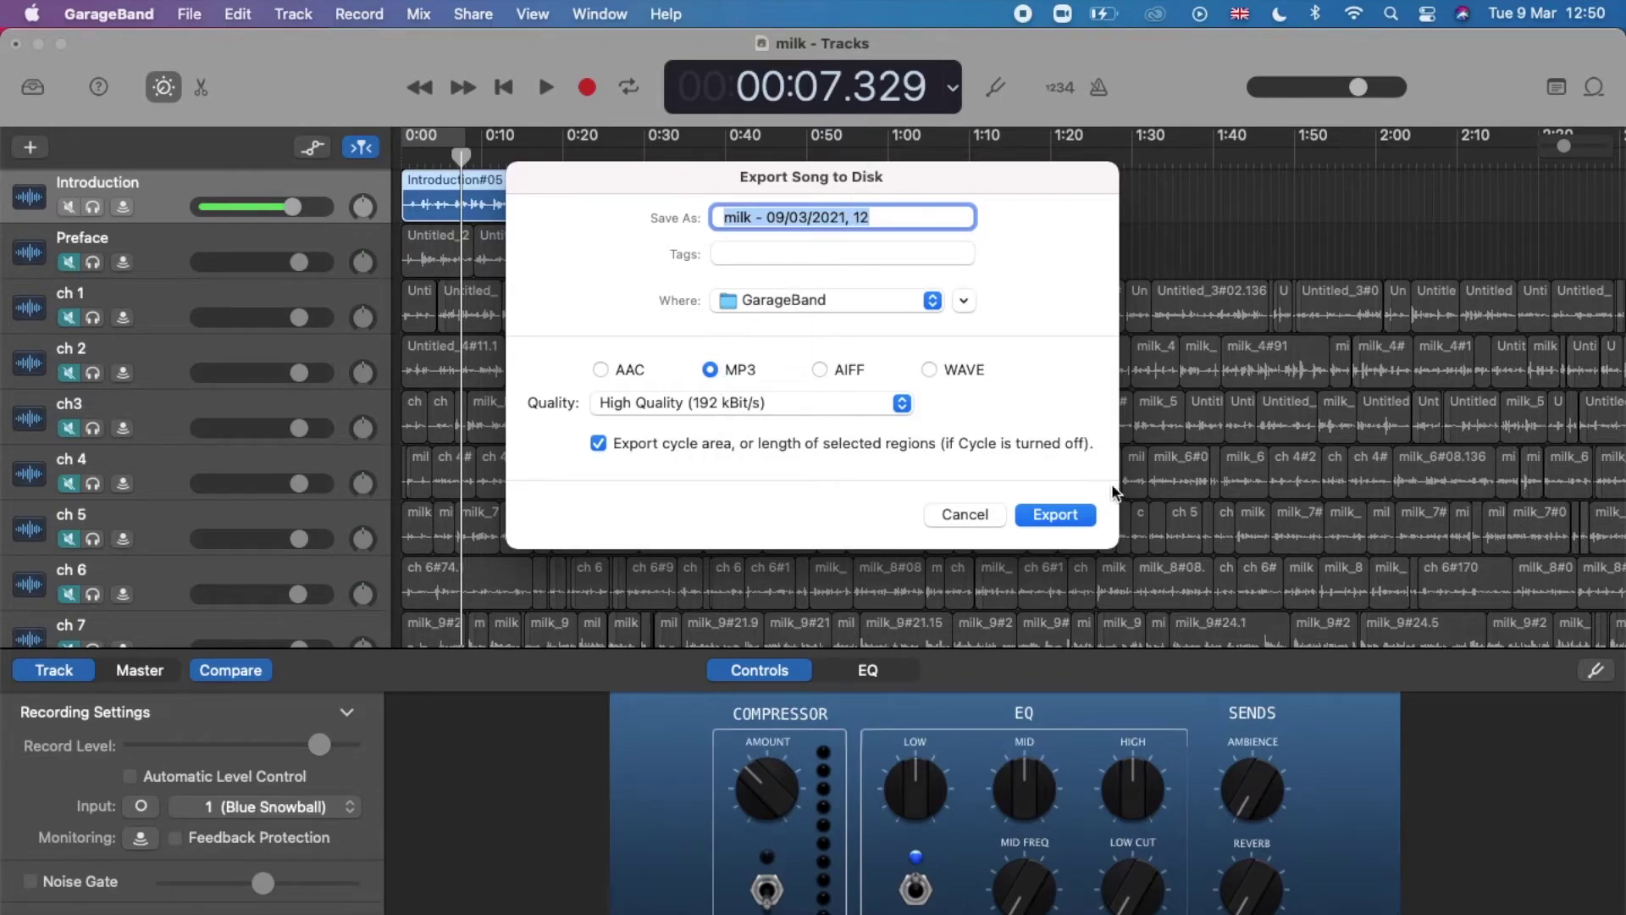
left_click(1069, 516)
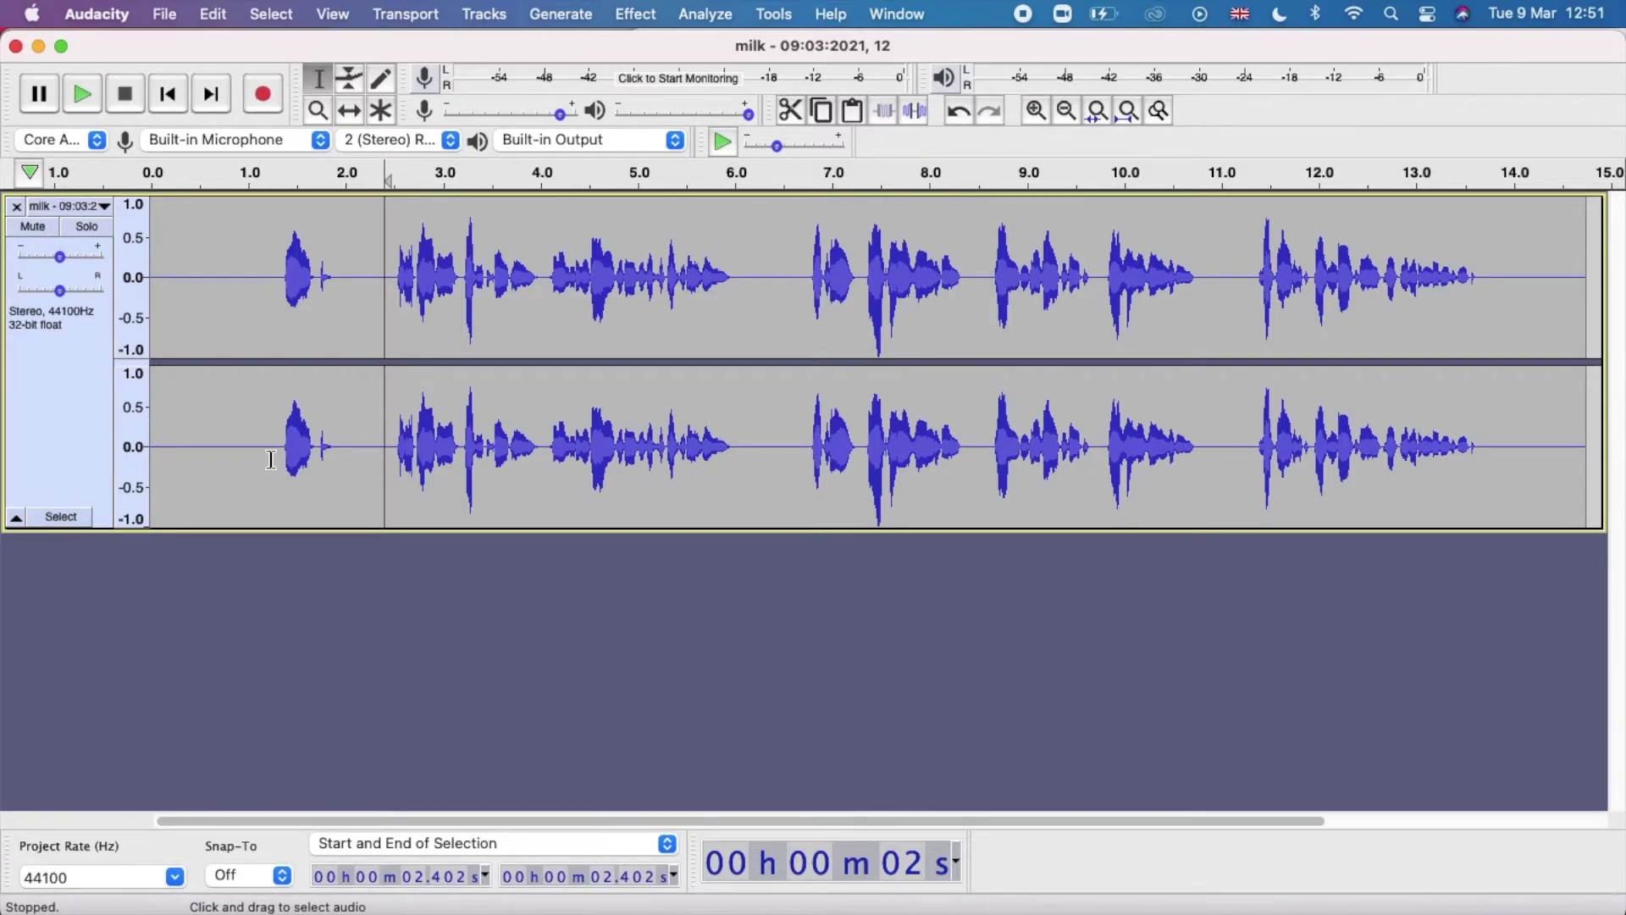
Select the noise-only gap from 6.022 s to 6.695 s.
left_click(721, 487)
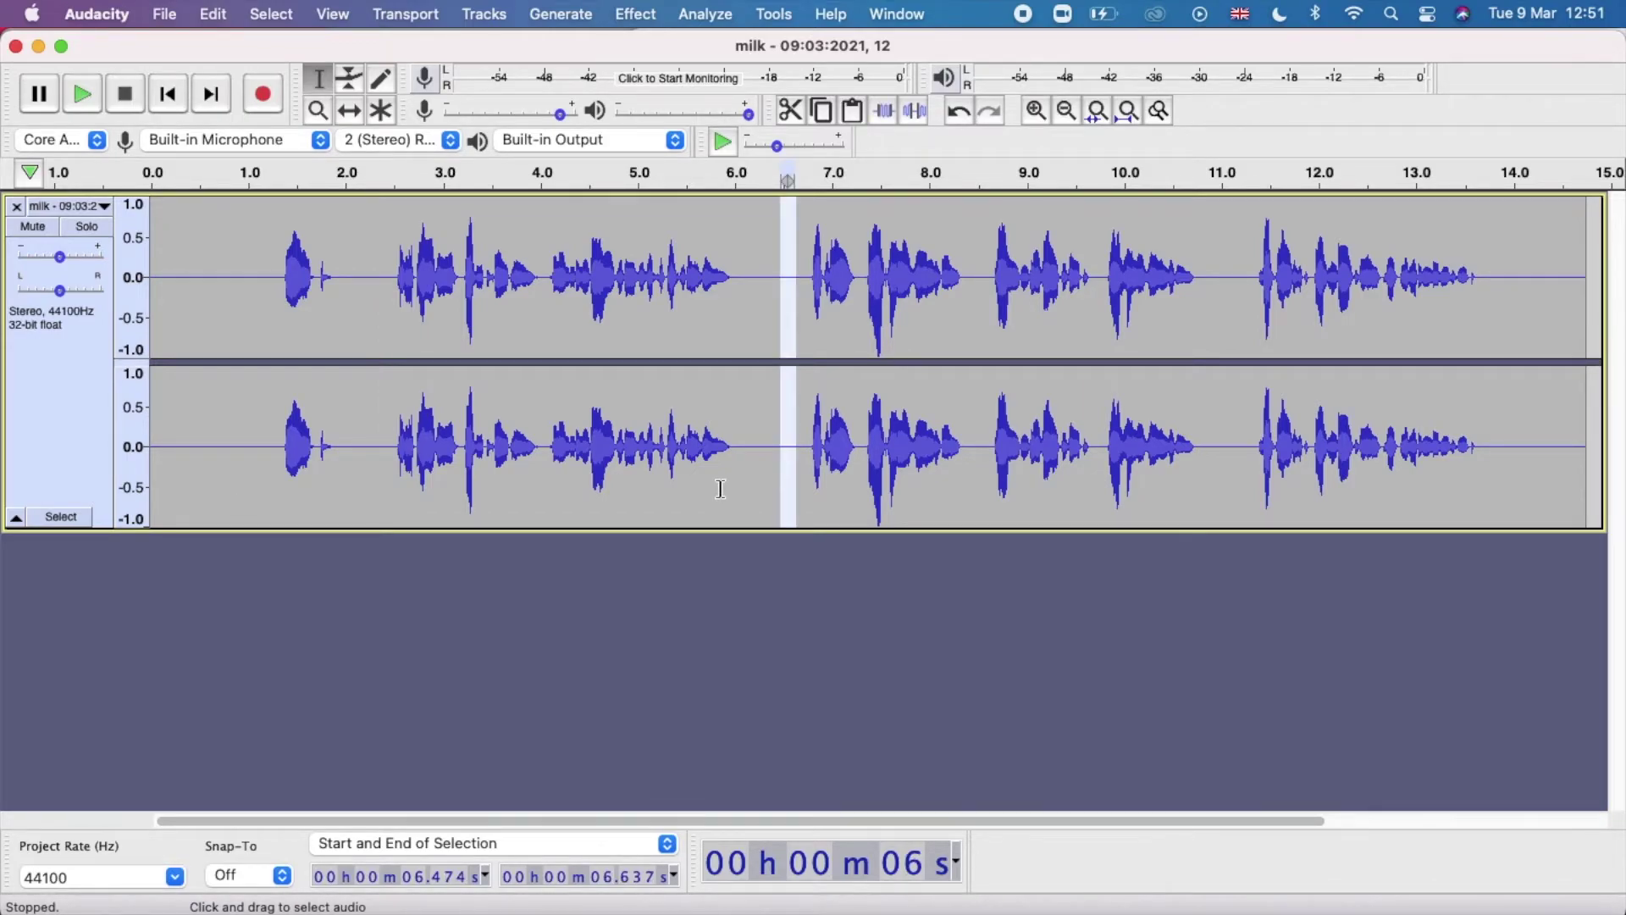
left_click(802, 490)
left_click_drag(802, 490, 736, 479)
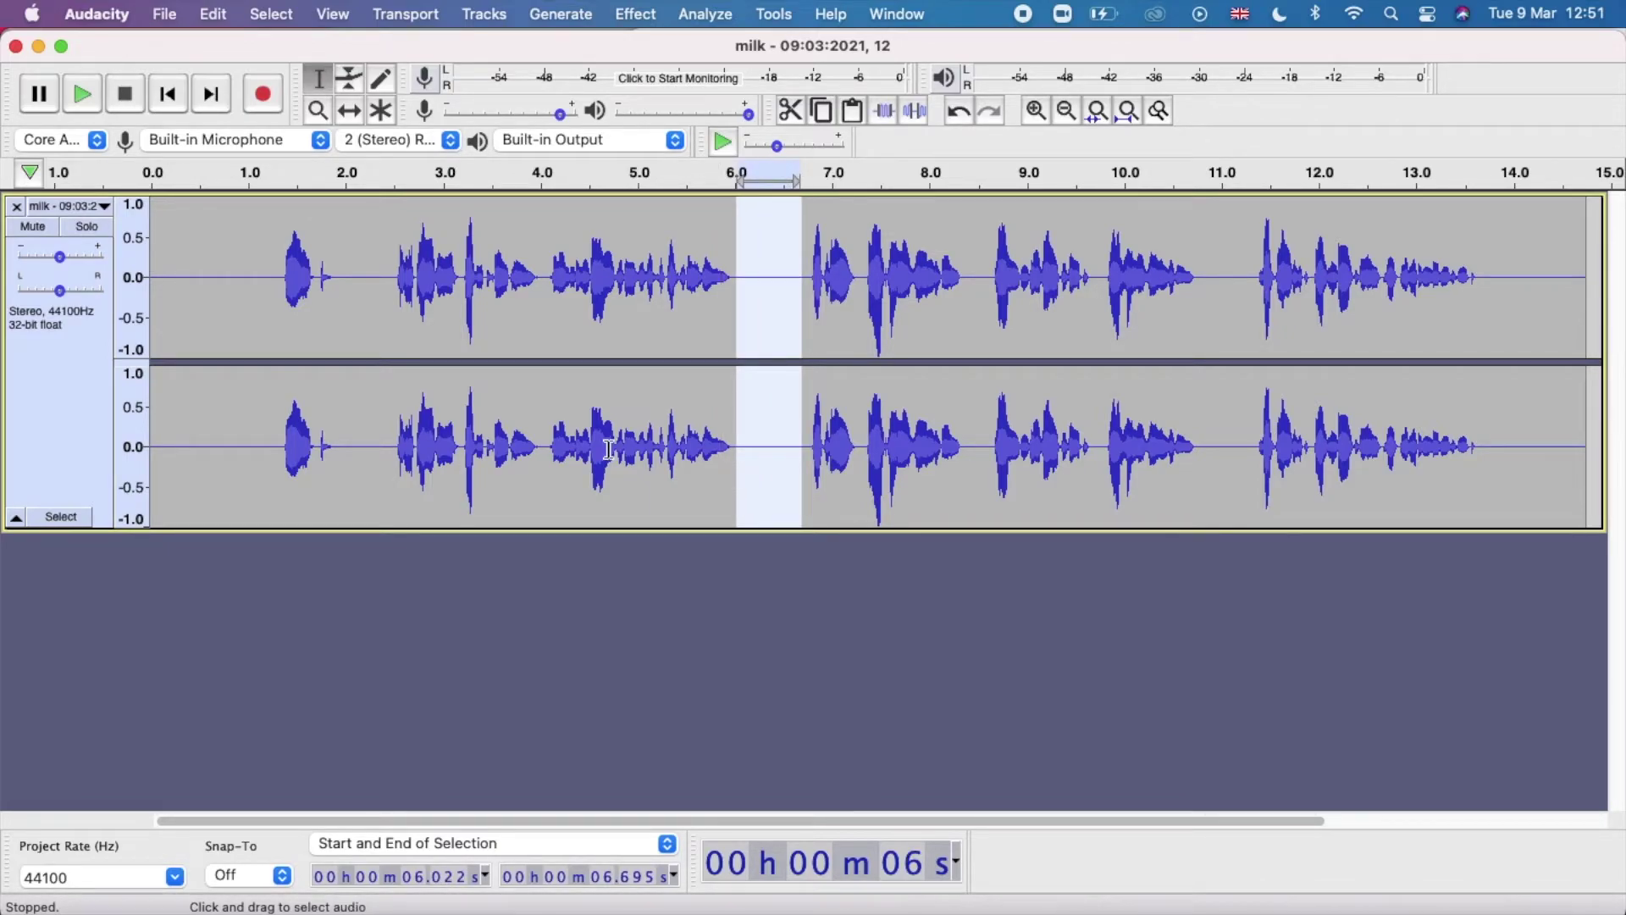
left_click(637, 10)
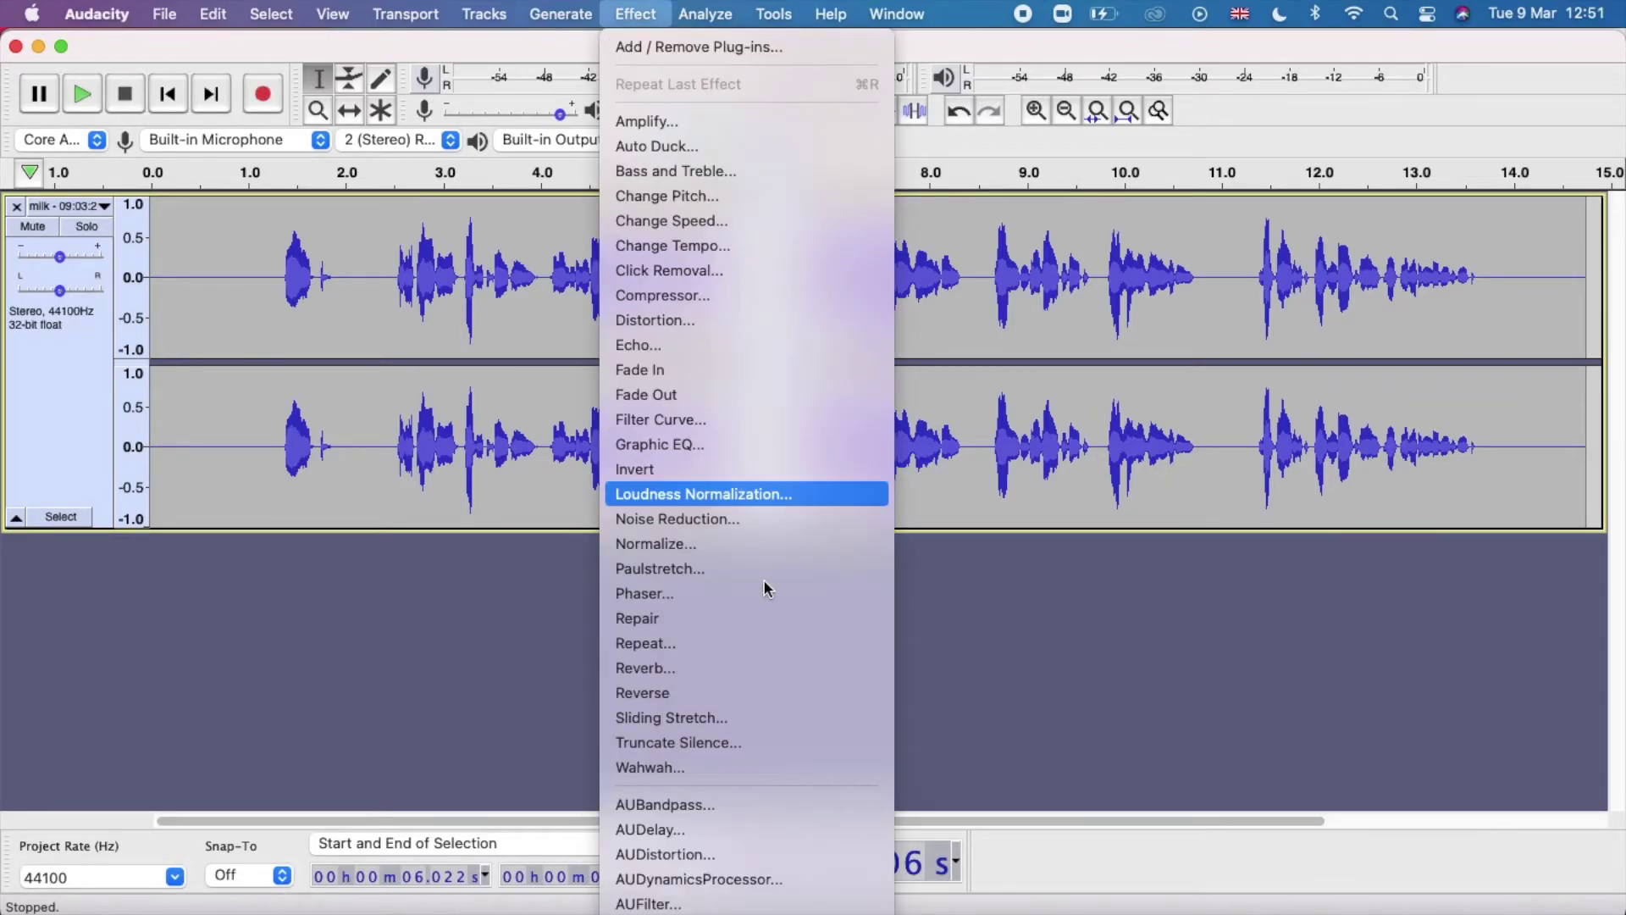
Capture the gap's noise profile, select the whole track and reopen Noise Reduction set to Residue.
left_click(718, 518)
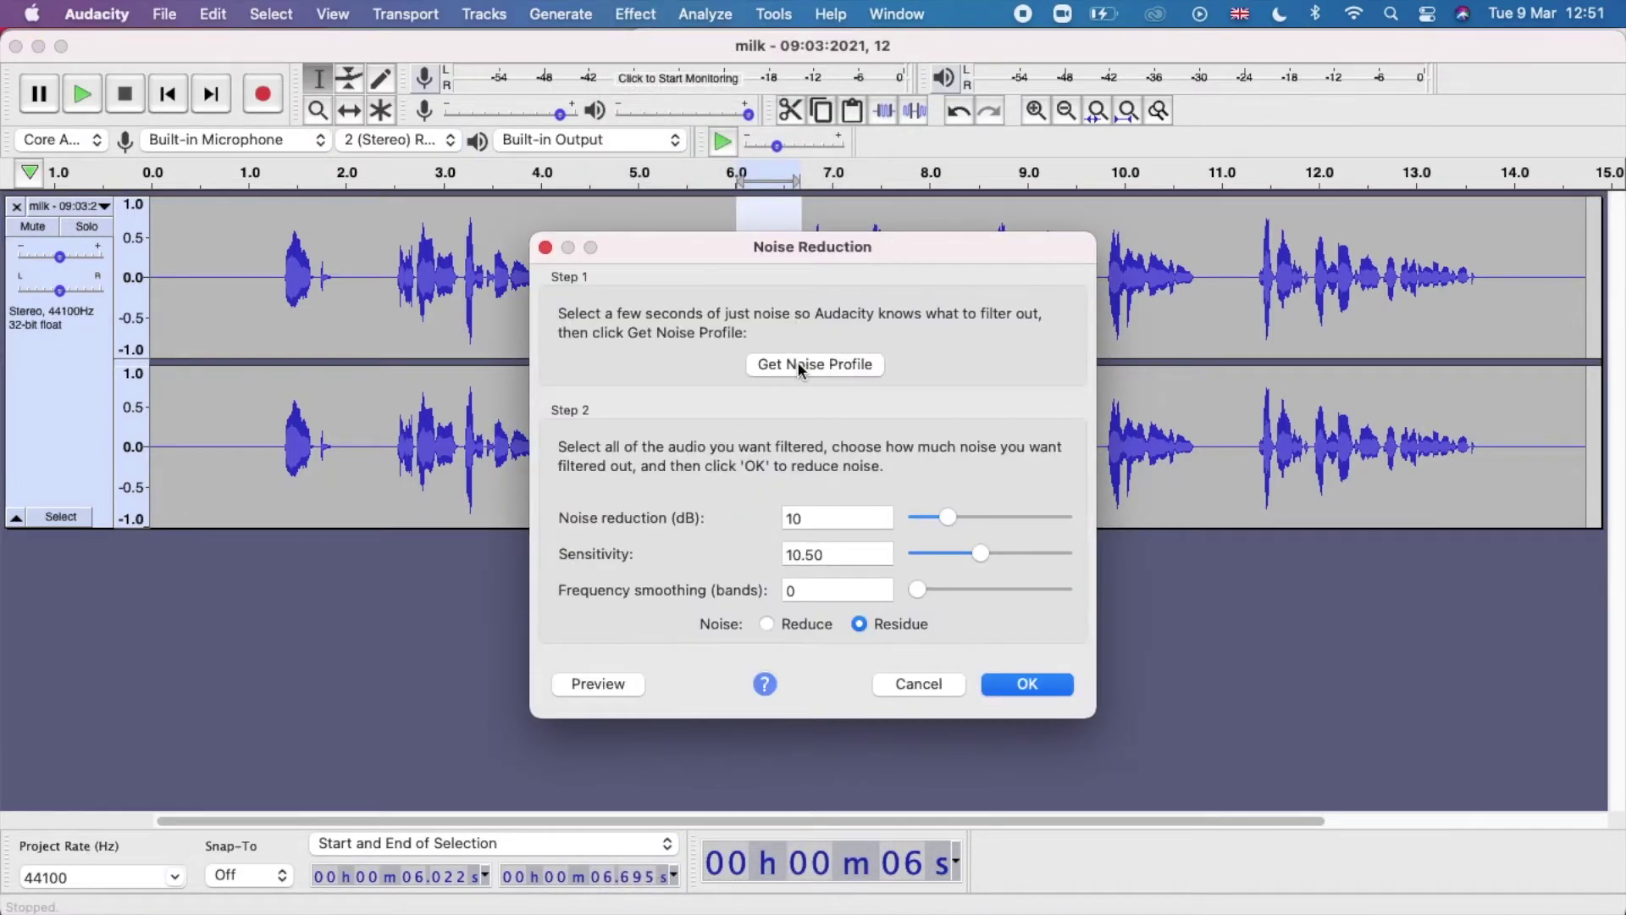
left_click(798, 363)
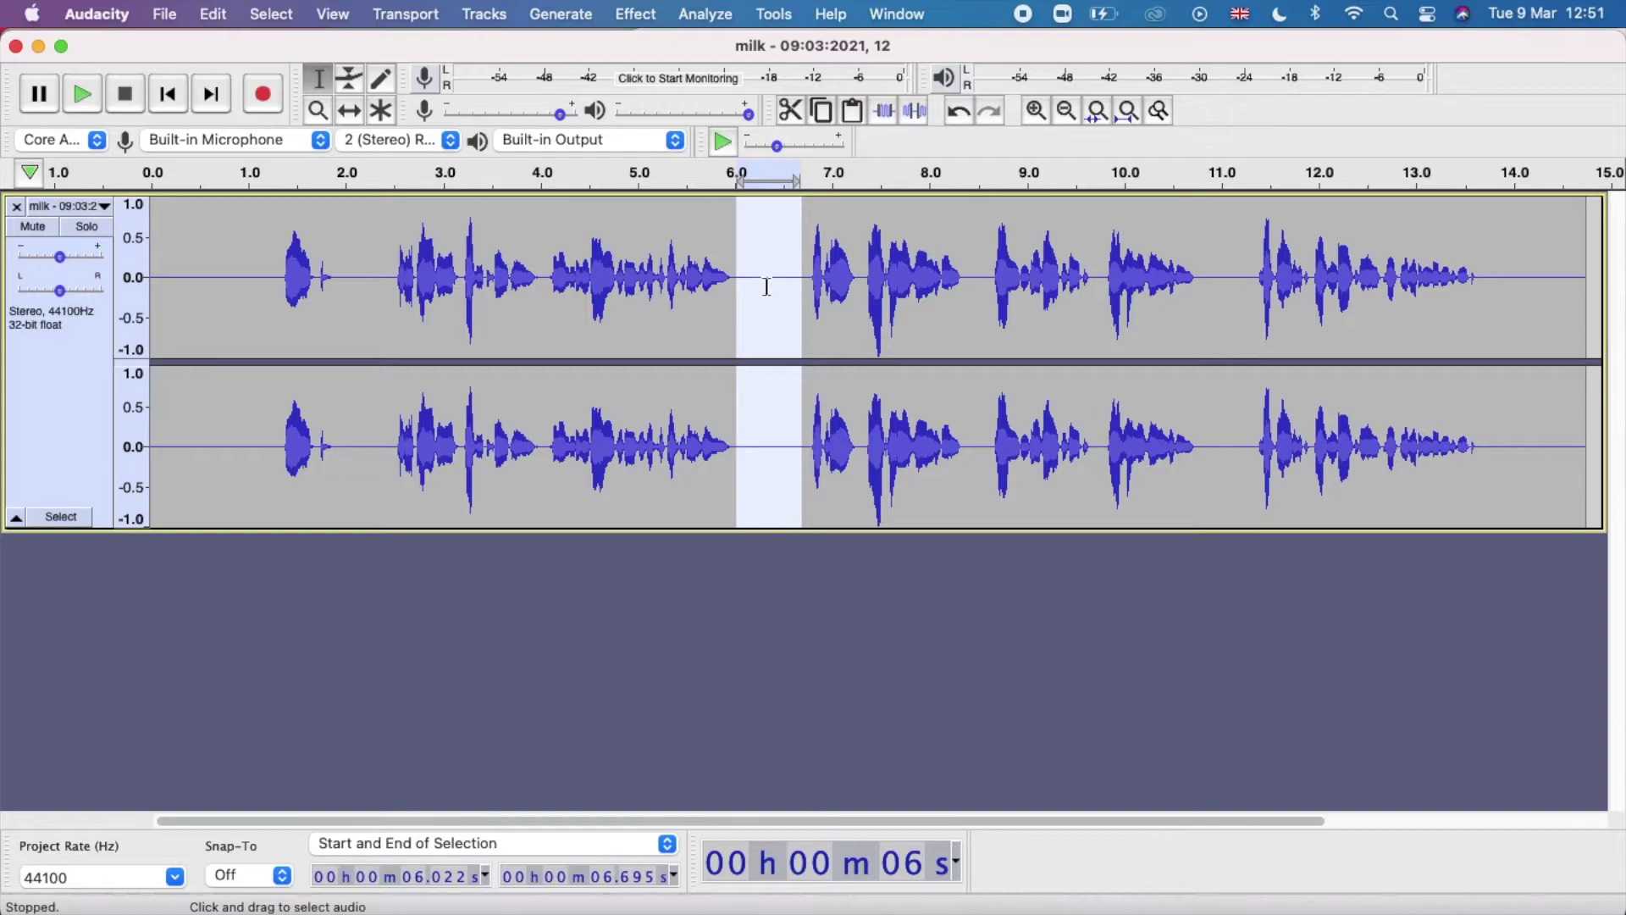
left_click(73, 430)
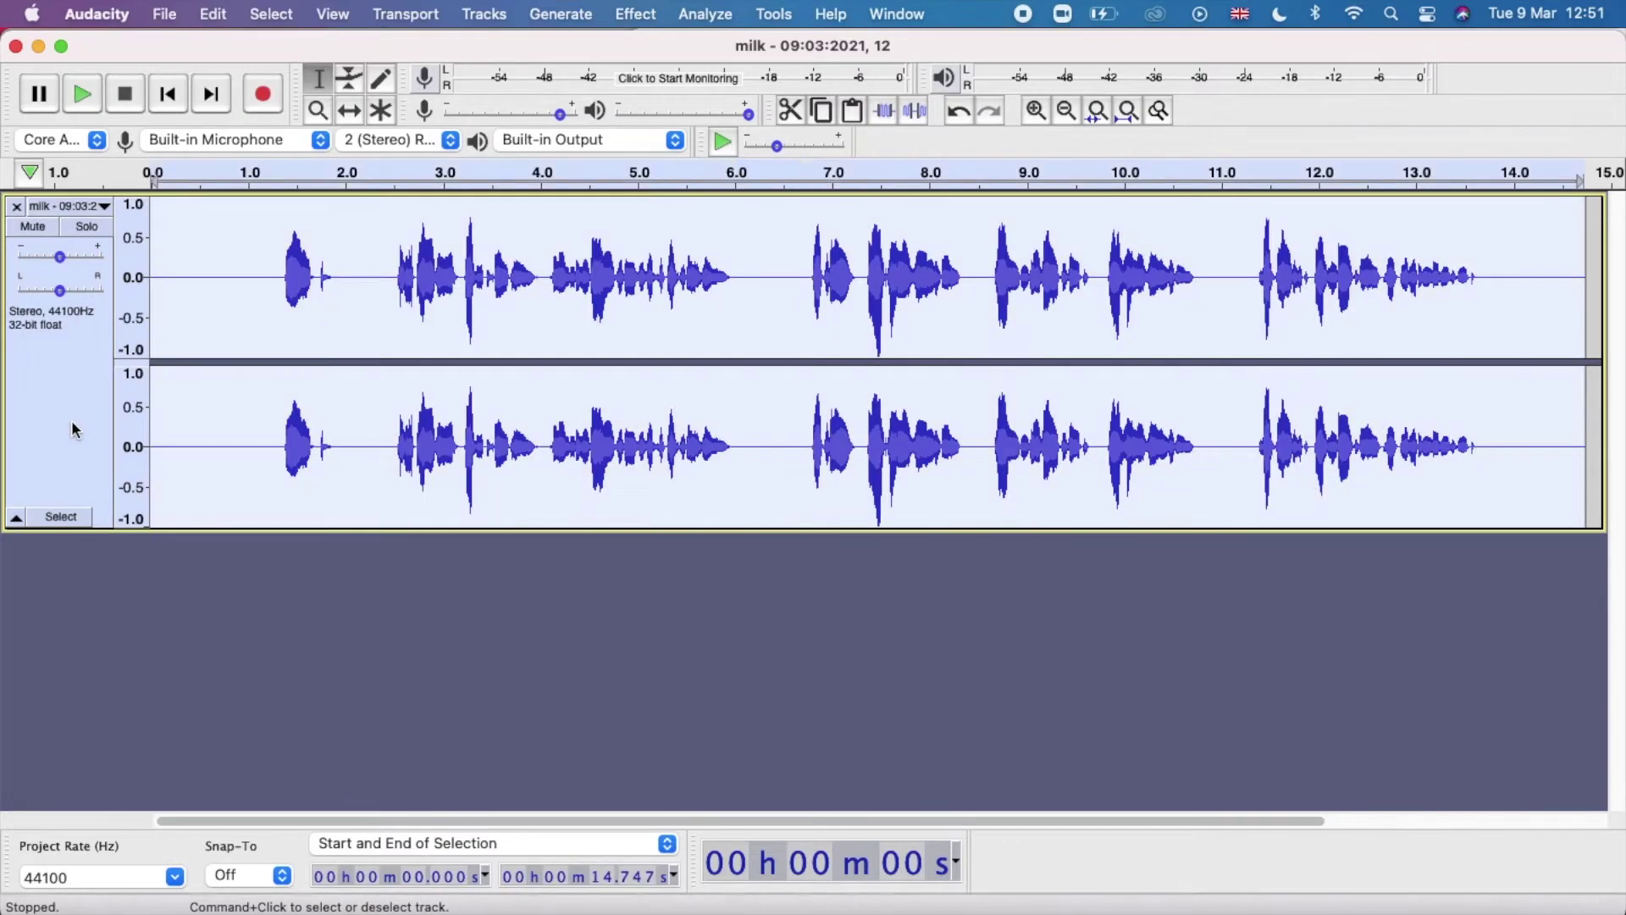
left_click(648, 16)
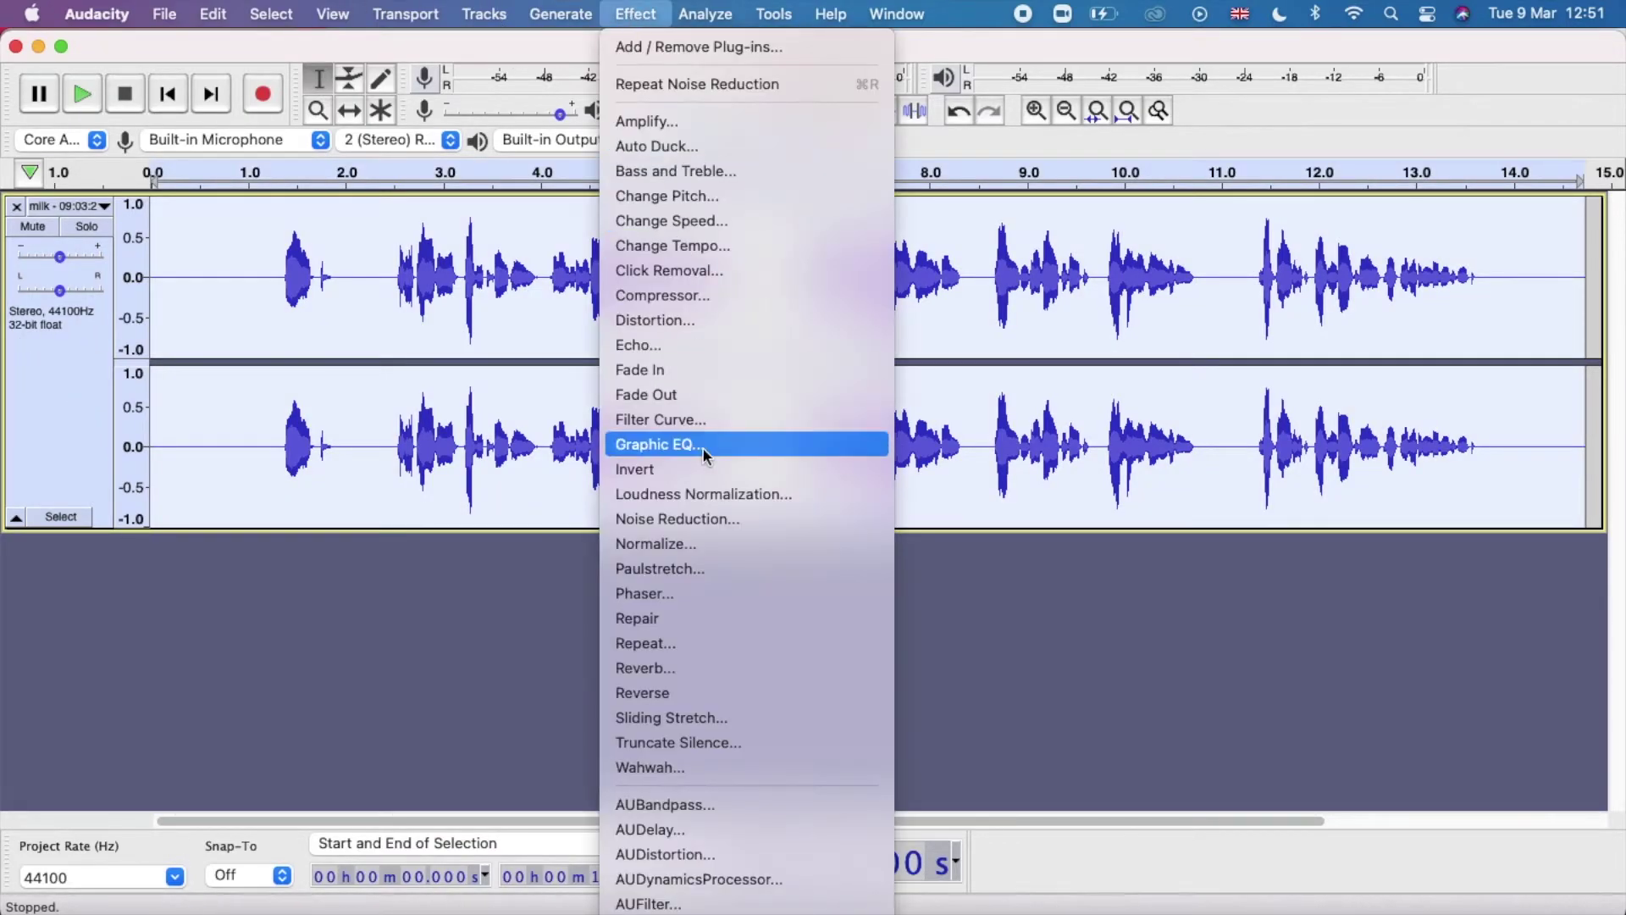
left_click(688, 519)
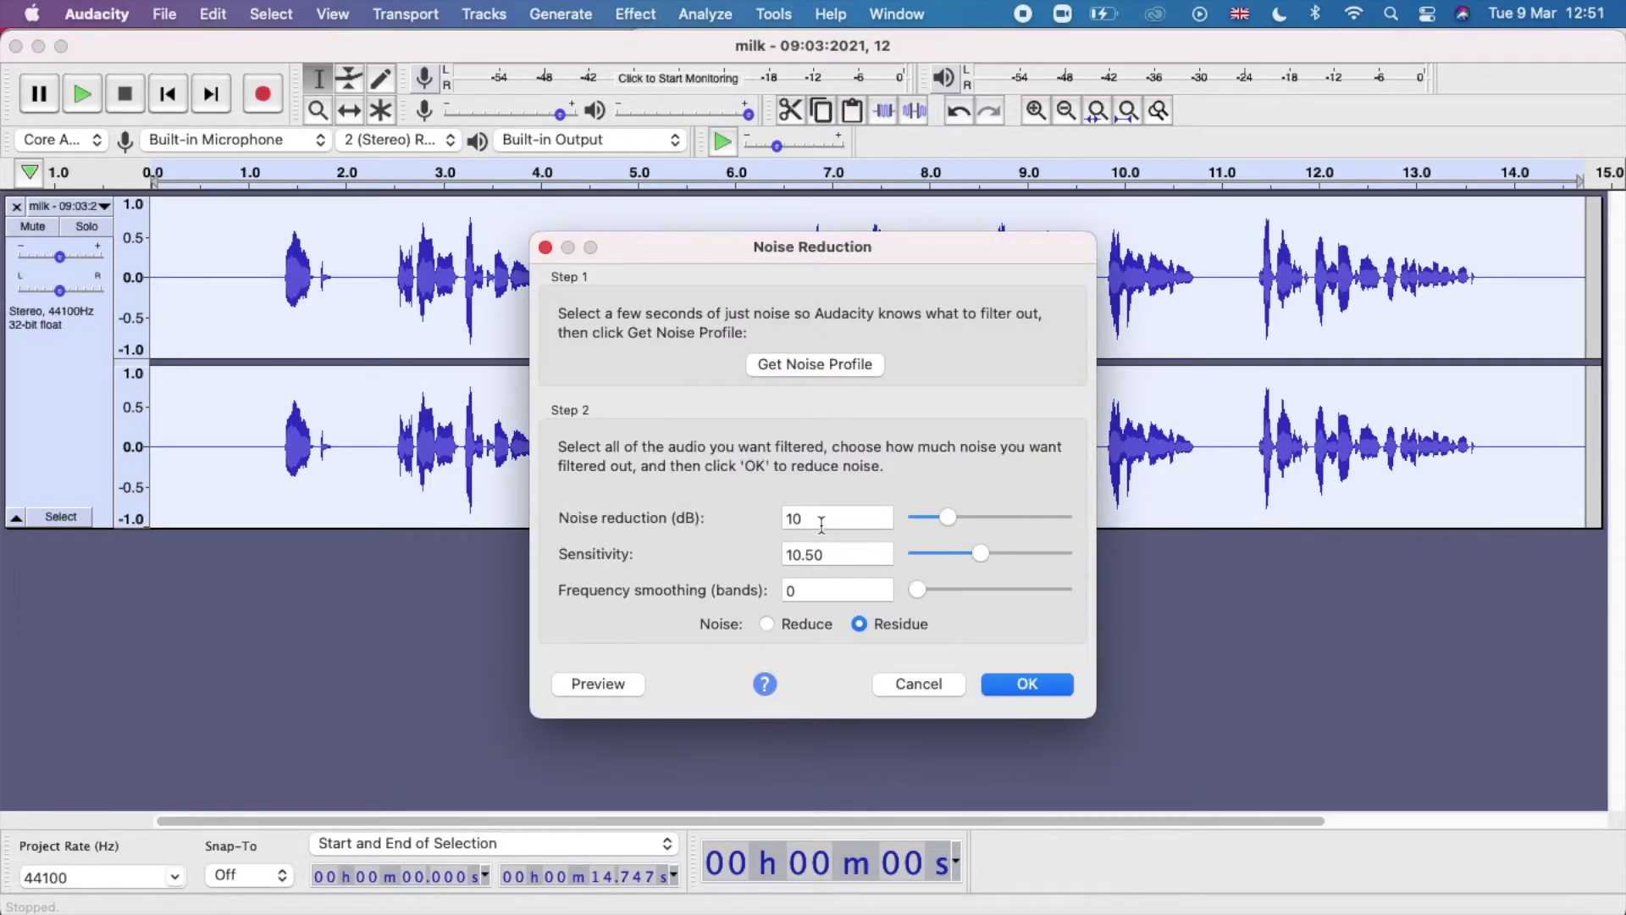
left_click(809, 627)
left_click(902, 624)
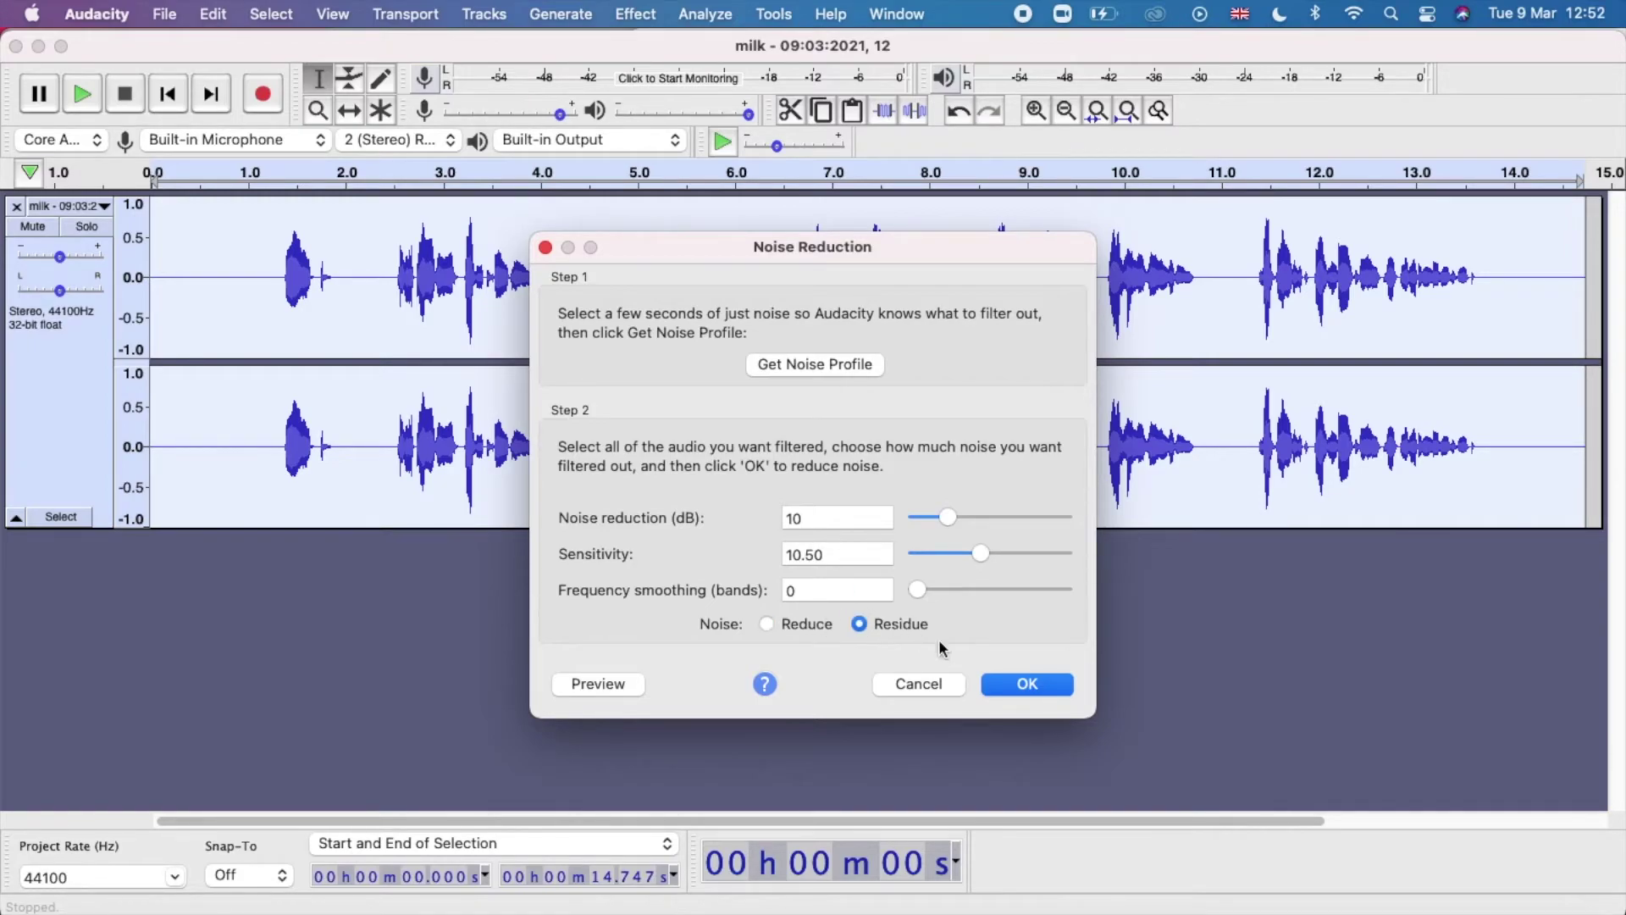
Apply the Residue-mode noise reduction, then undo it to restore the full speech waveform.
left_click(1018, 685)
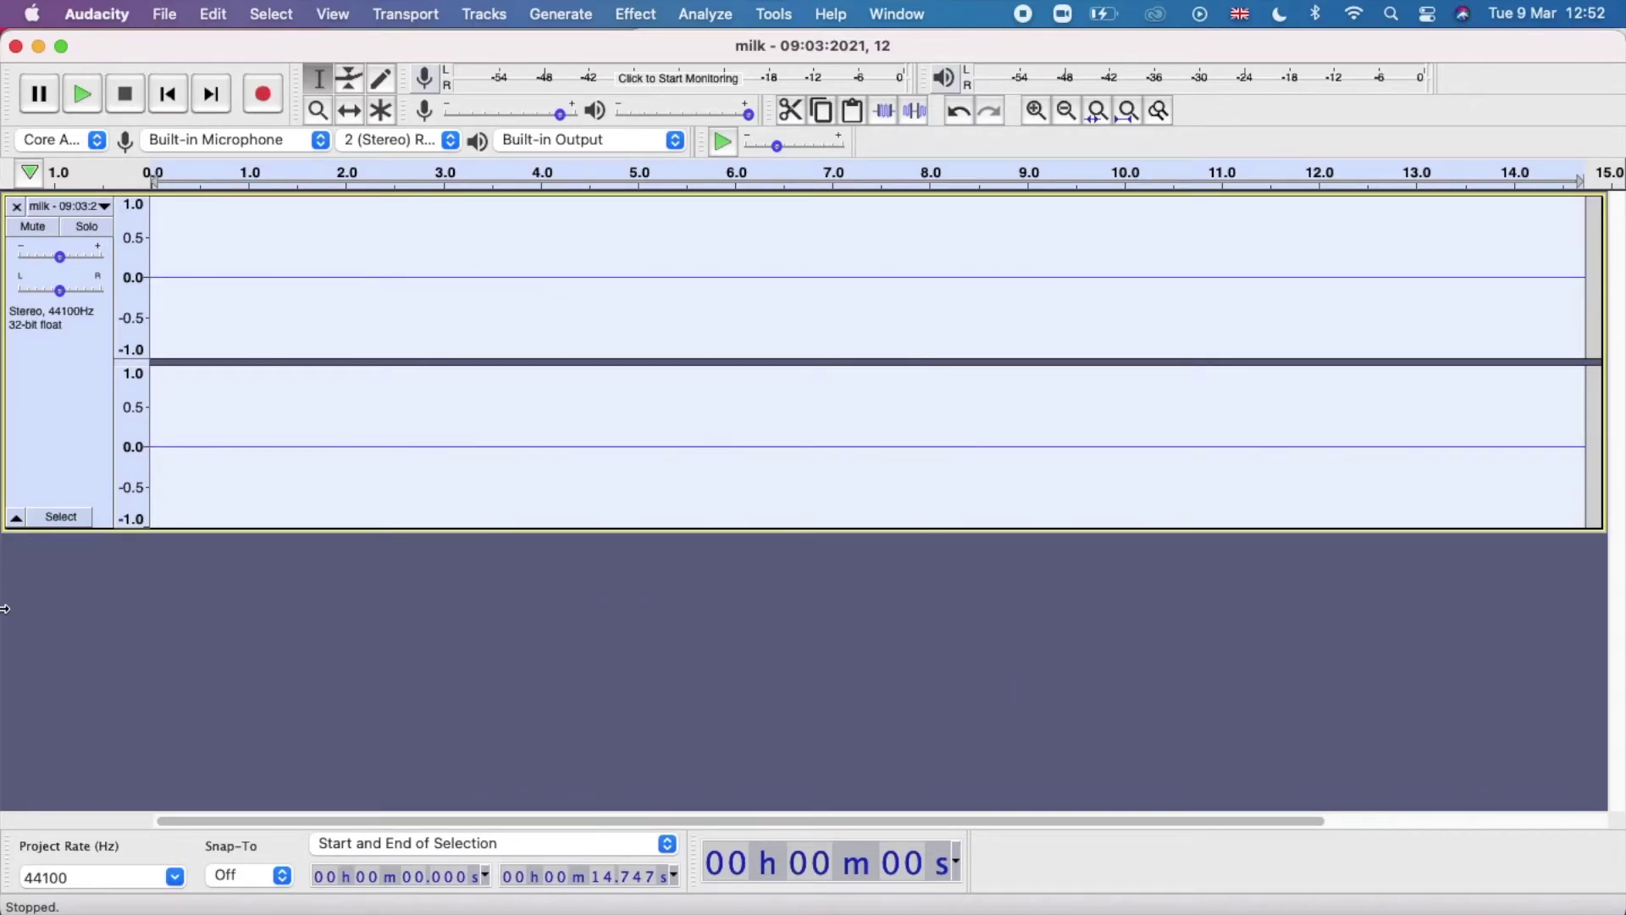
left_click(211, 14)
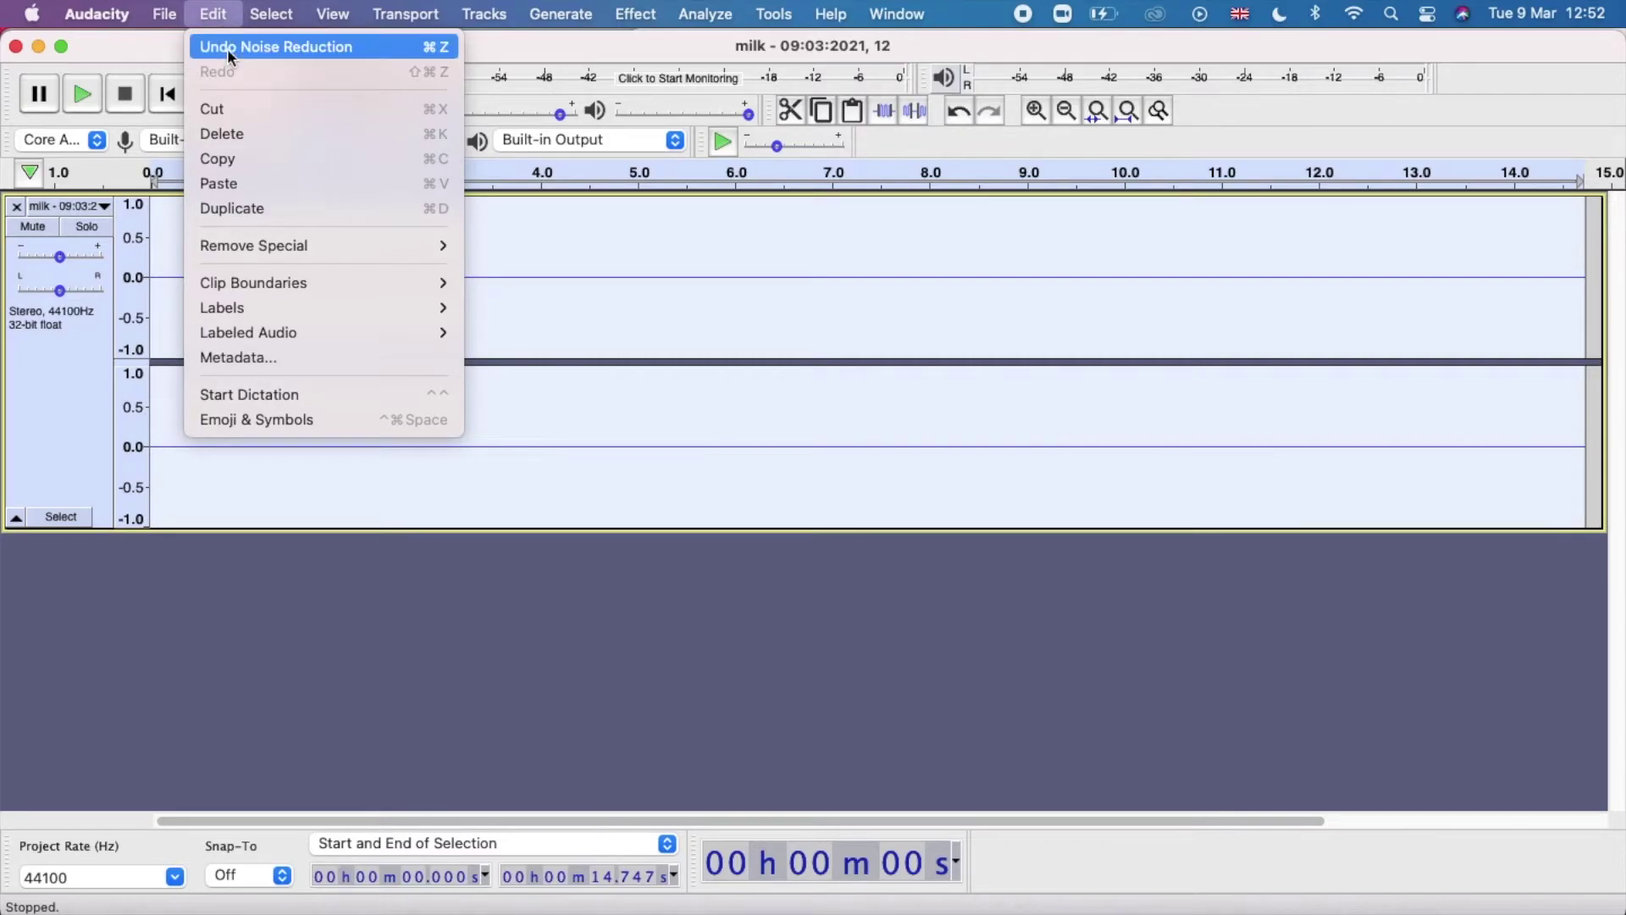
left_click(227, 48)
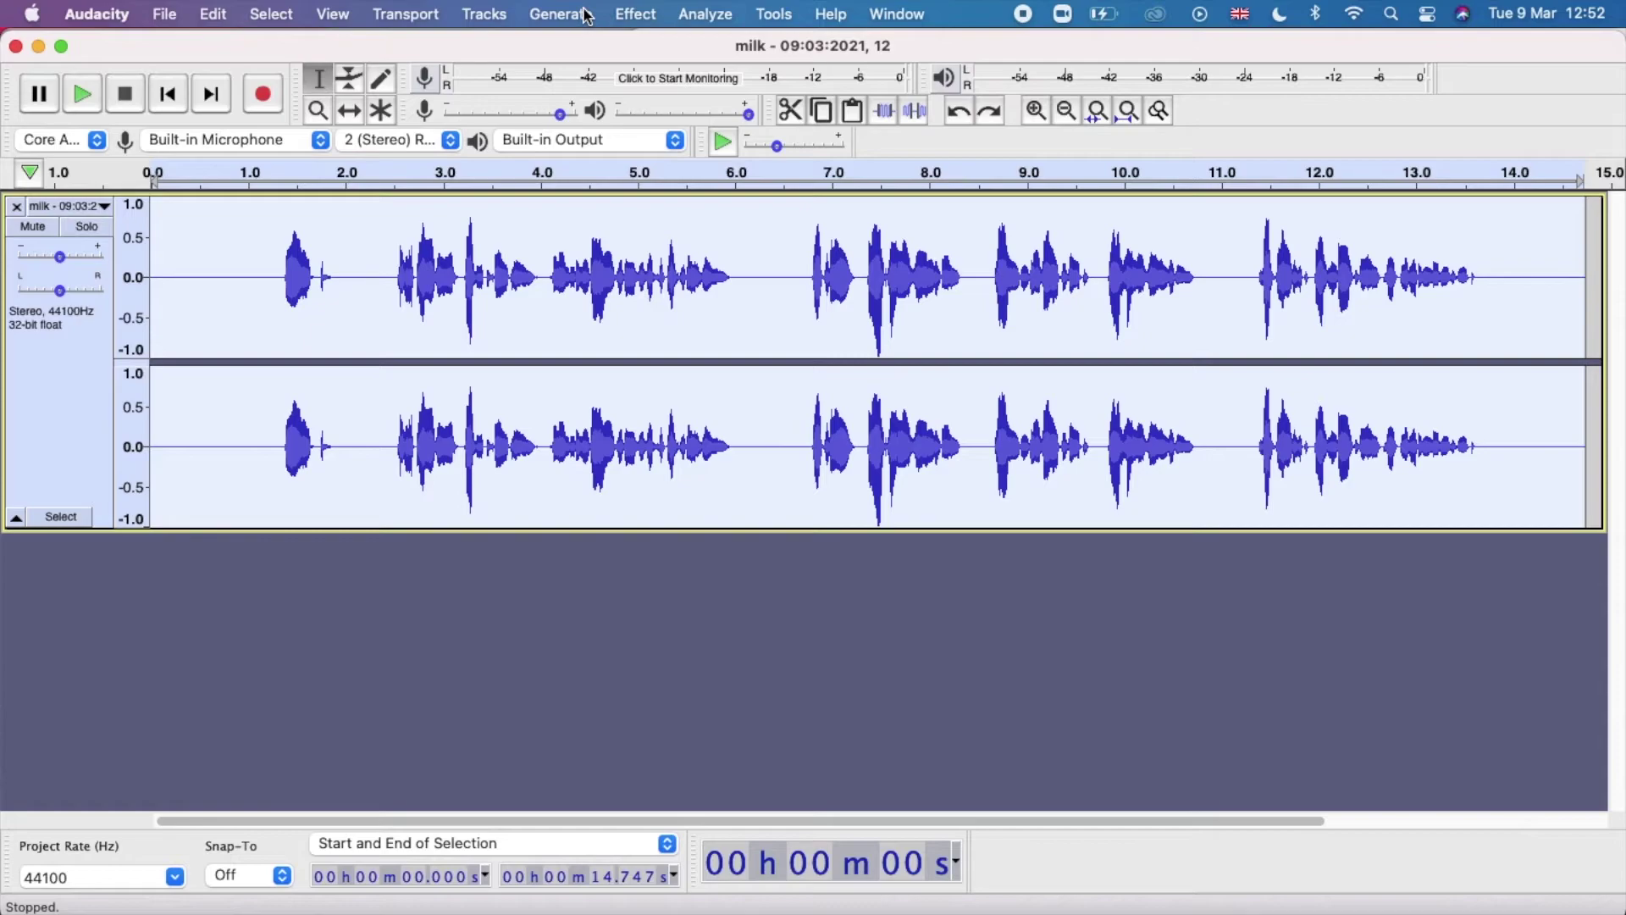
left_click(629, 17)
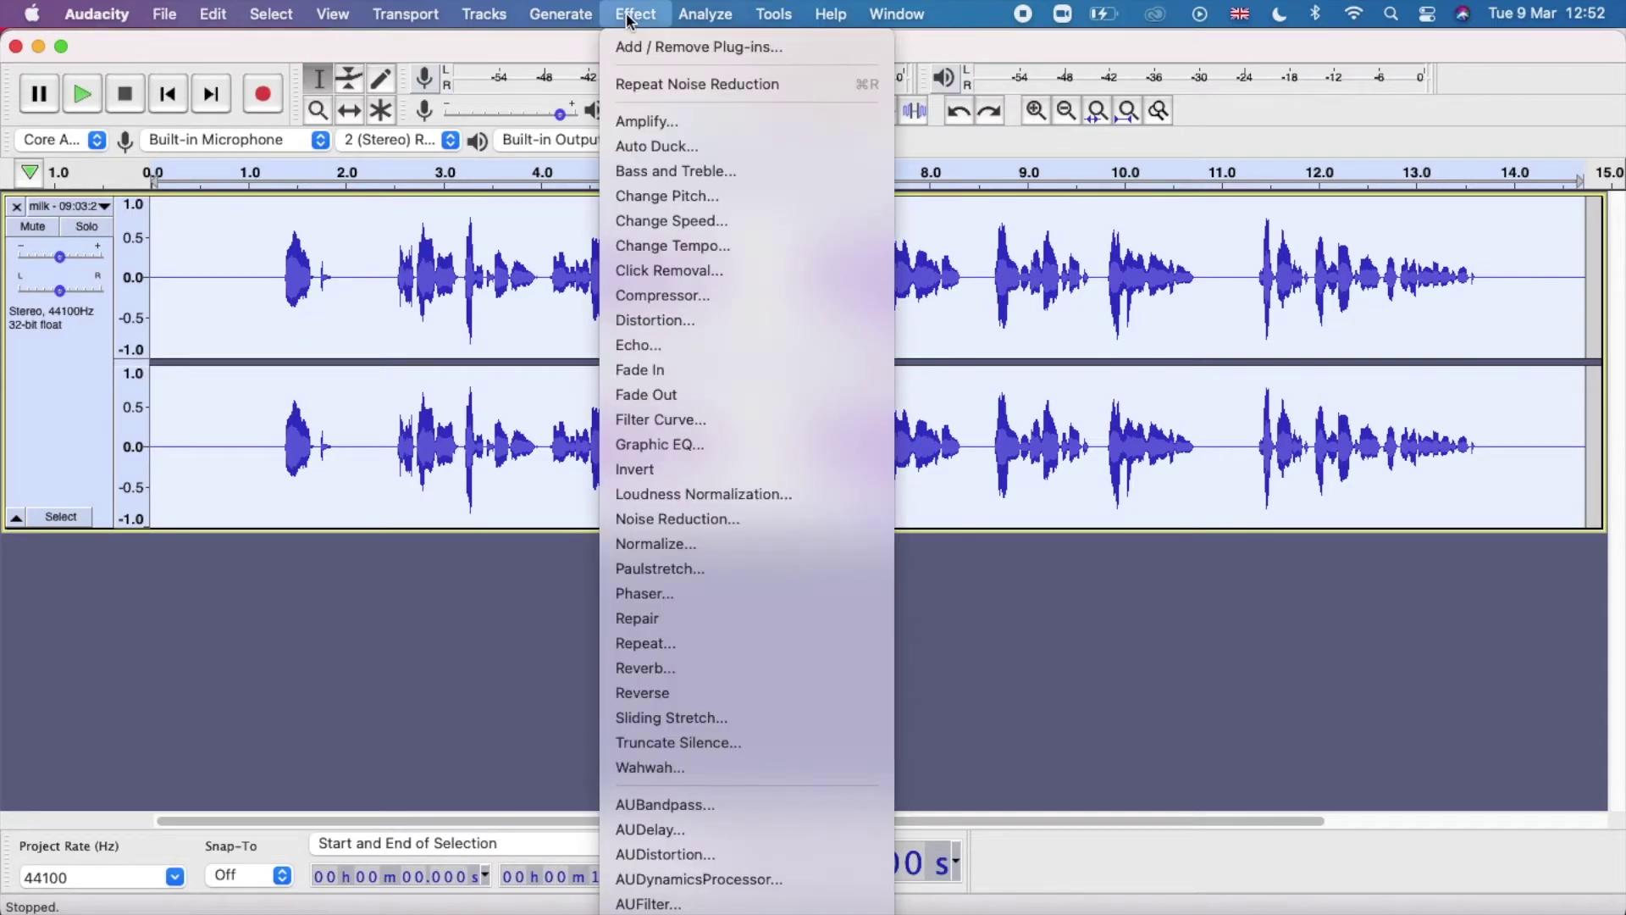
Apply Noise Reduction to the whole track in Reduce mode at 10 dB, sensitivity 10.50.
left_click(646, 520)
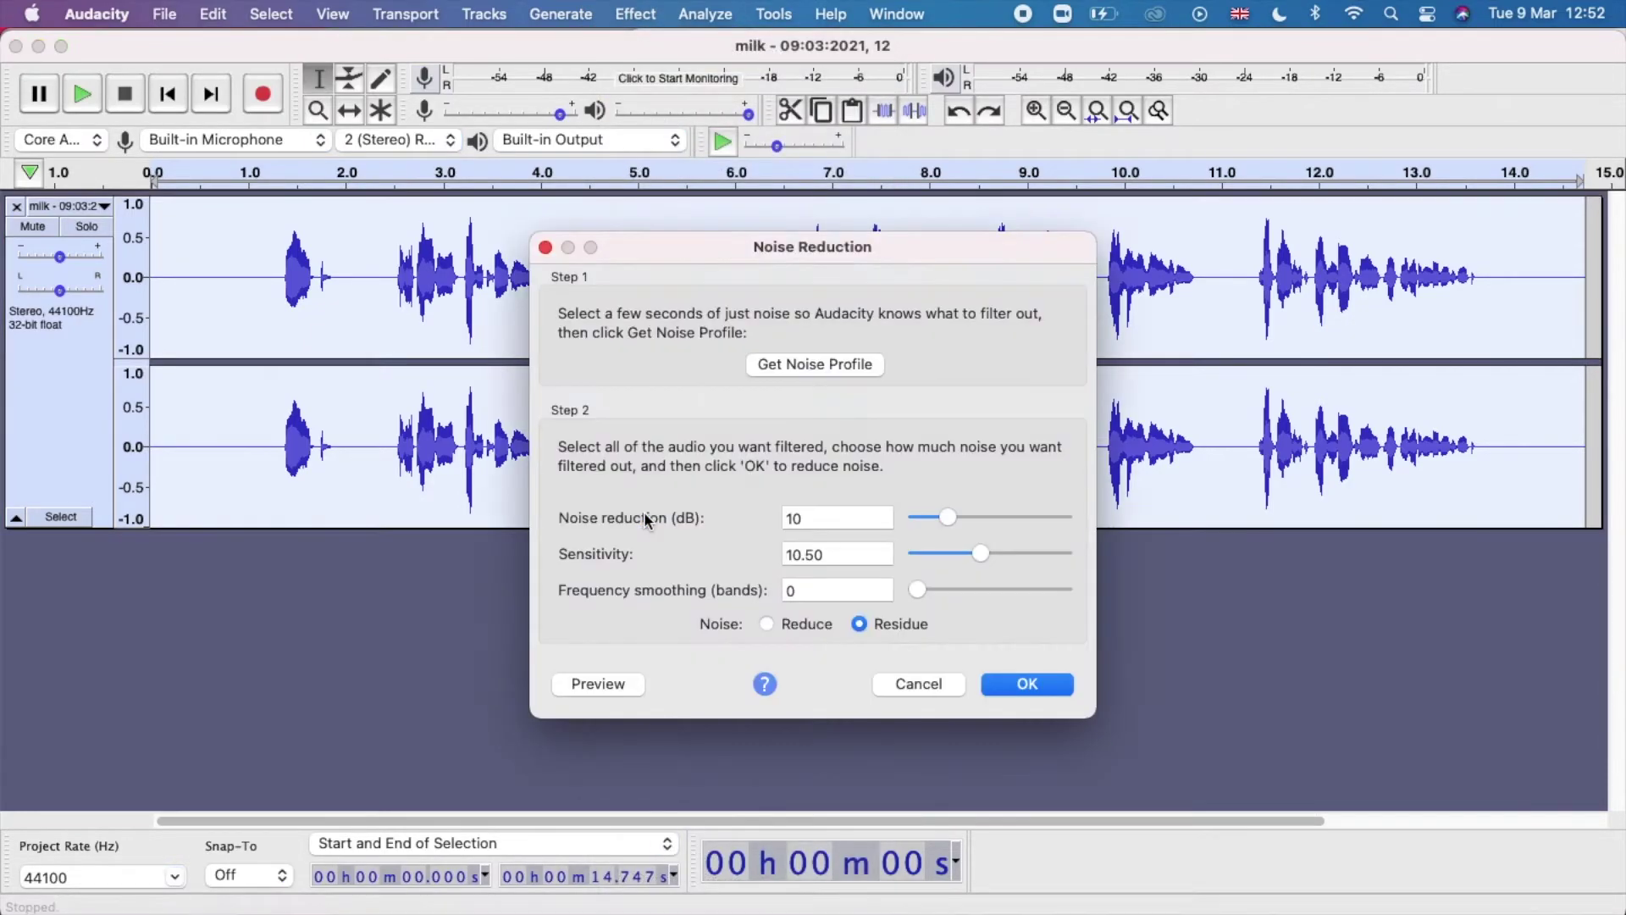
left_click(803, 626)
left_click(1028, 684)
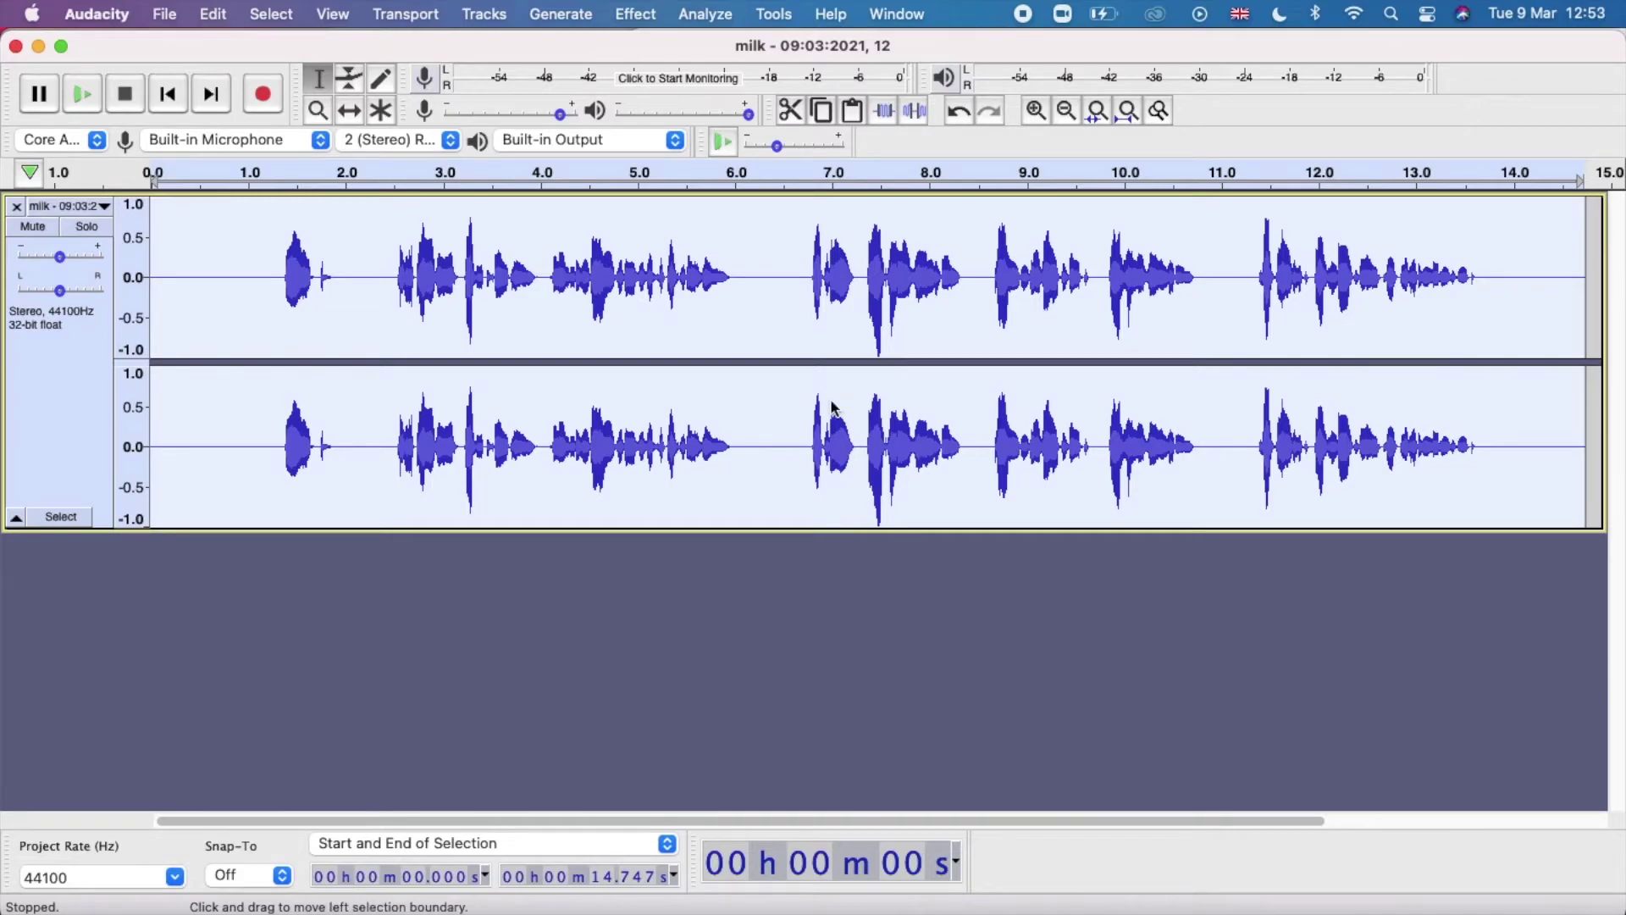
left_click(650, 13)
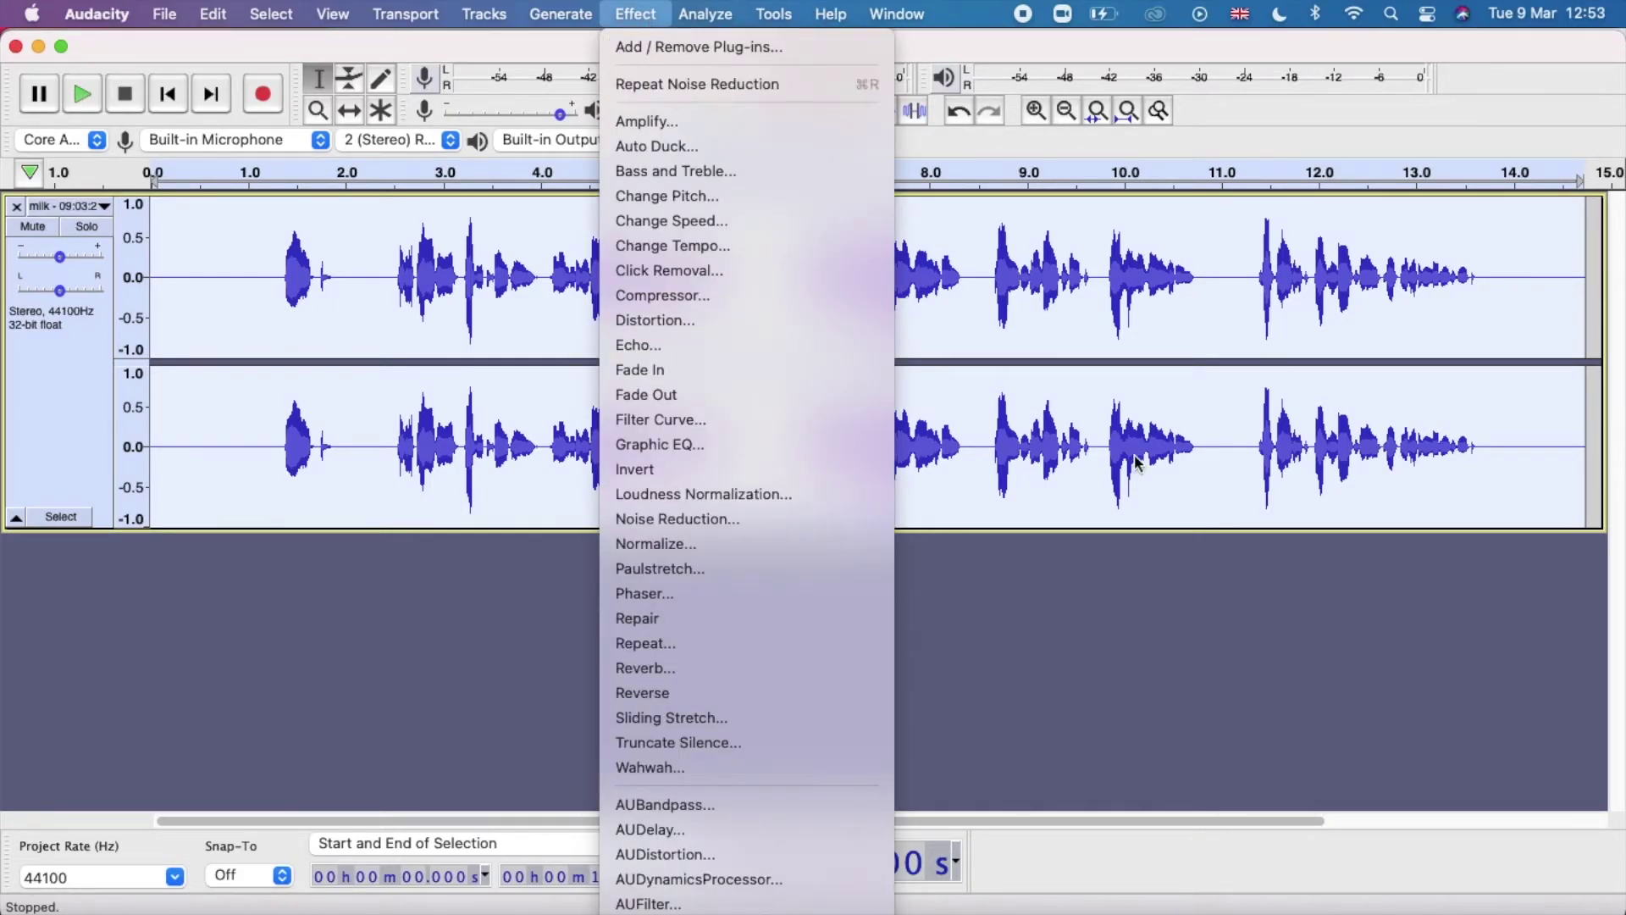
left_click(1145, 665)
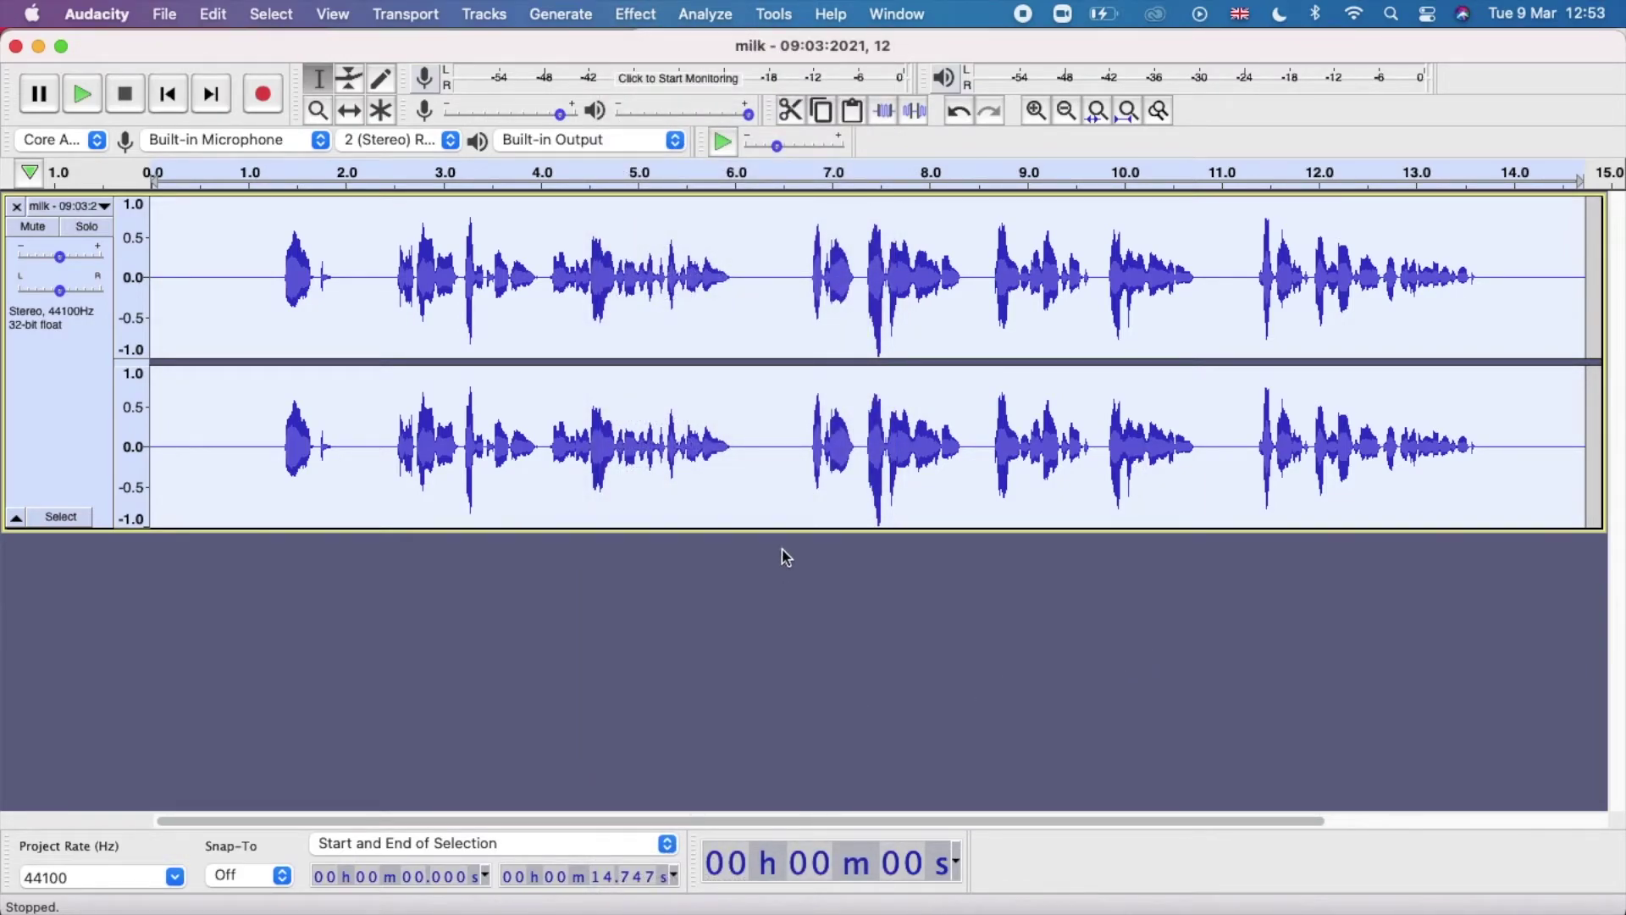
Select the quiet gap from 9.568 s to 9.804 s as a noise sample and play it.
scroll(748, 467, "up", 5)
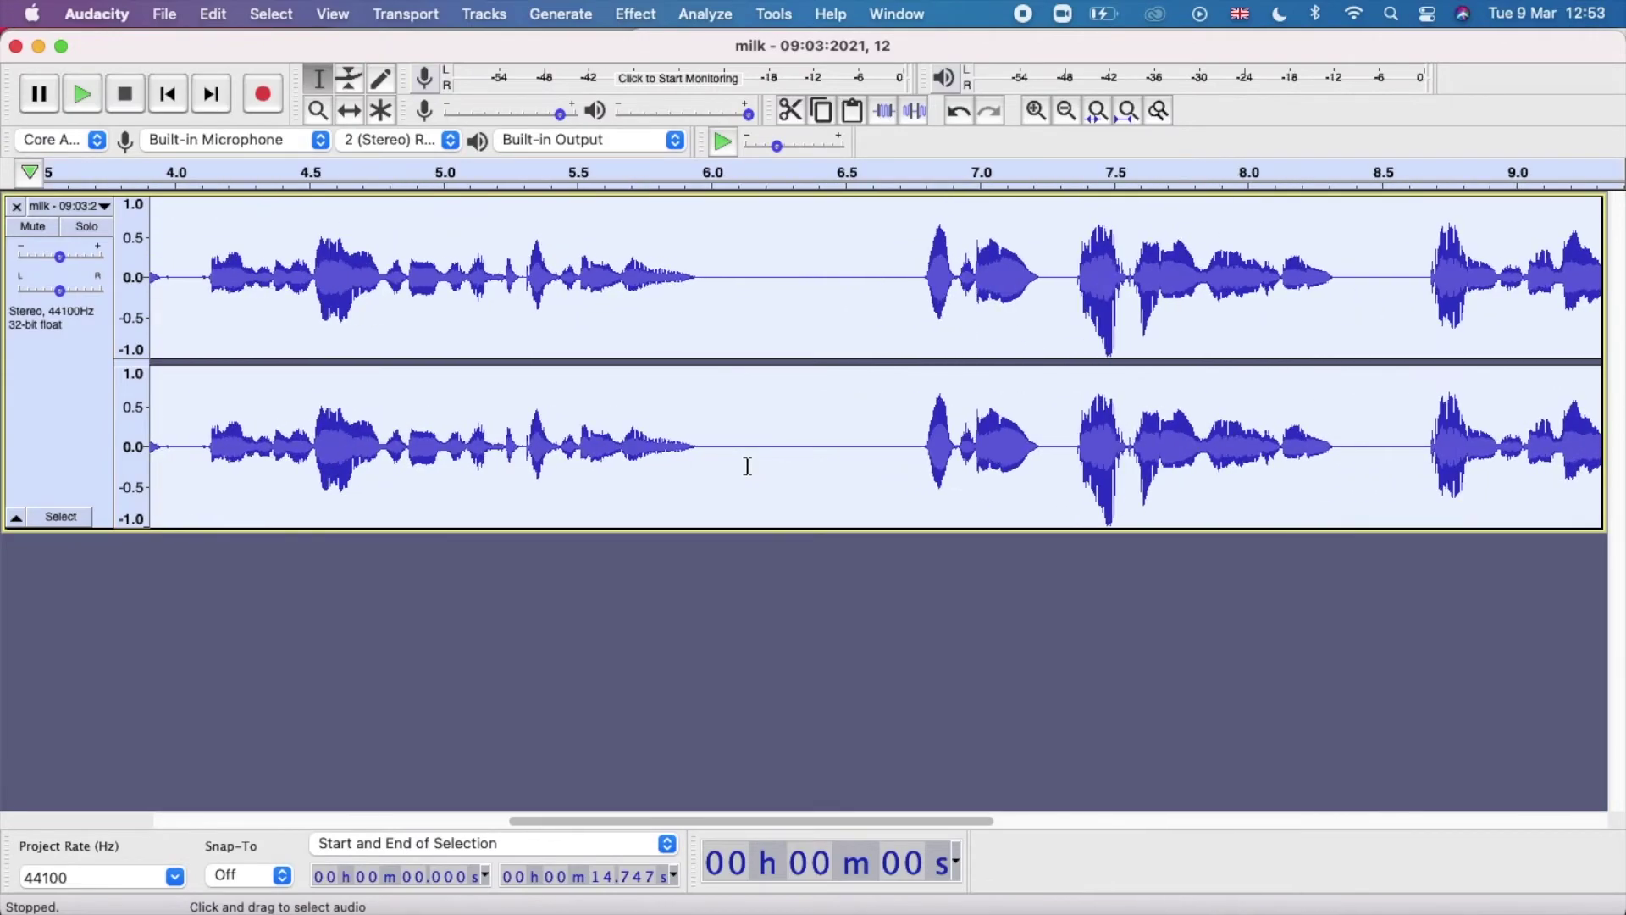
scroll(714, 491, "up", 1)
scroll(713, 491, "right", 5)
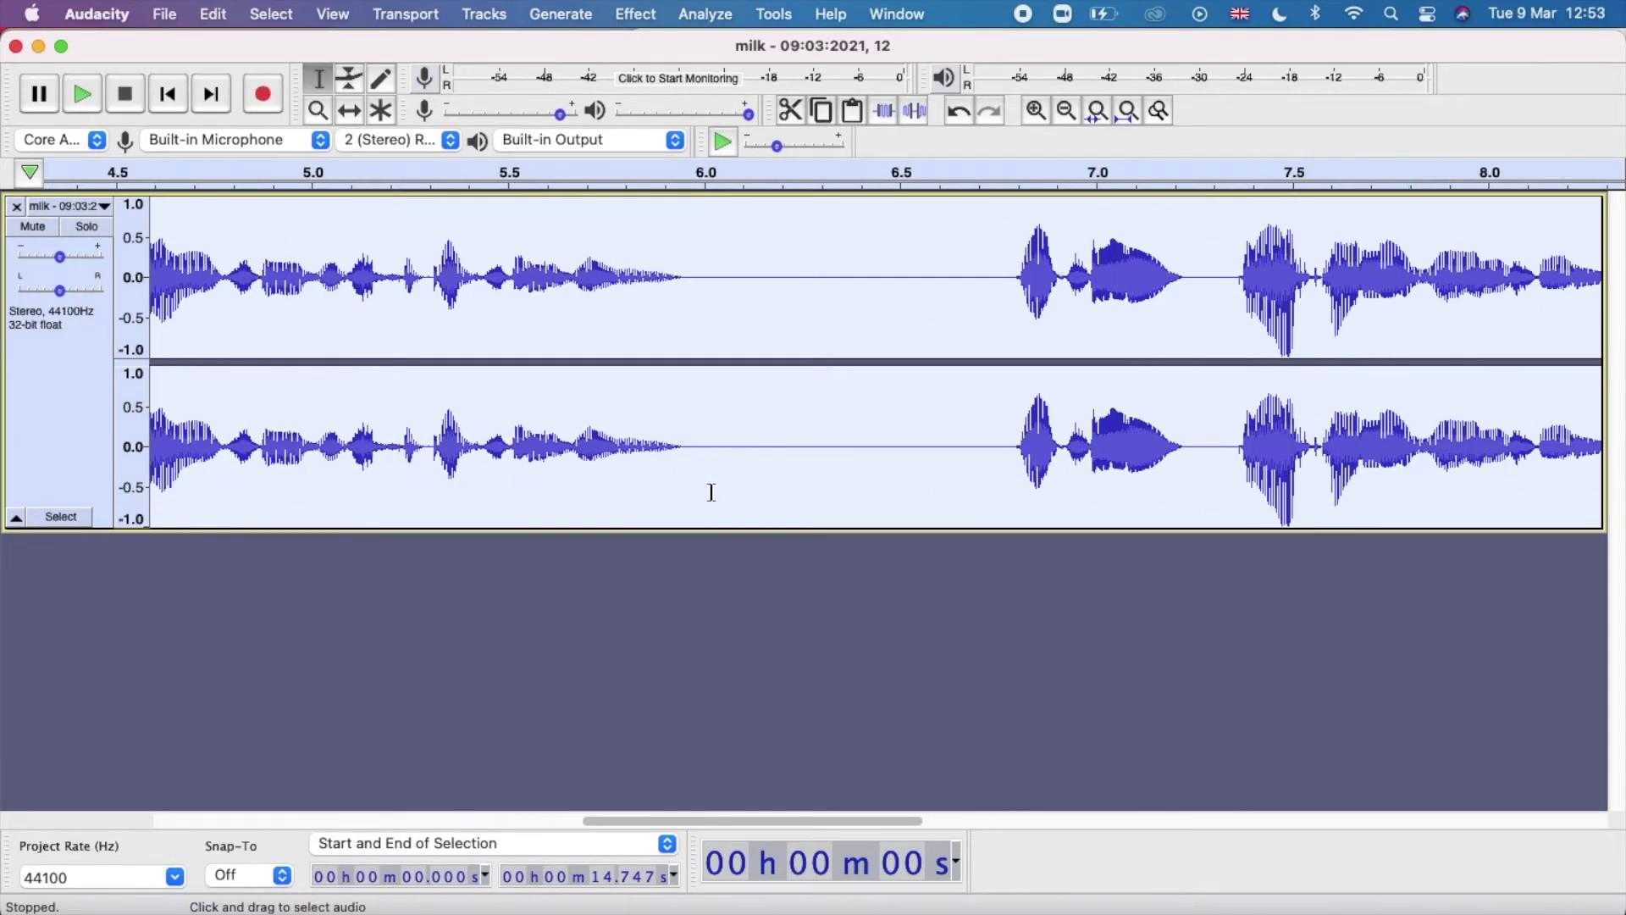
scroll(711, 492, "right", 3)
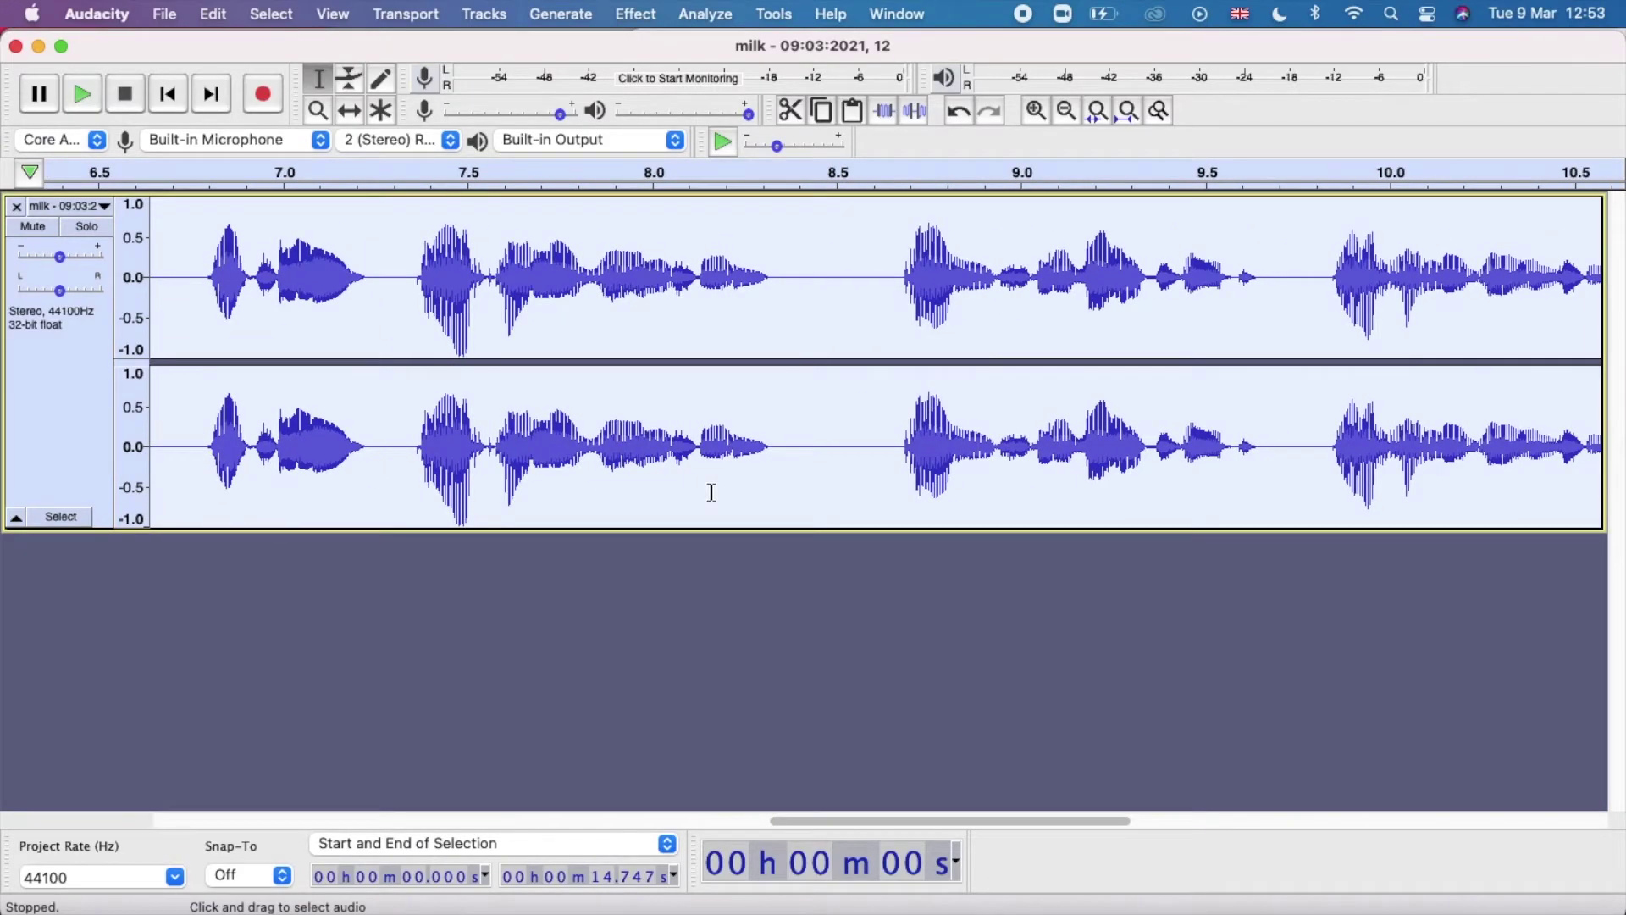
scroll(712, 492, "right", 3)
left_click(850, 477)
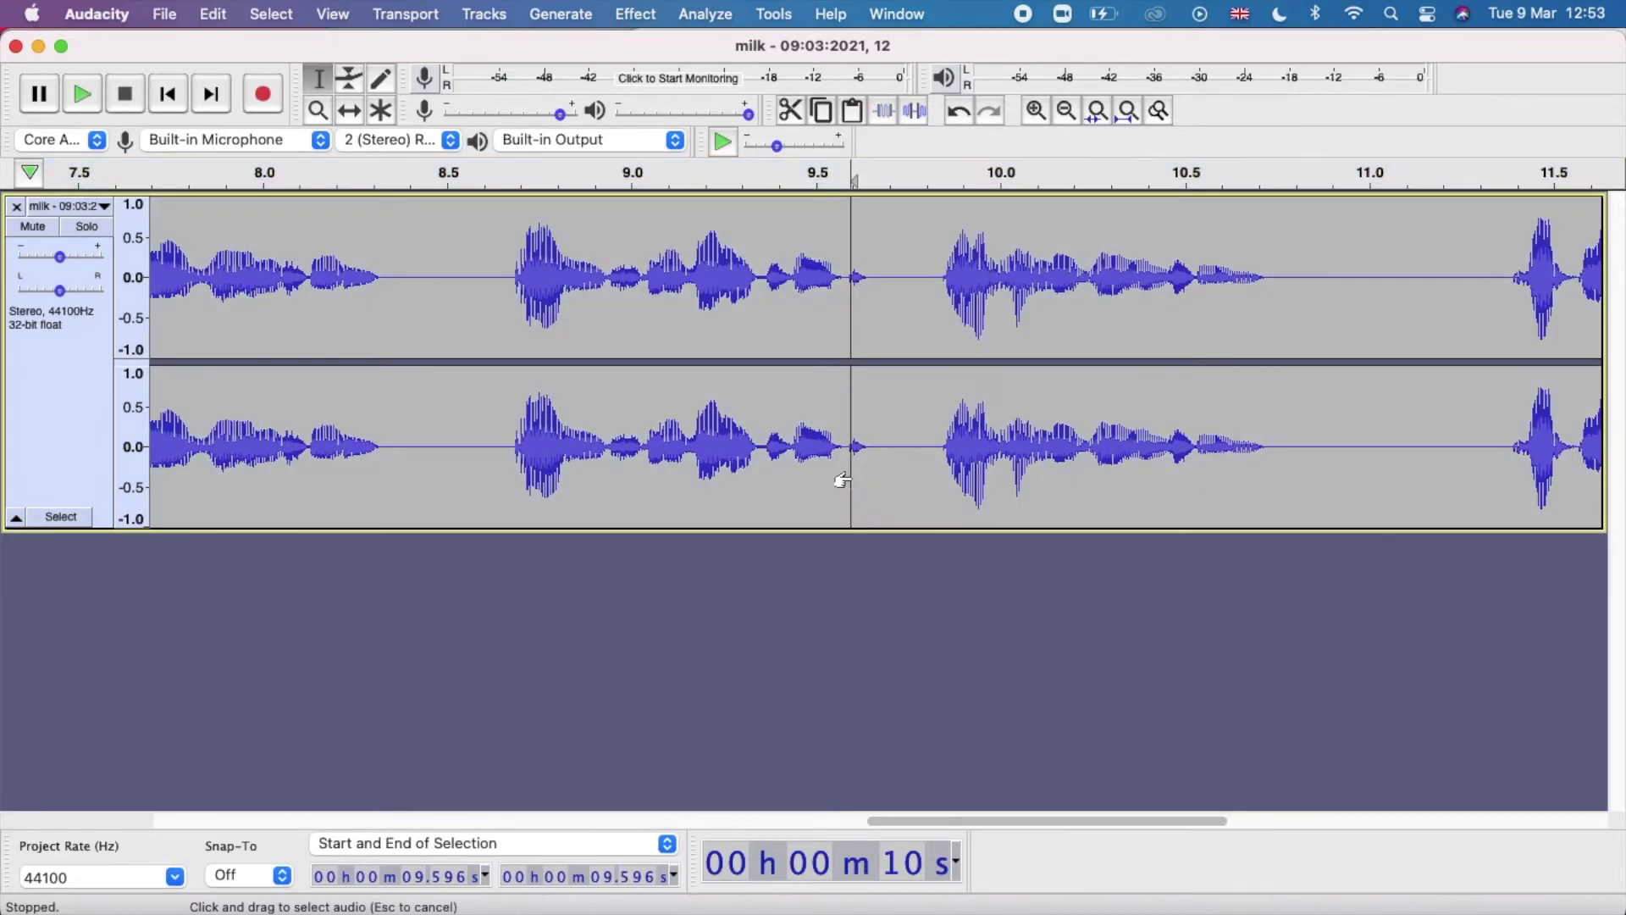
left_click(812, 490)
left_click(841, 491)
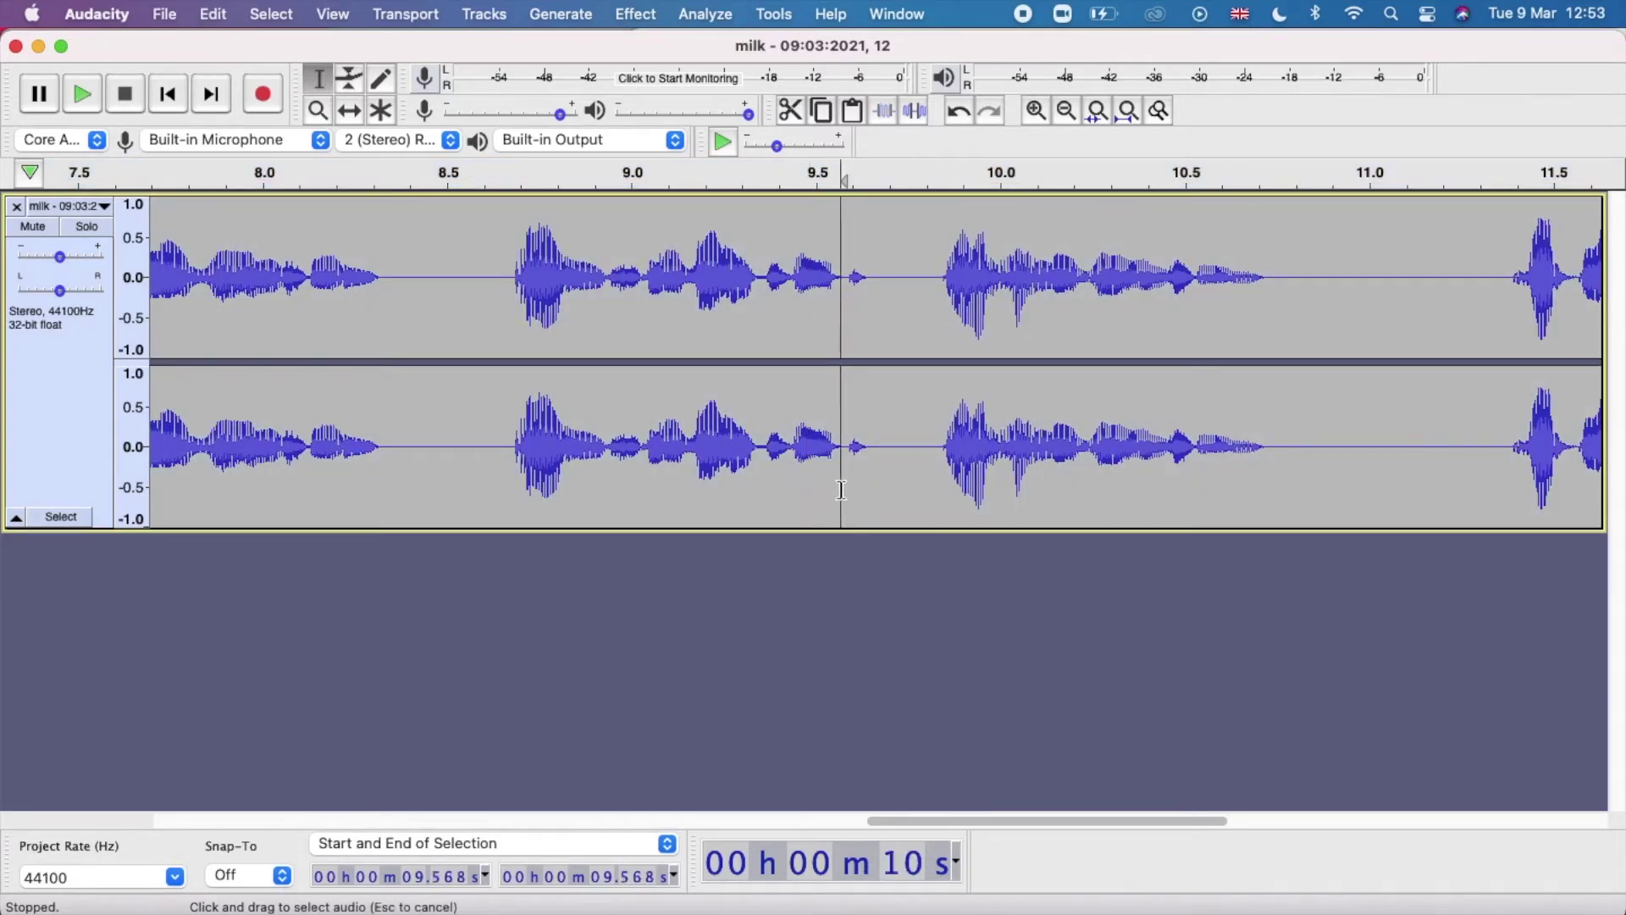
left_click_drag(840, 491, 927, 477)
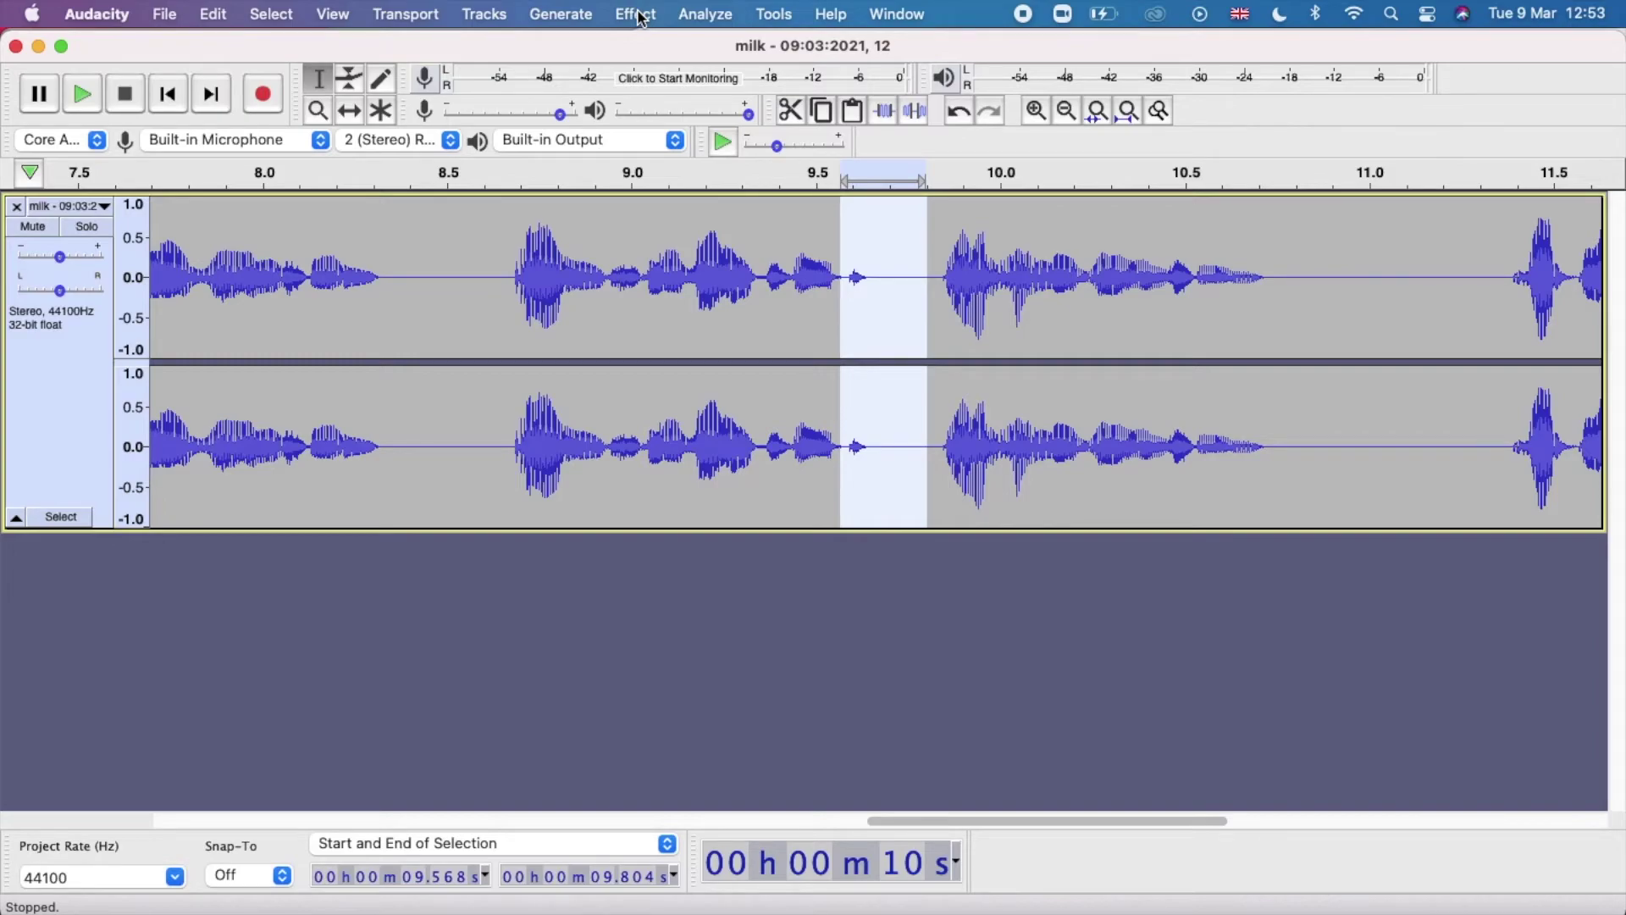
key("space")
Capture a Noise Reduction profile from the gap, then apply Noise Reduction to it.
left_click(636, 13)
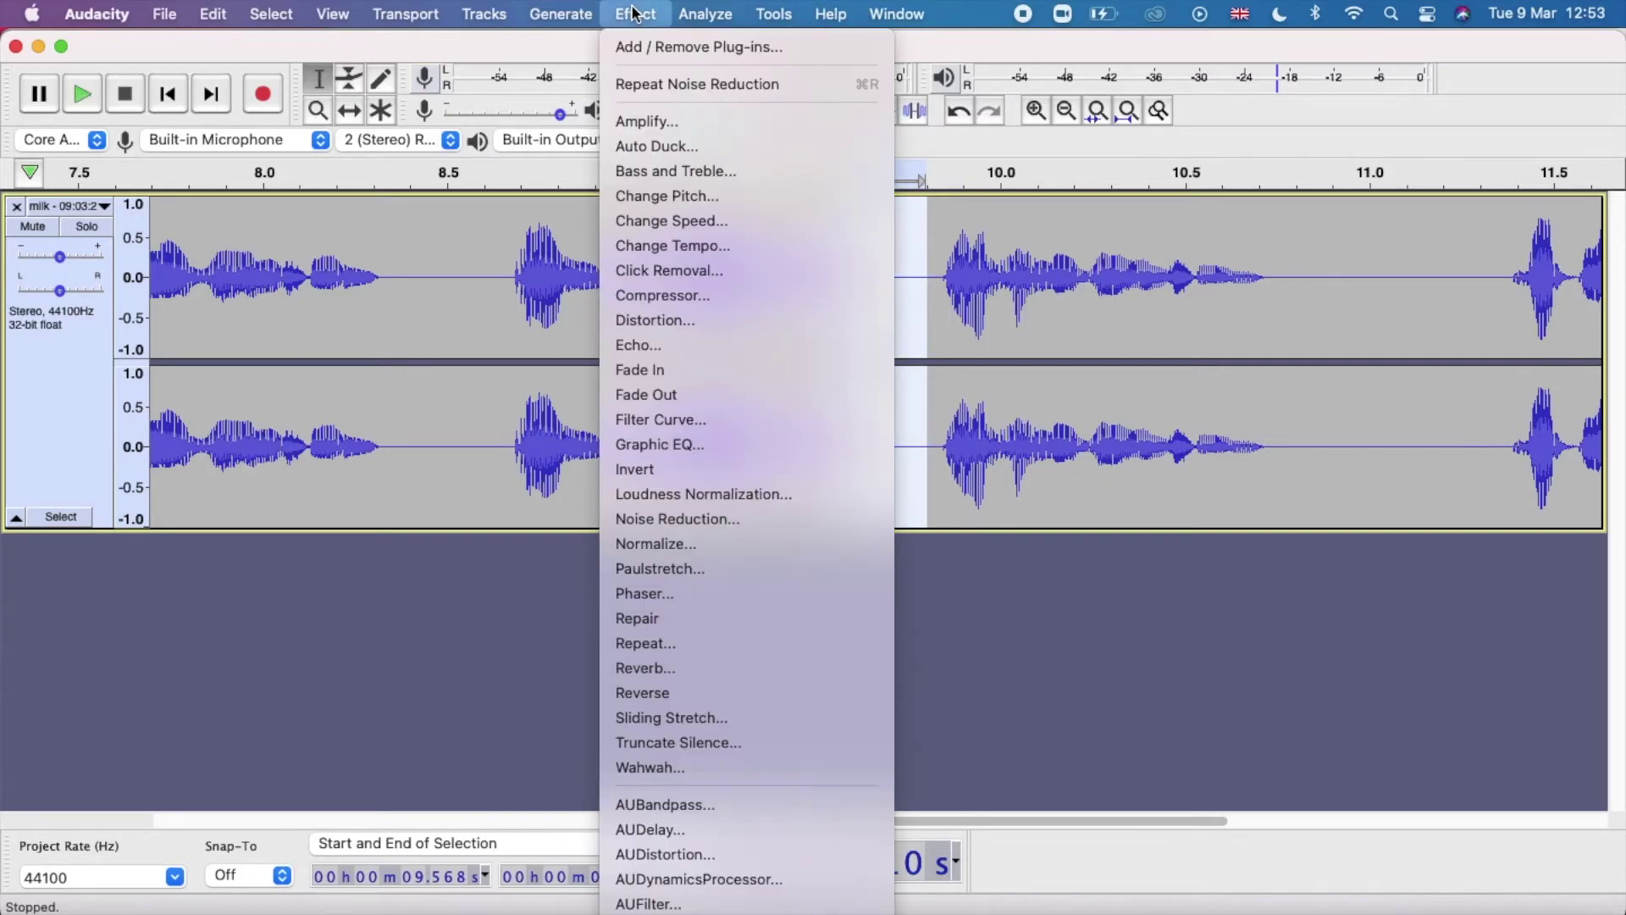
left_click(735, 519)
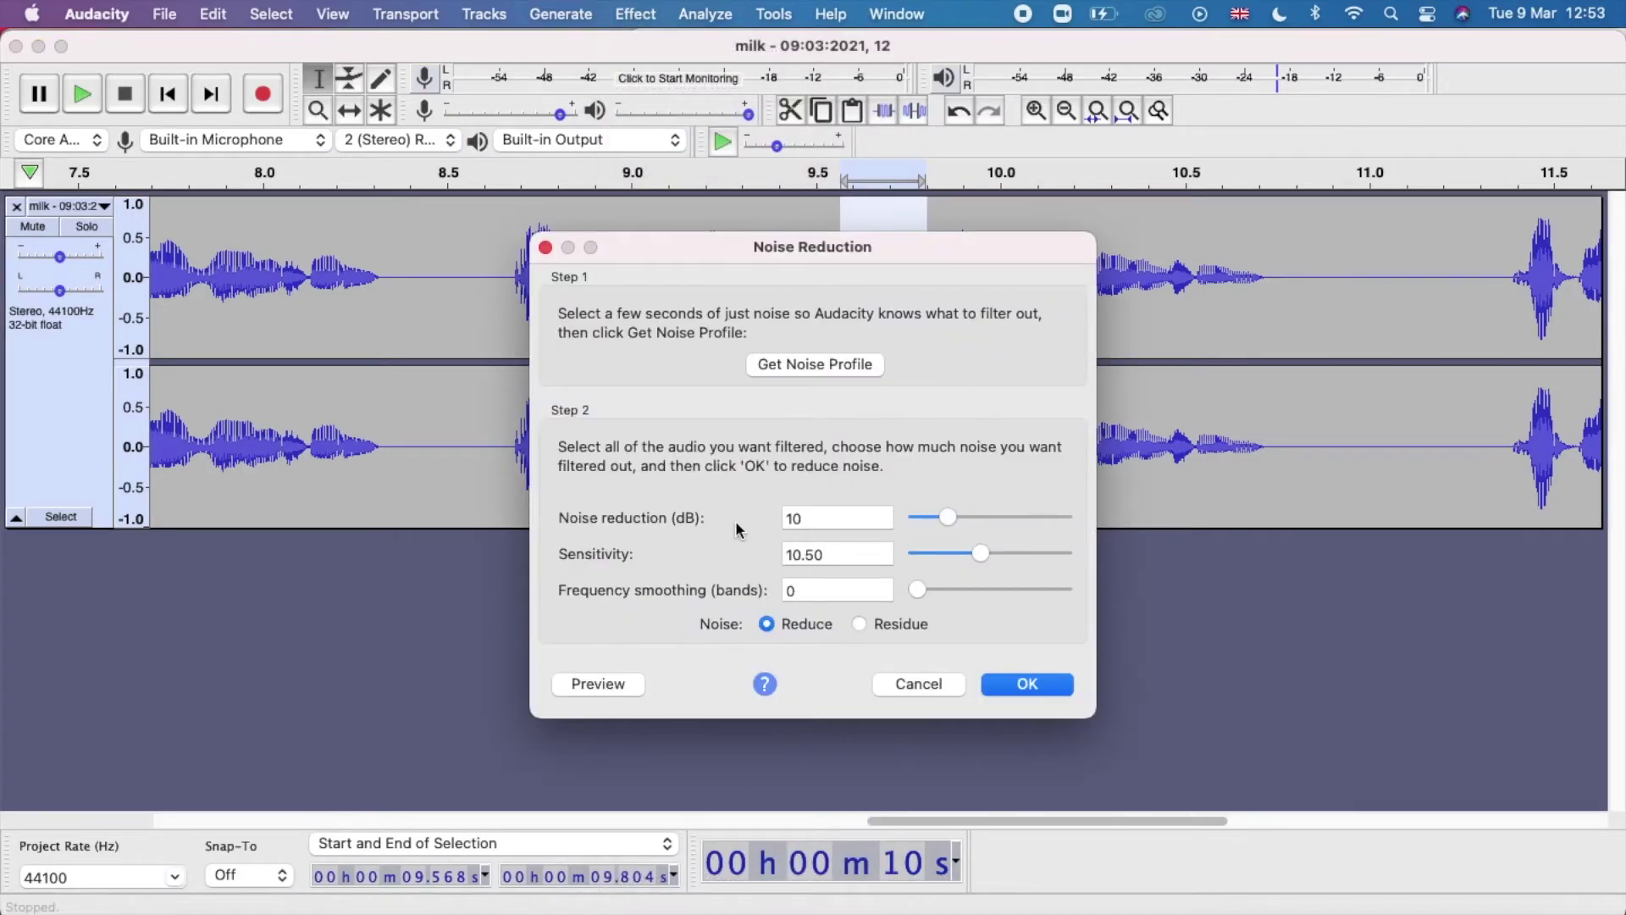
left_click(818, 366)
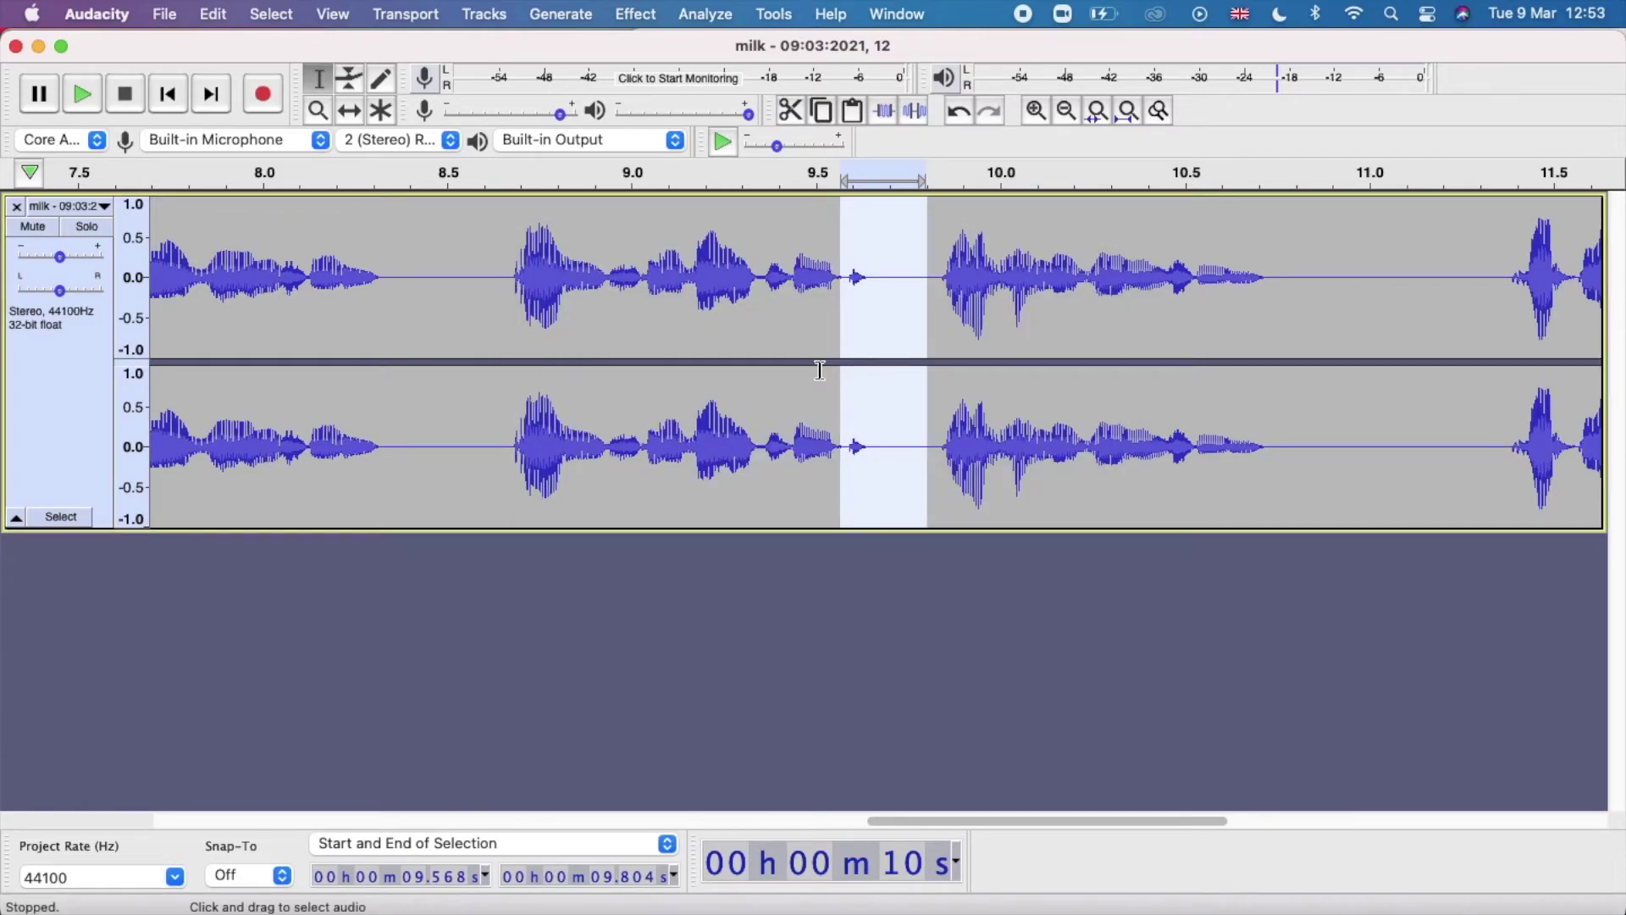
left_click(645, 15)
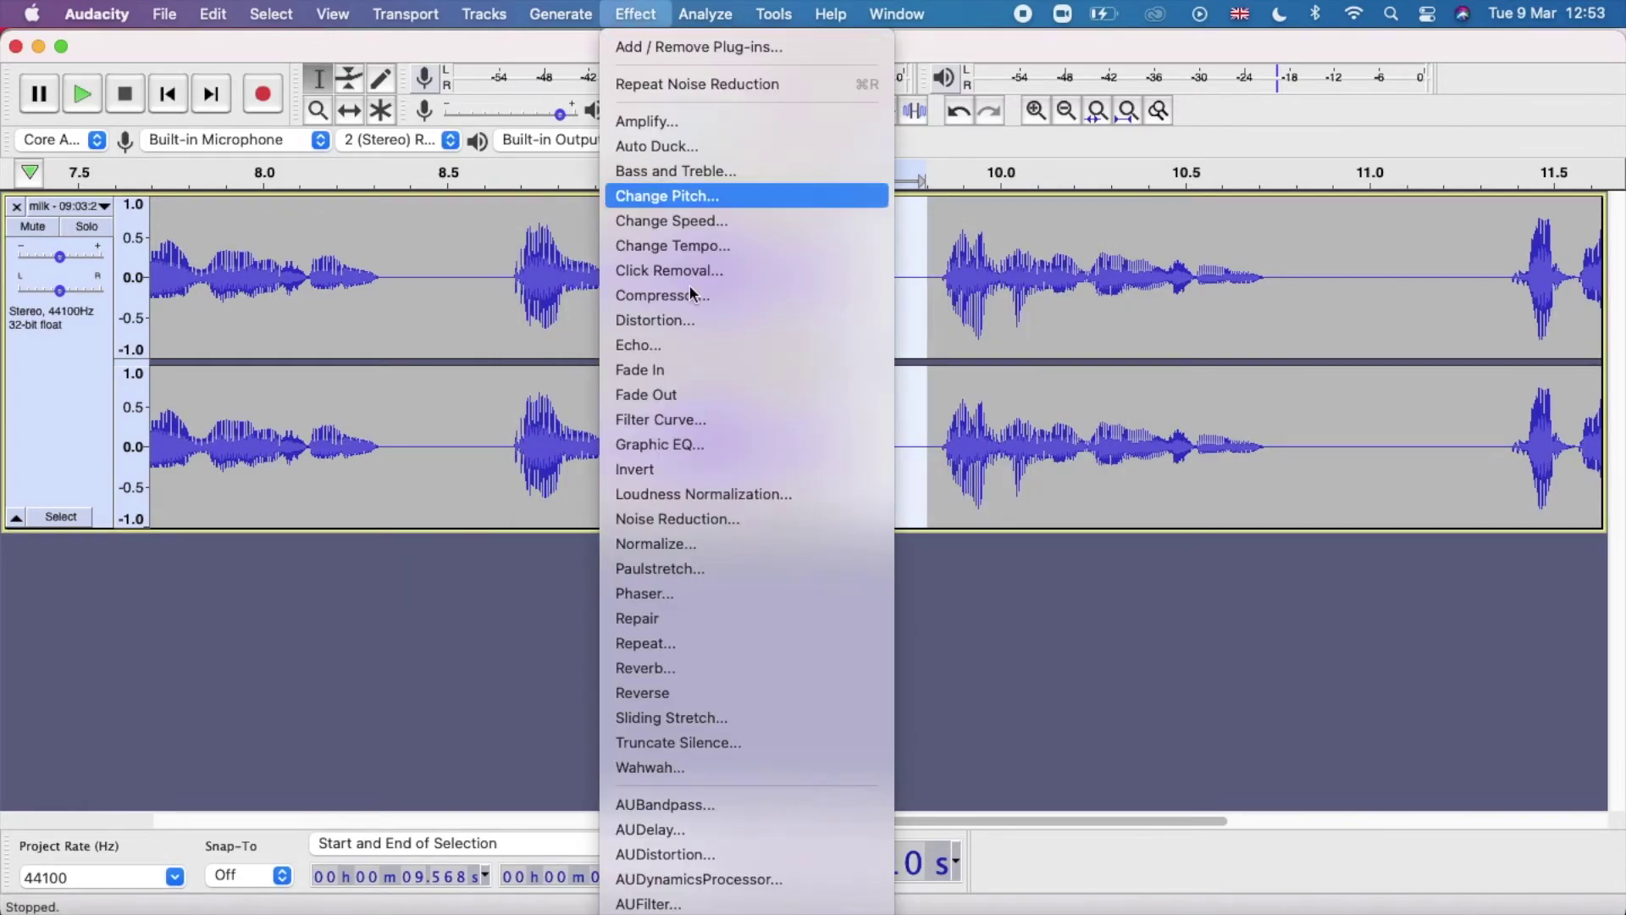
left_click(726, 520)
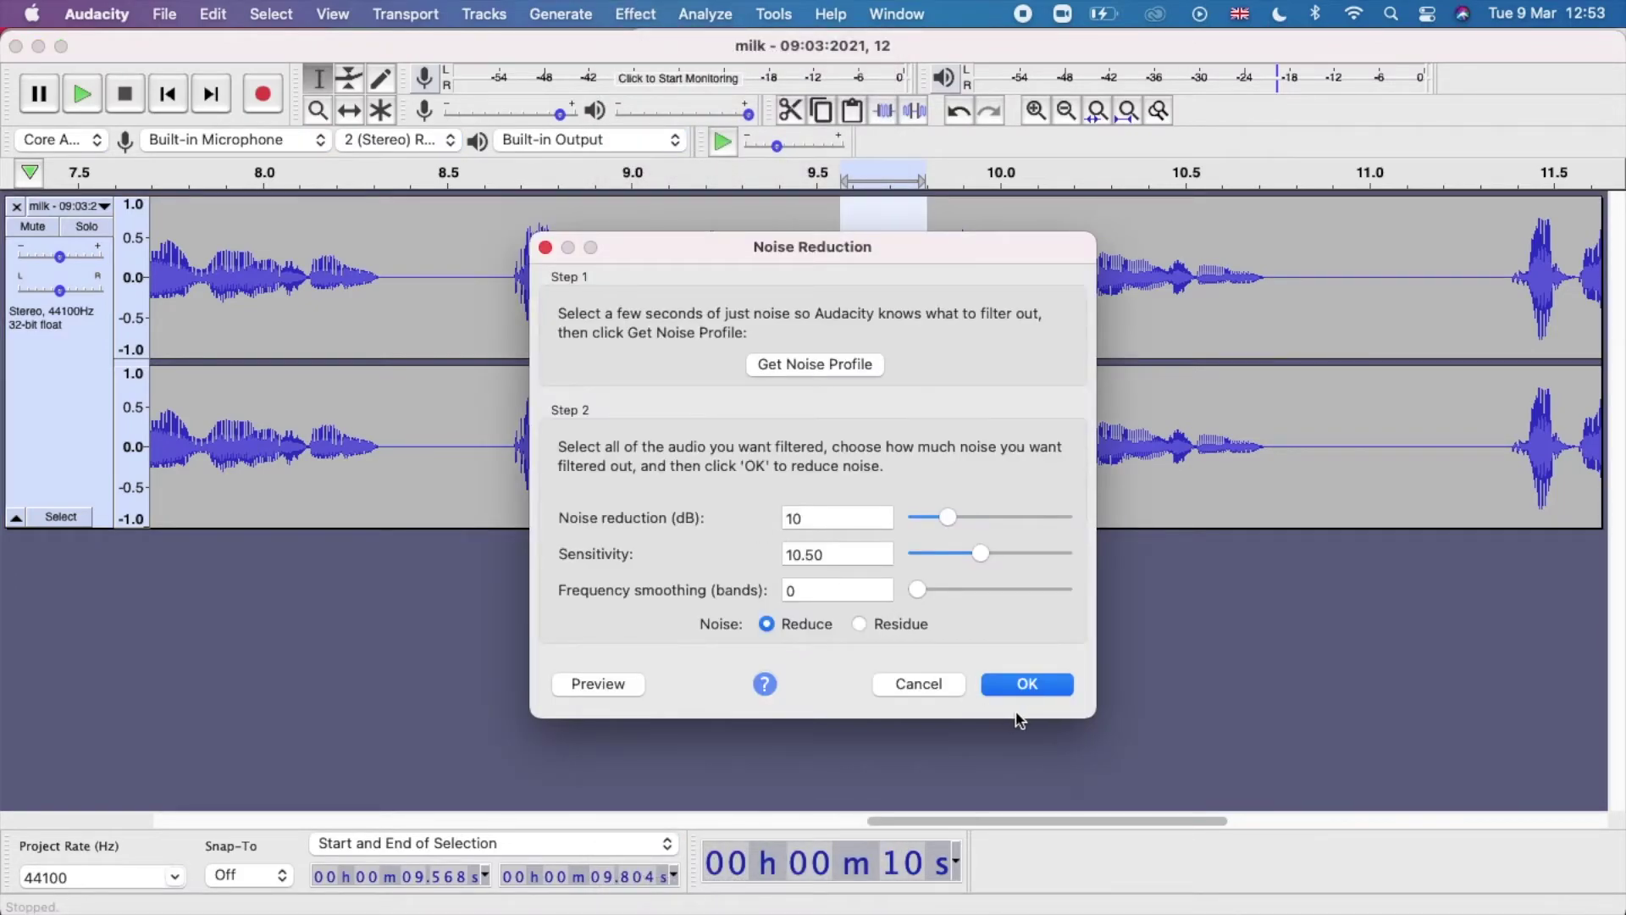
left_click(1028, 684)
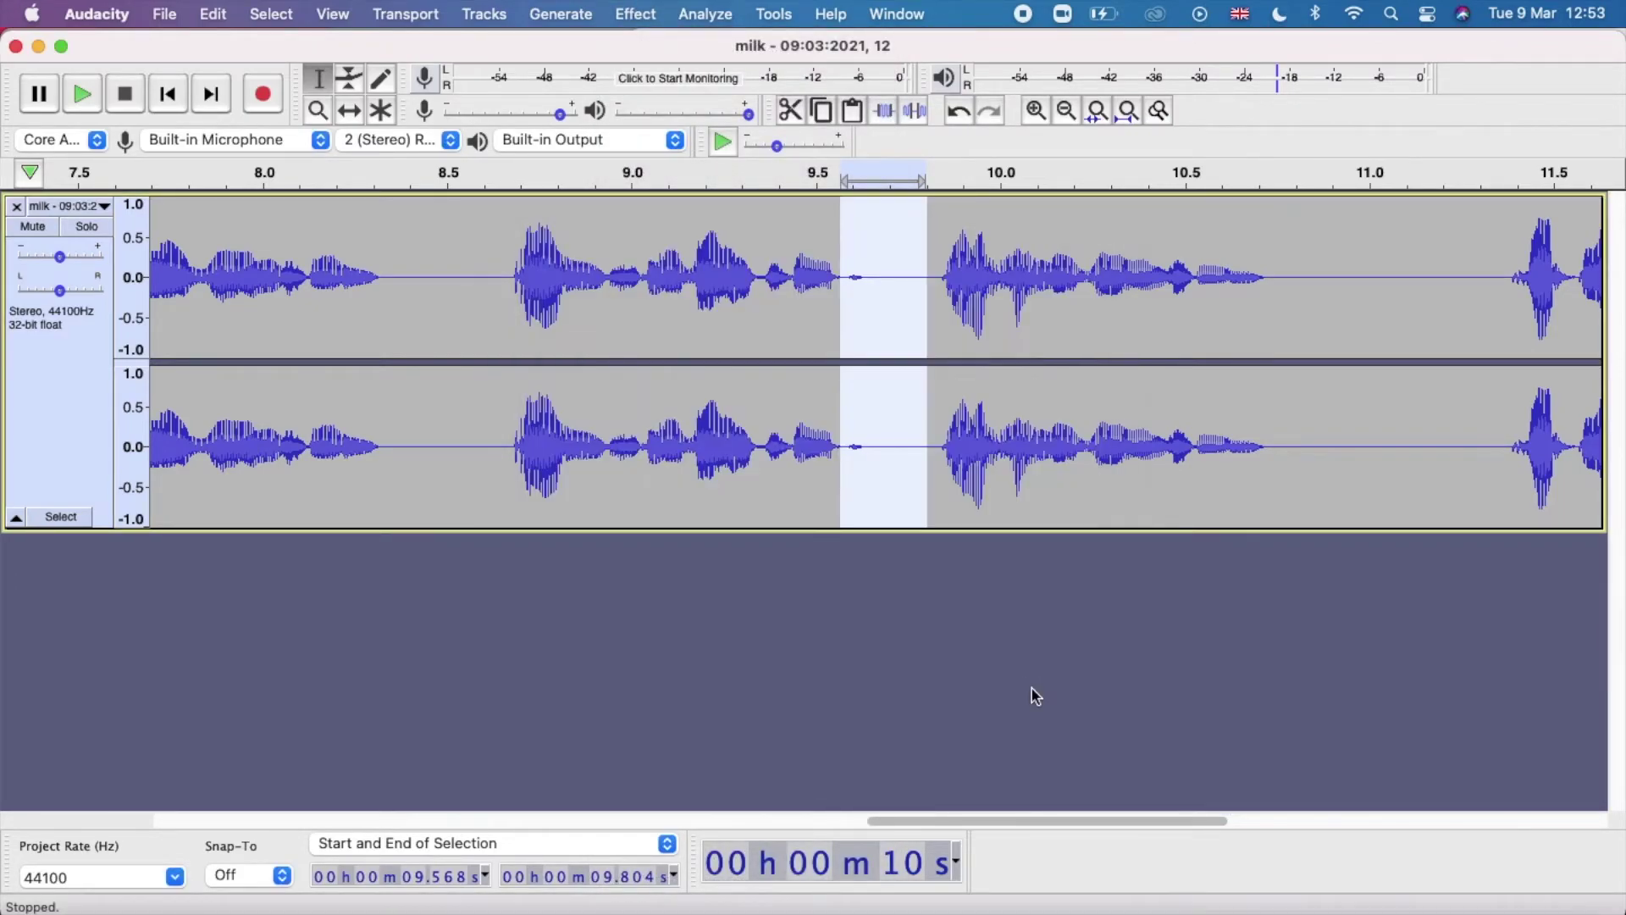
Reapply Noise Reduction with the output set to residue only, then reopen and dismiss its settings.
left_click(632, 14)
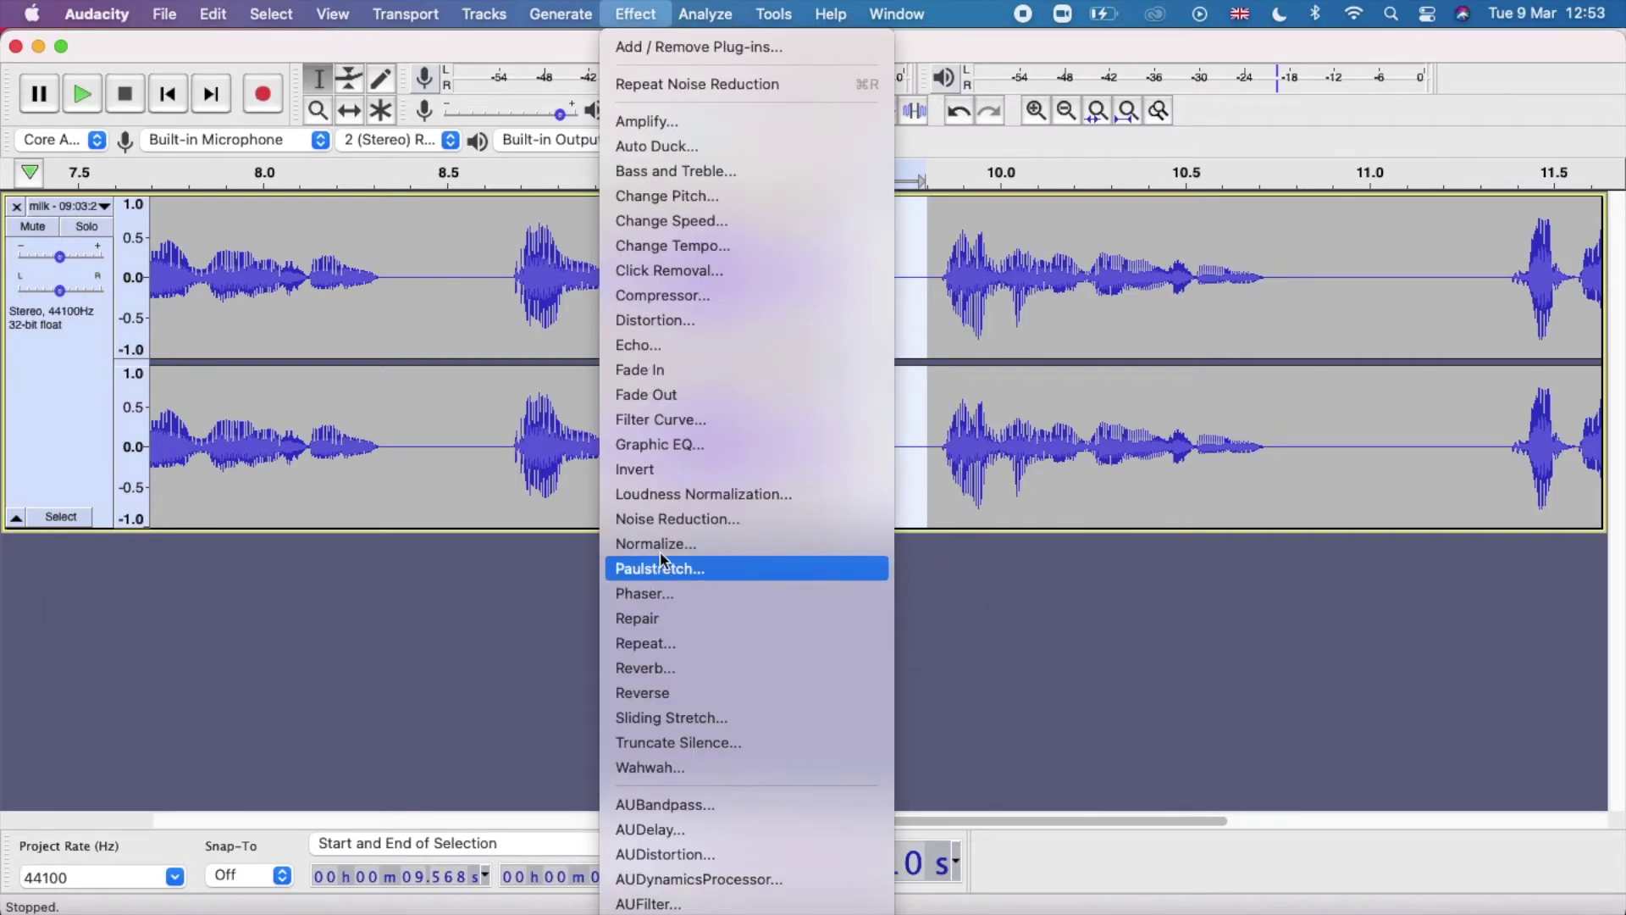
left_click(627, 520)
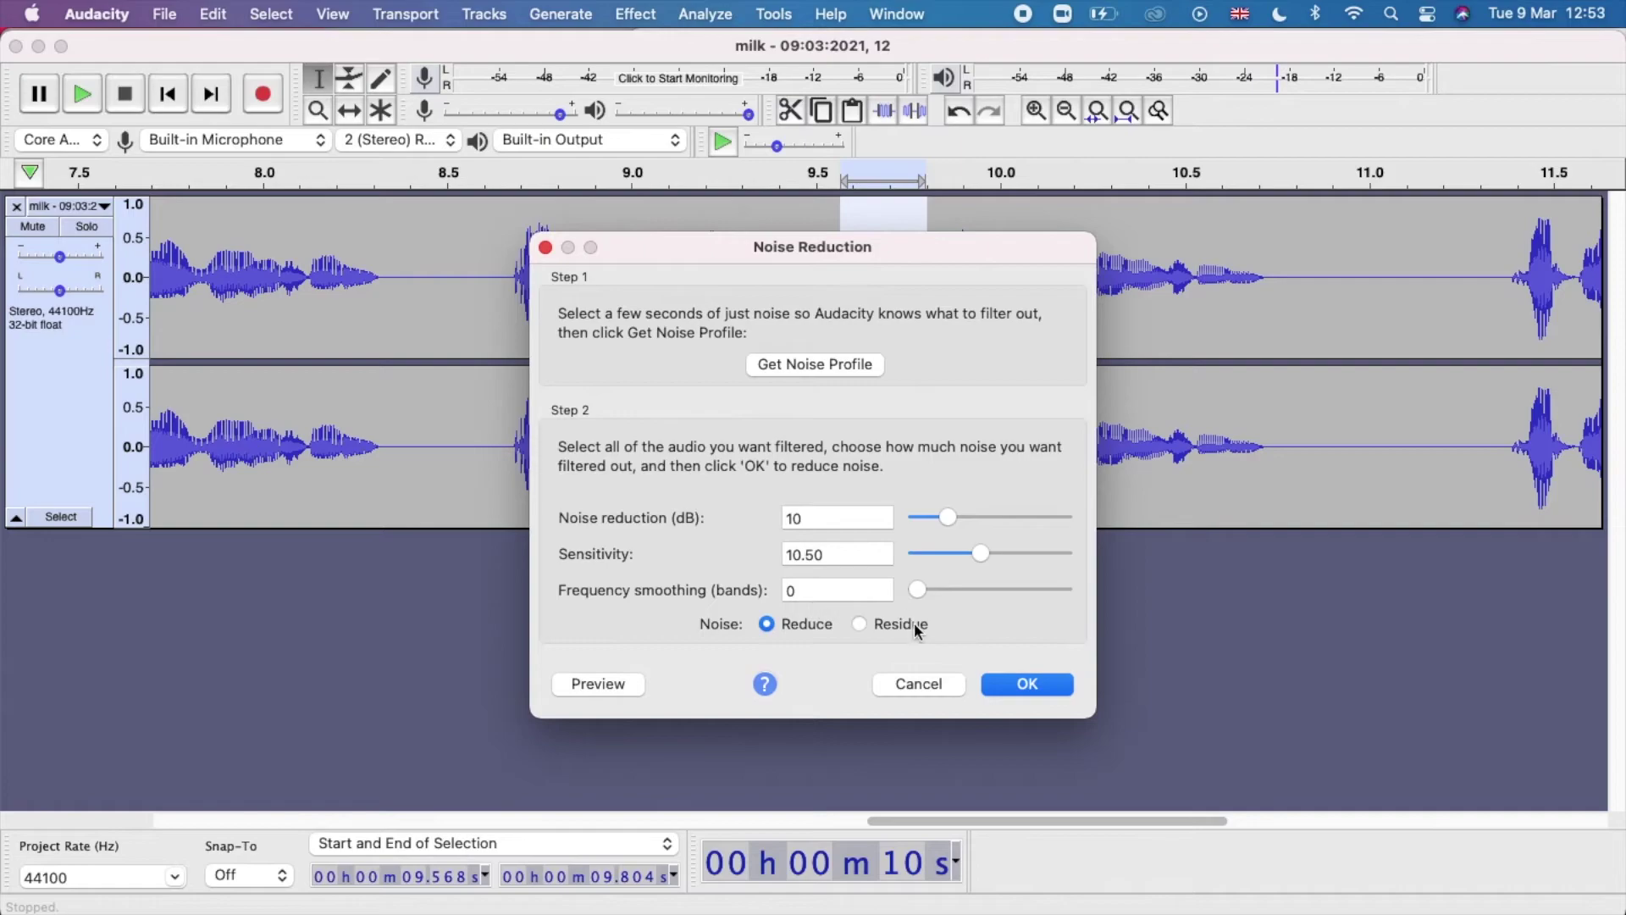
left_click(913, 623)
left_click(1026, 685)
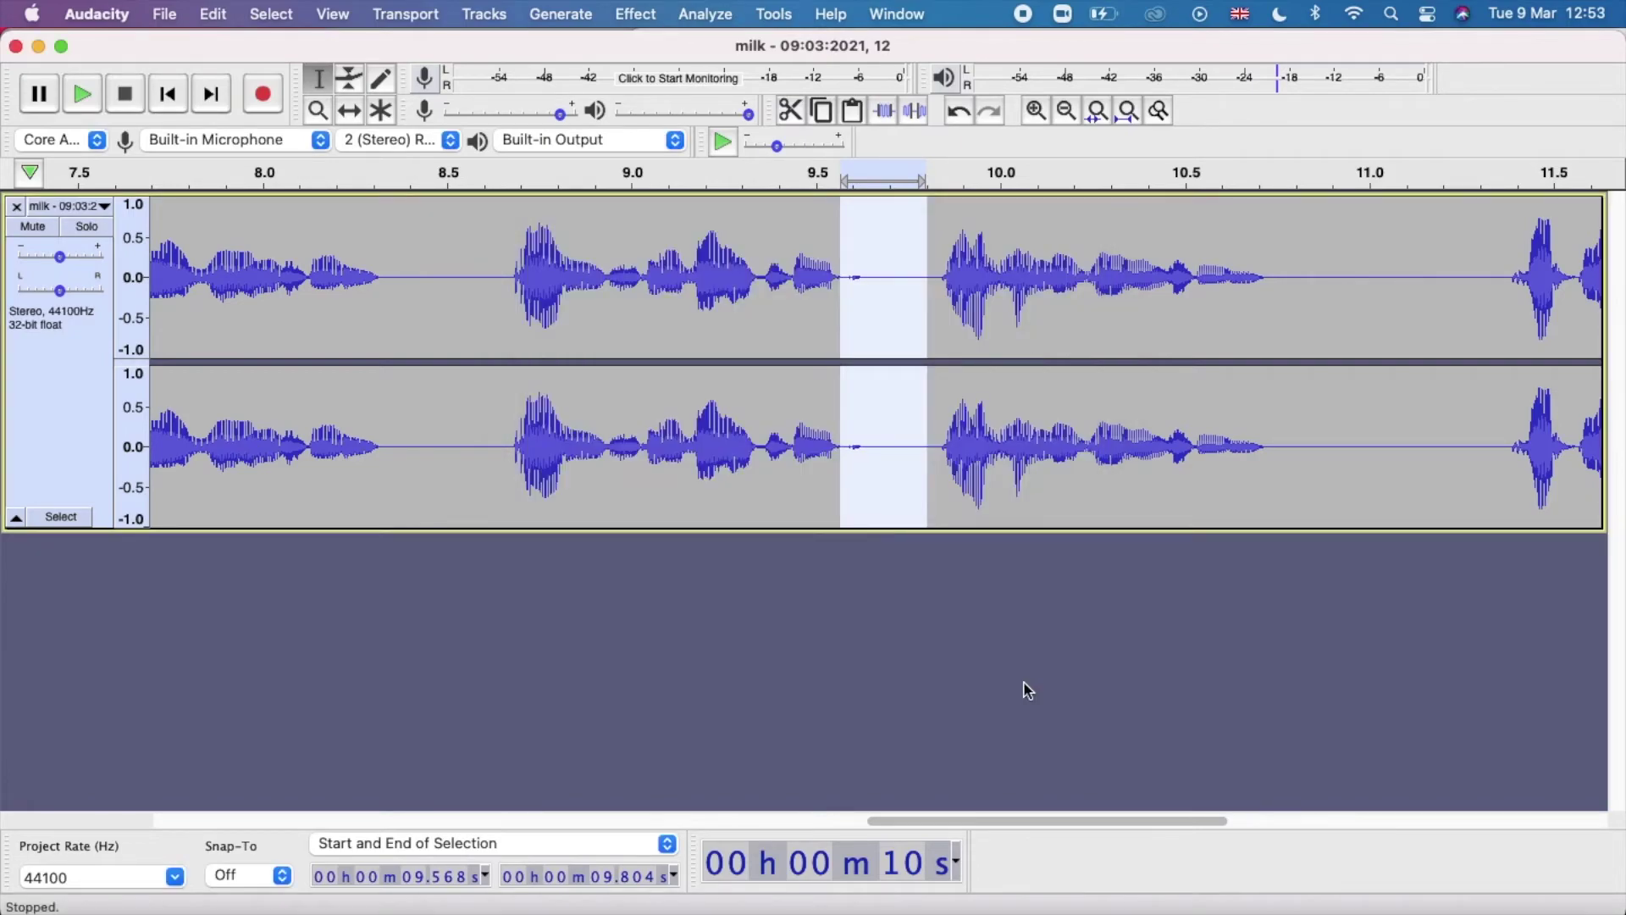
left_click(636, 14)
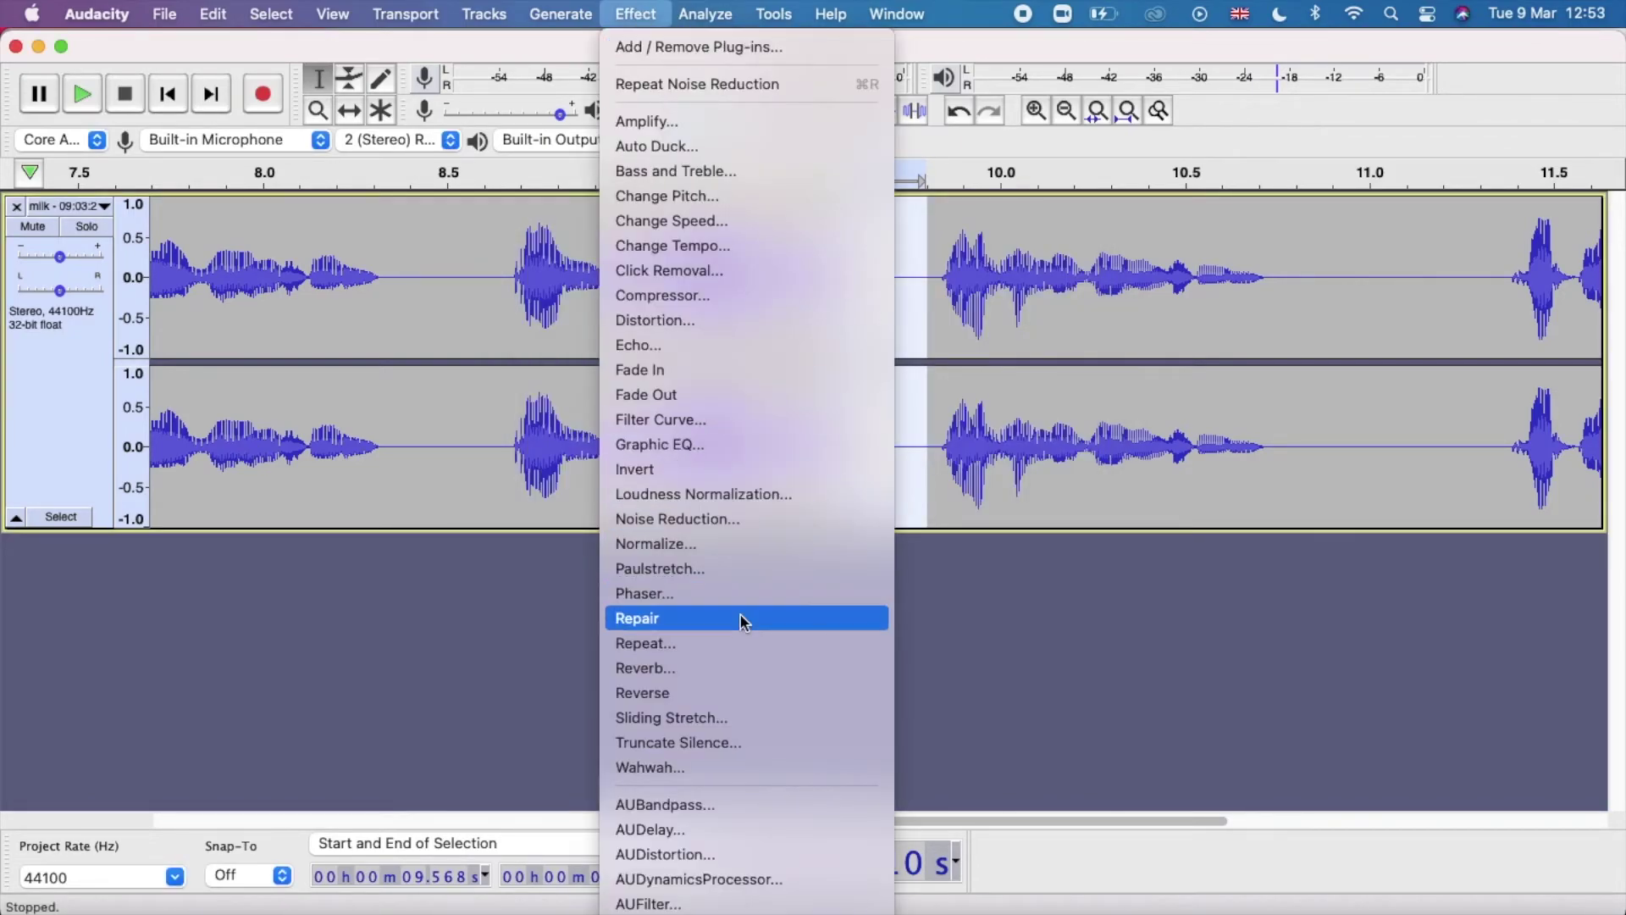
left_click(746, 517)
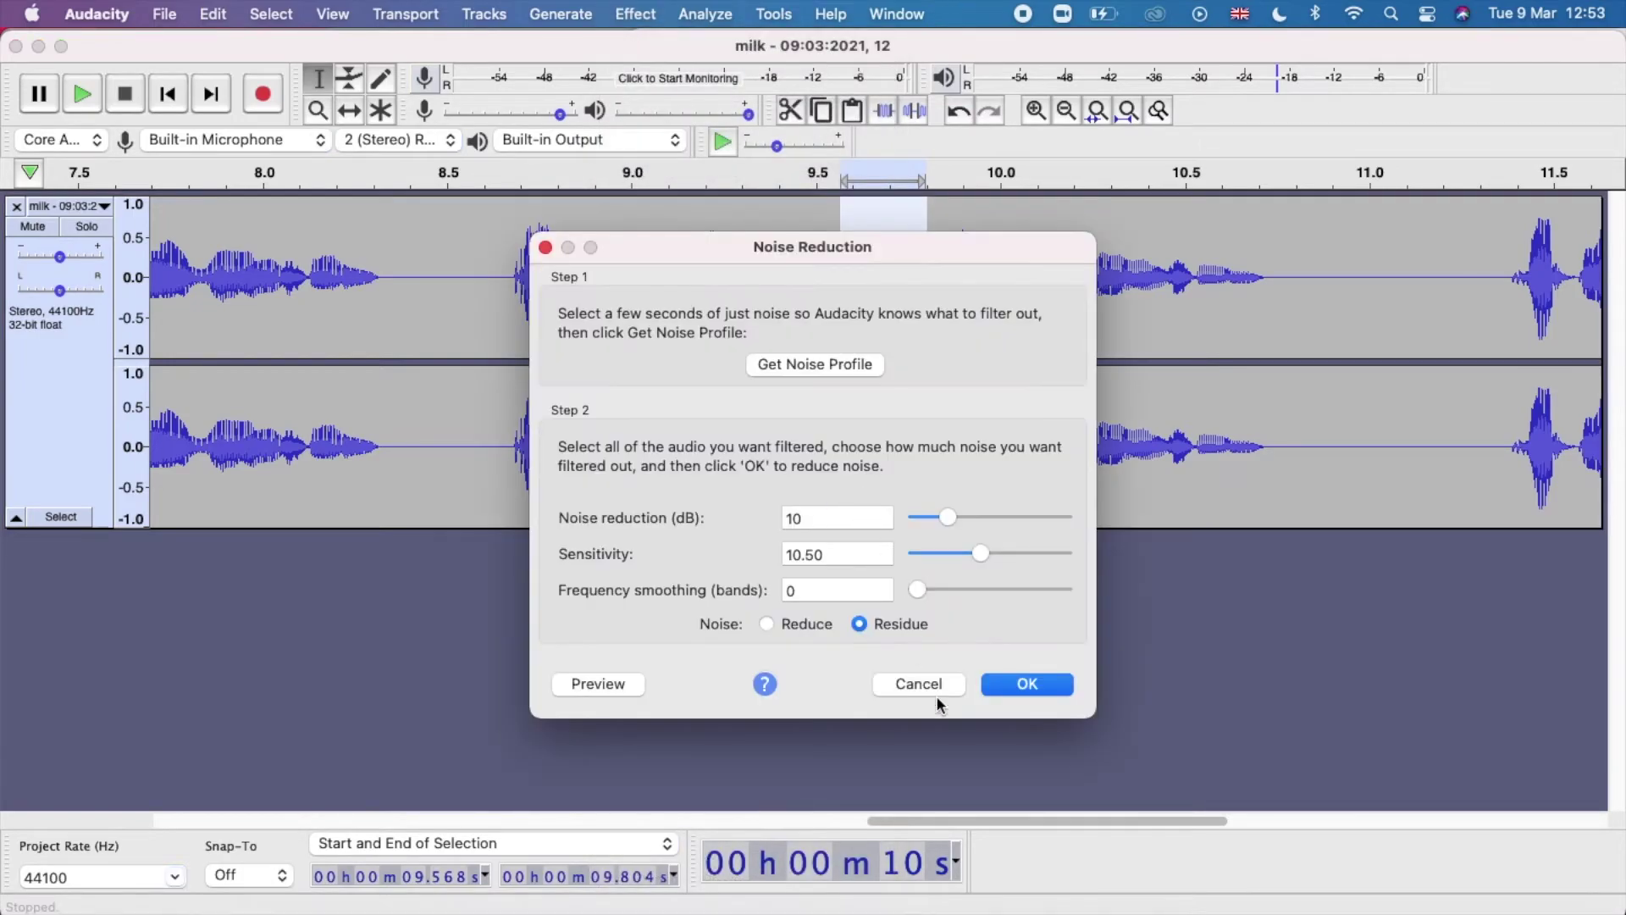
left_click(1037, 680)
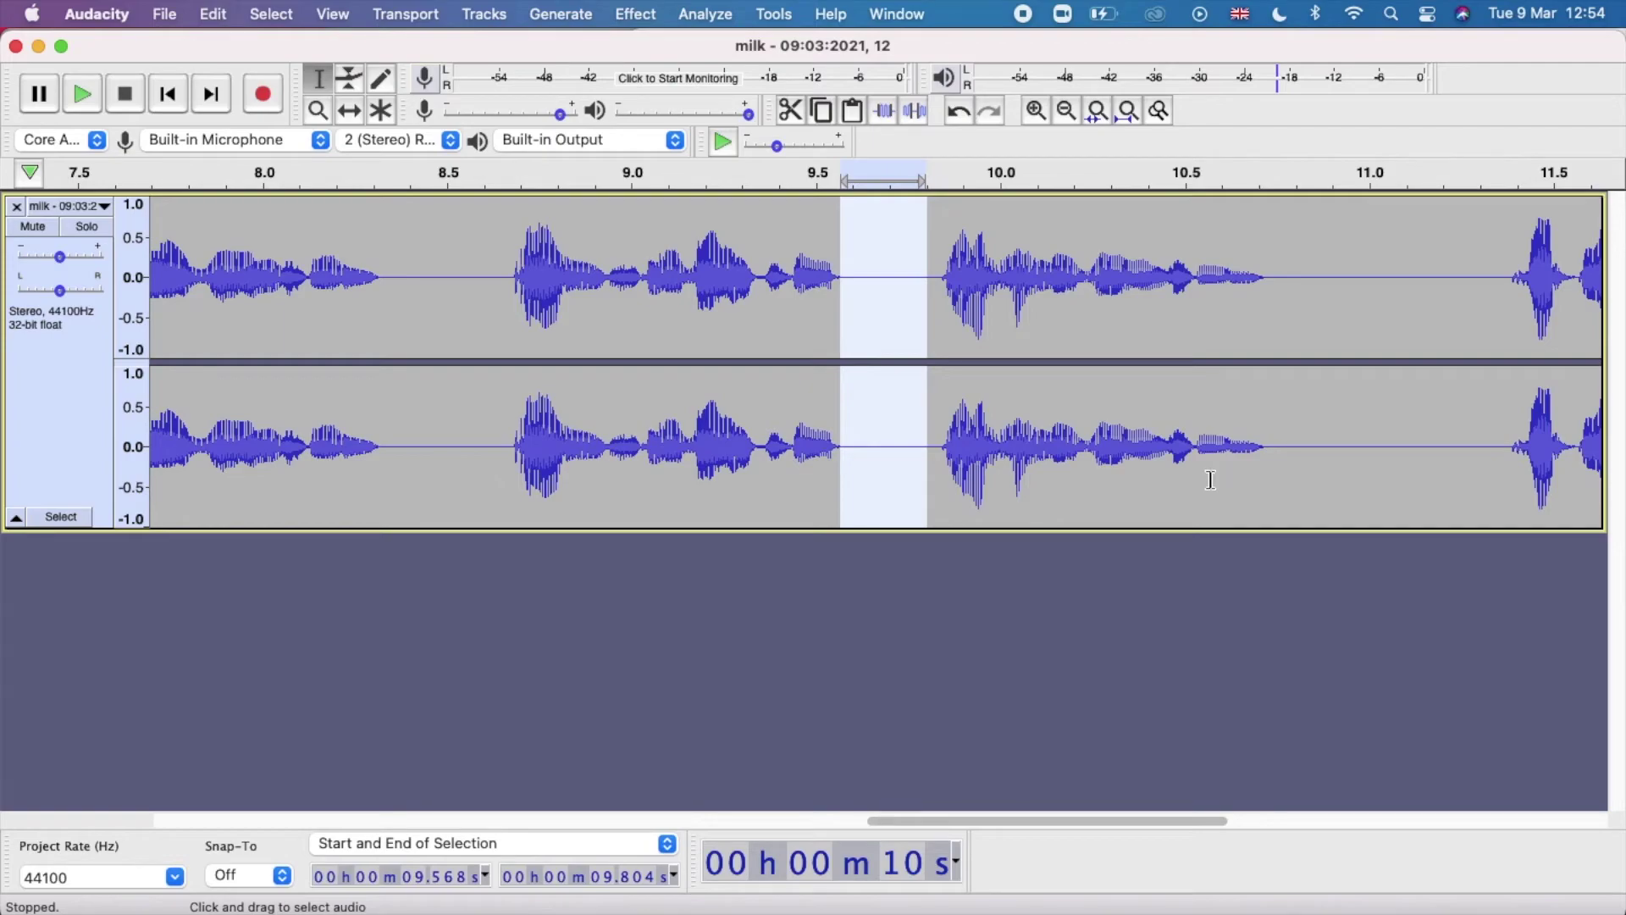
Cut the pause from 10.878 s to 11.153 s and select the unwanted audio from 9.837 s.
left_click_drag(1198, 473, 1423, 474)
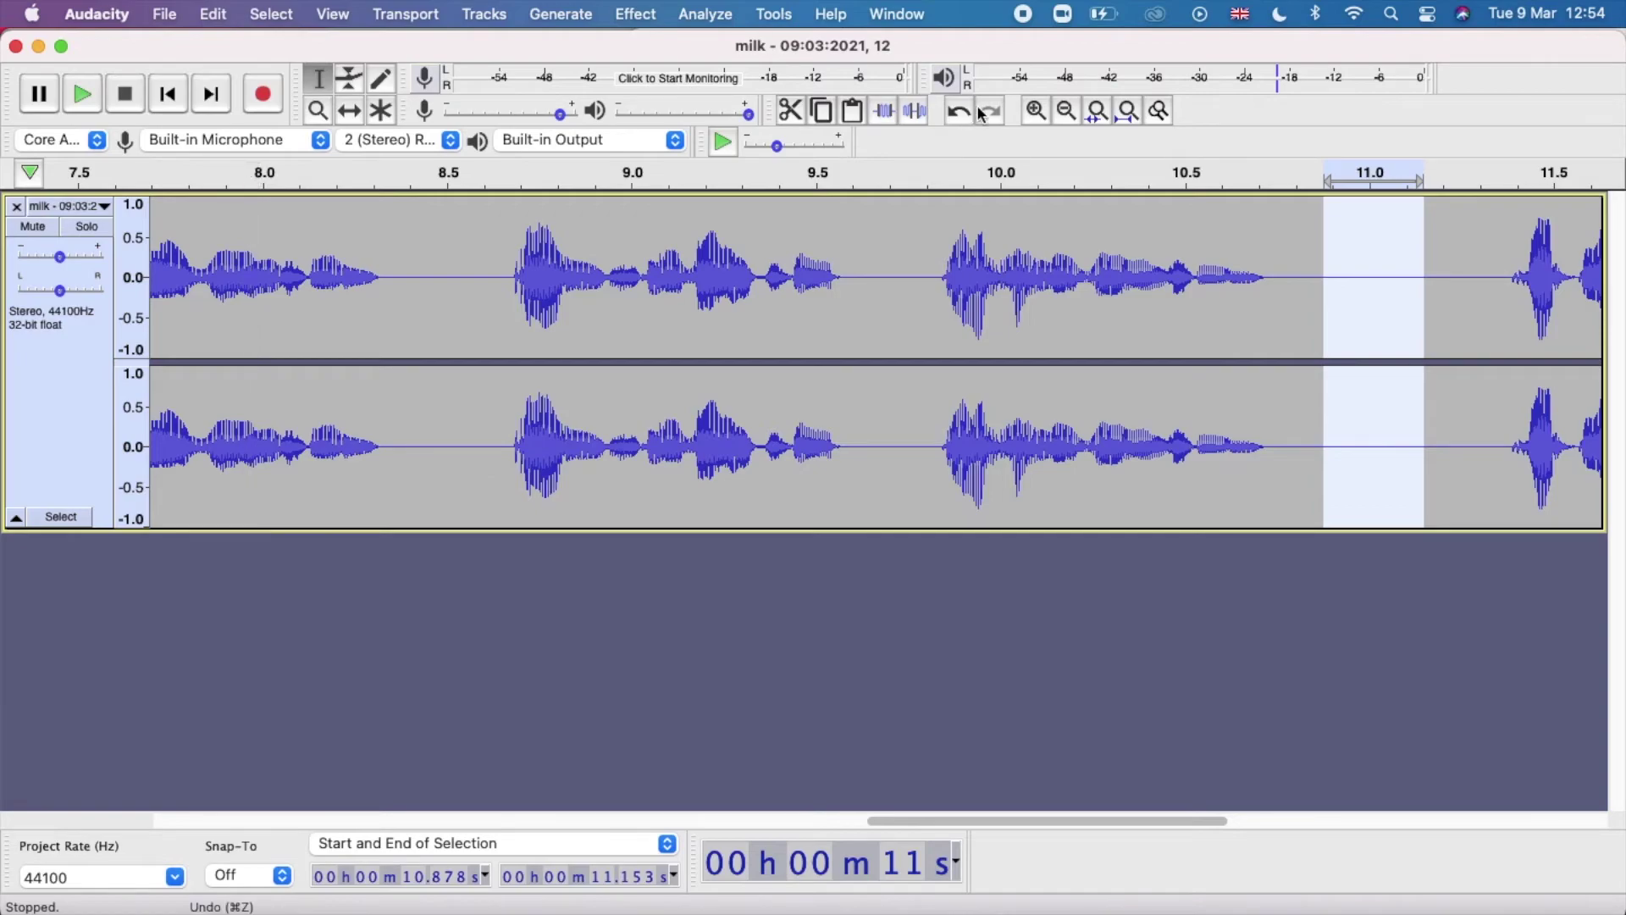
left_click(796, 110)
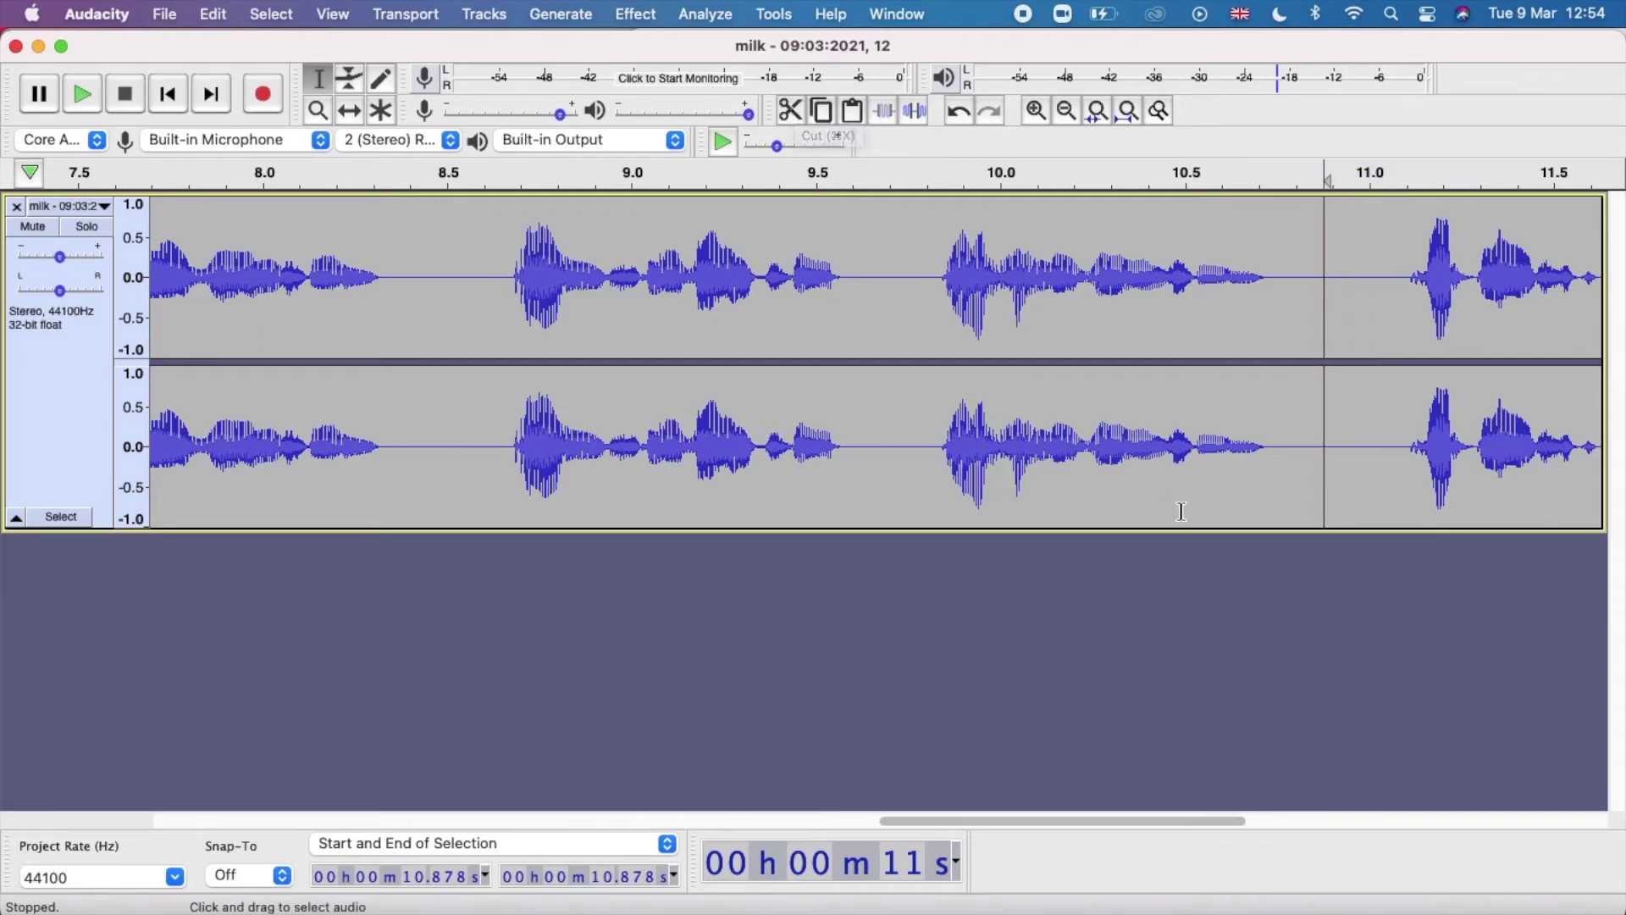
scroll(1166, 515, "down", 1)
left_click_drag(1063, 490, 1211, 493)
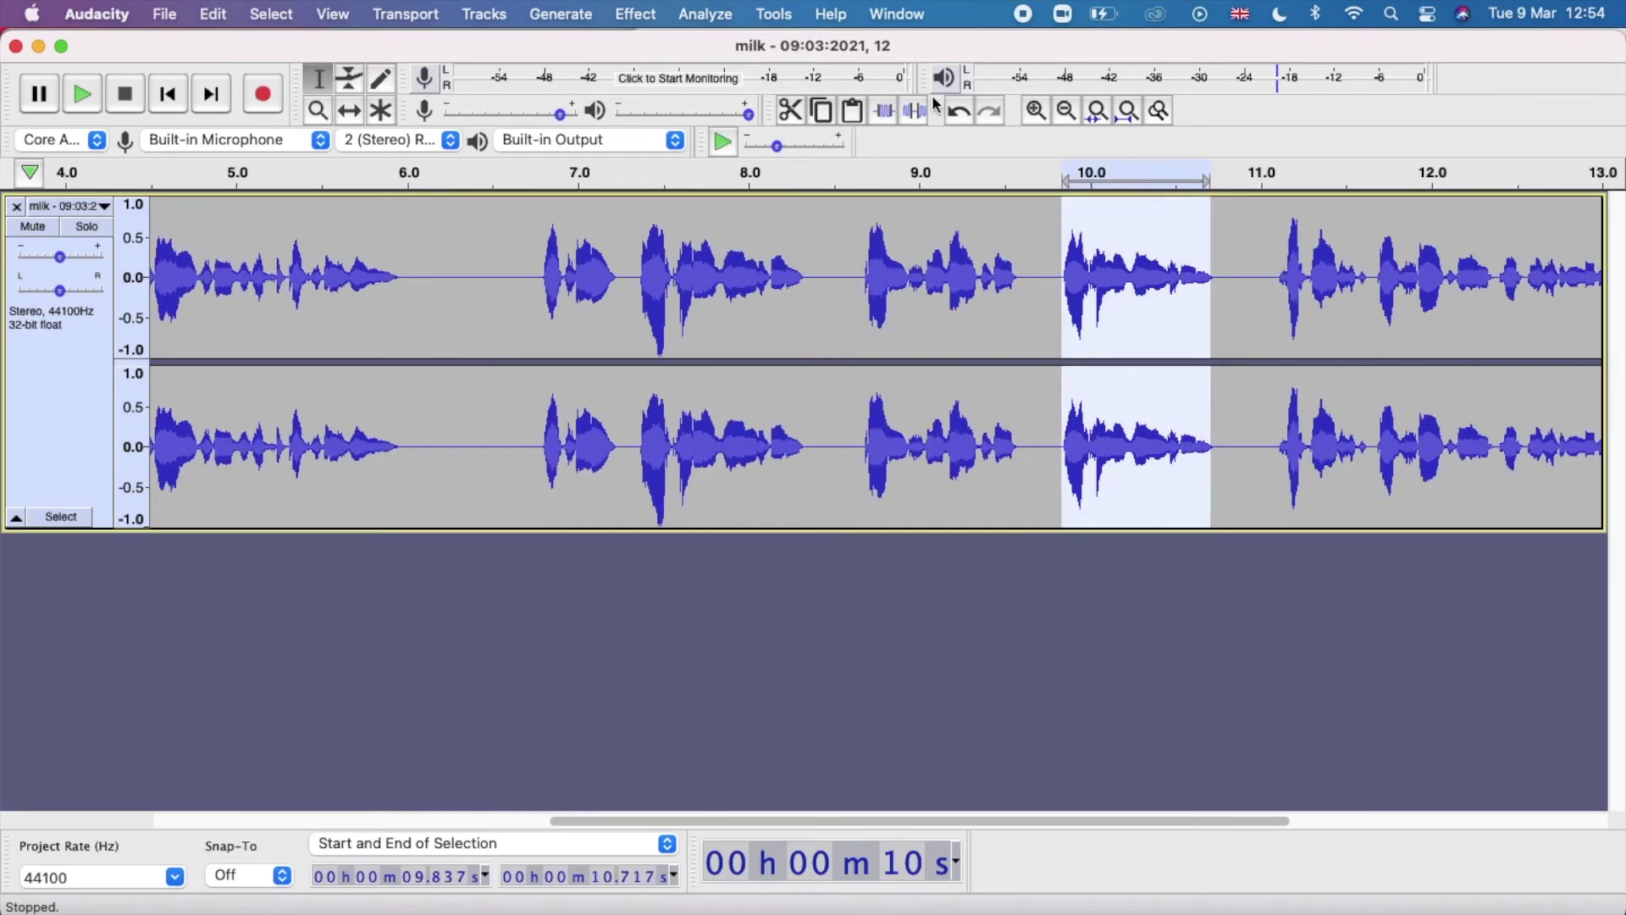
Cut the unwanted audio from 9.837 s to 10.717 s and set the playback start at 6.5 s.
left_click(790, 110)
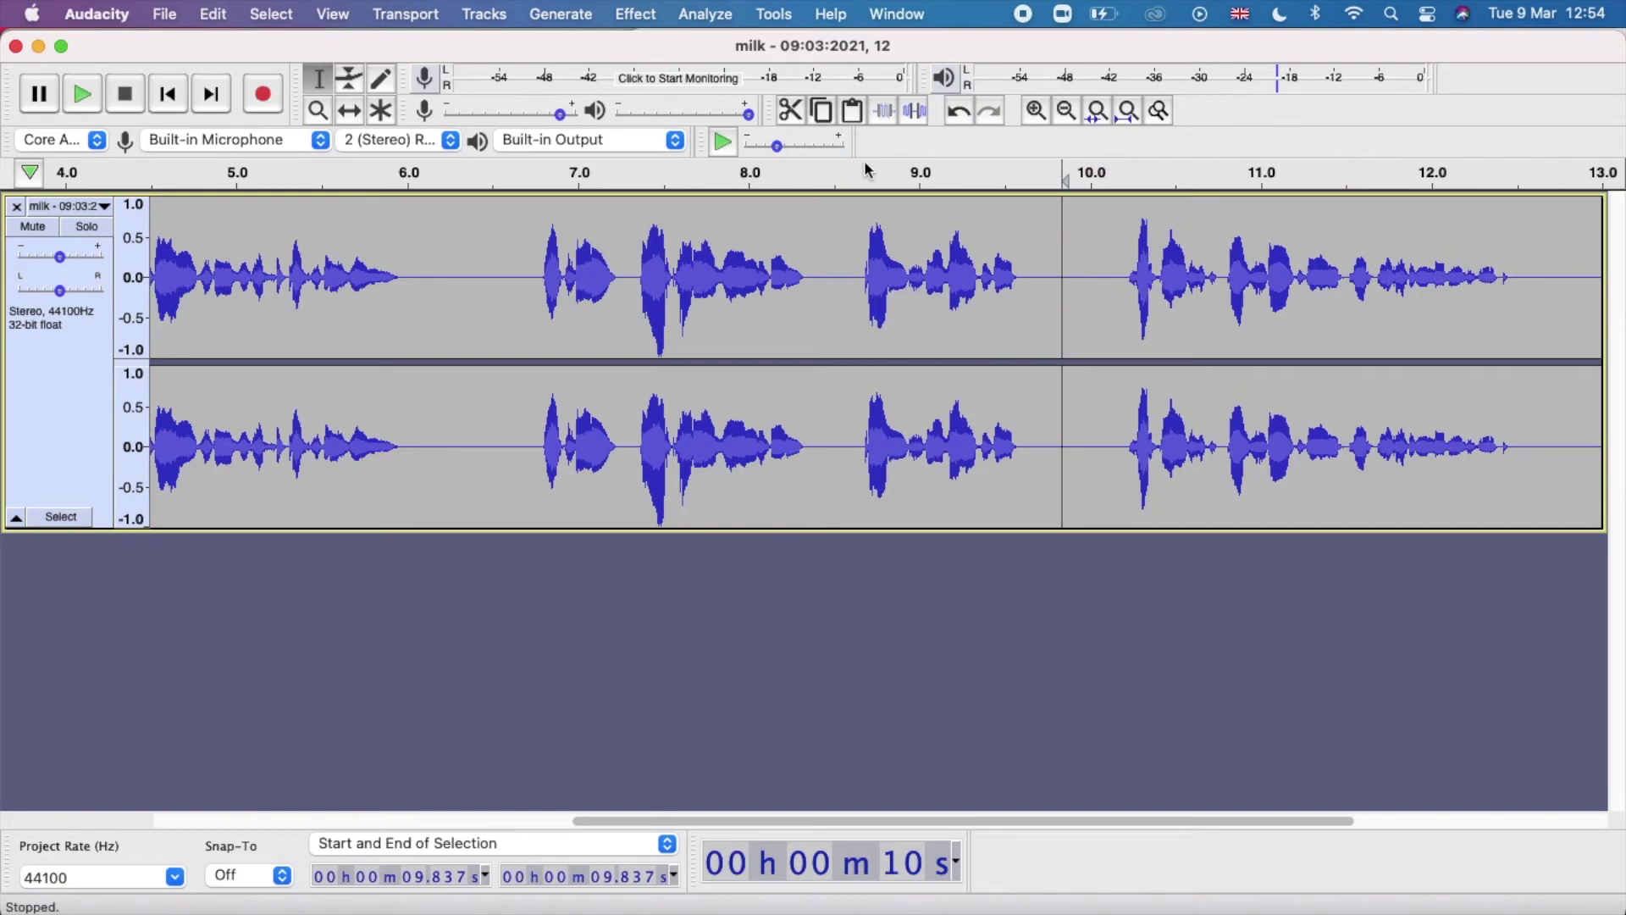
scroll(1335, 448, "right", 5)
scroll(1335, 448, "left", 3)
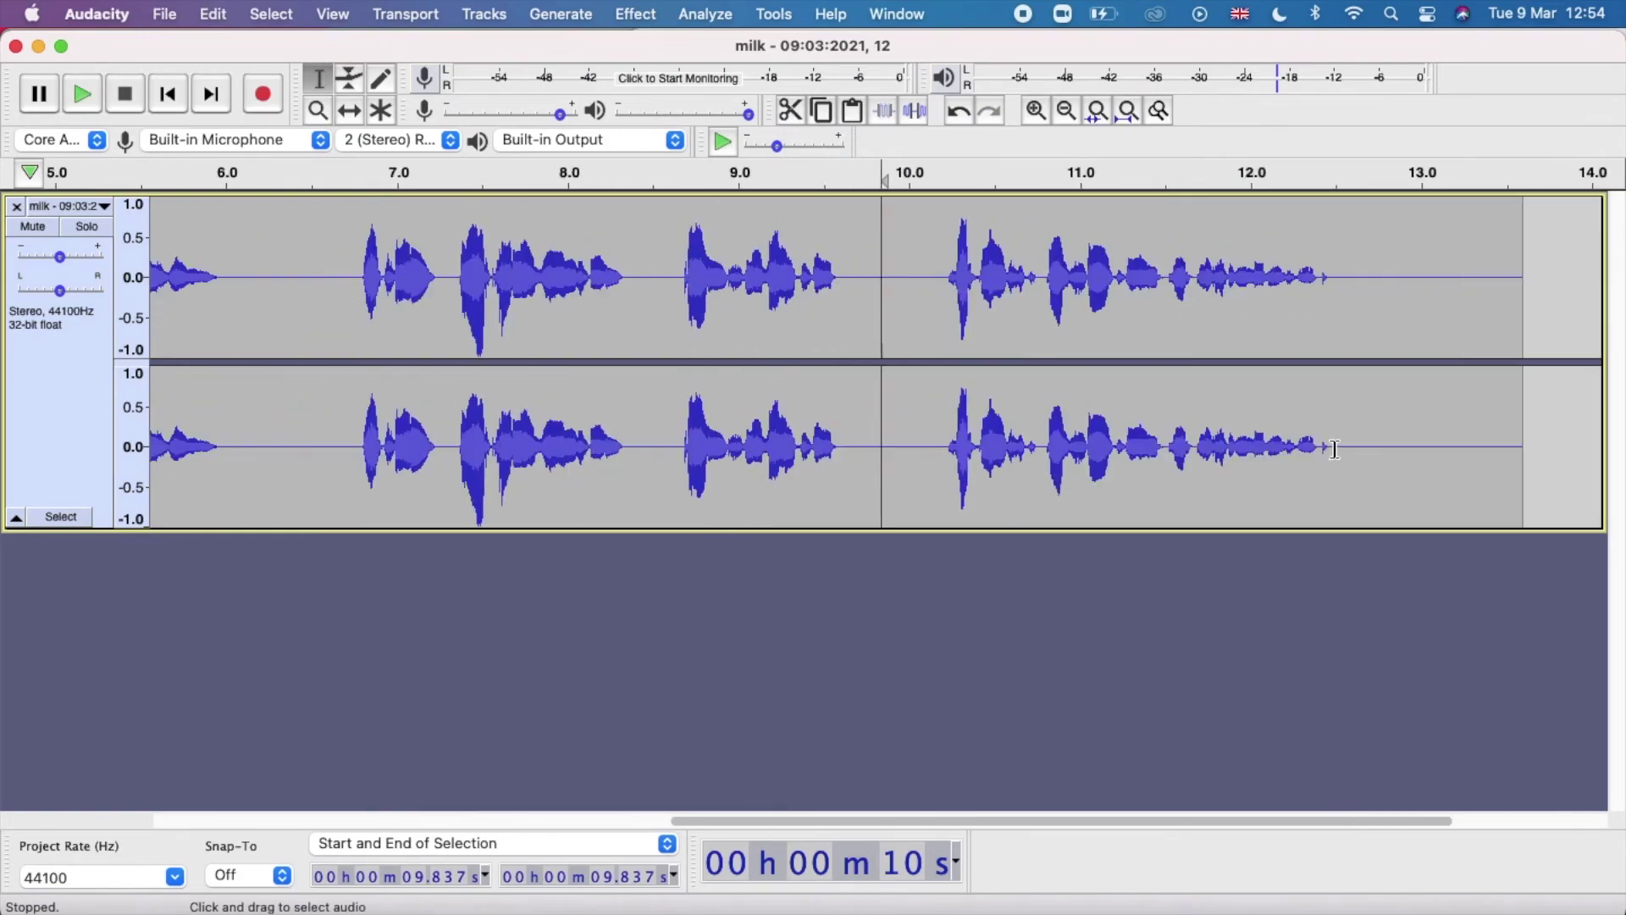
scroll(1335, 448, "left", 3)
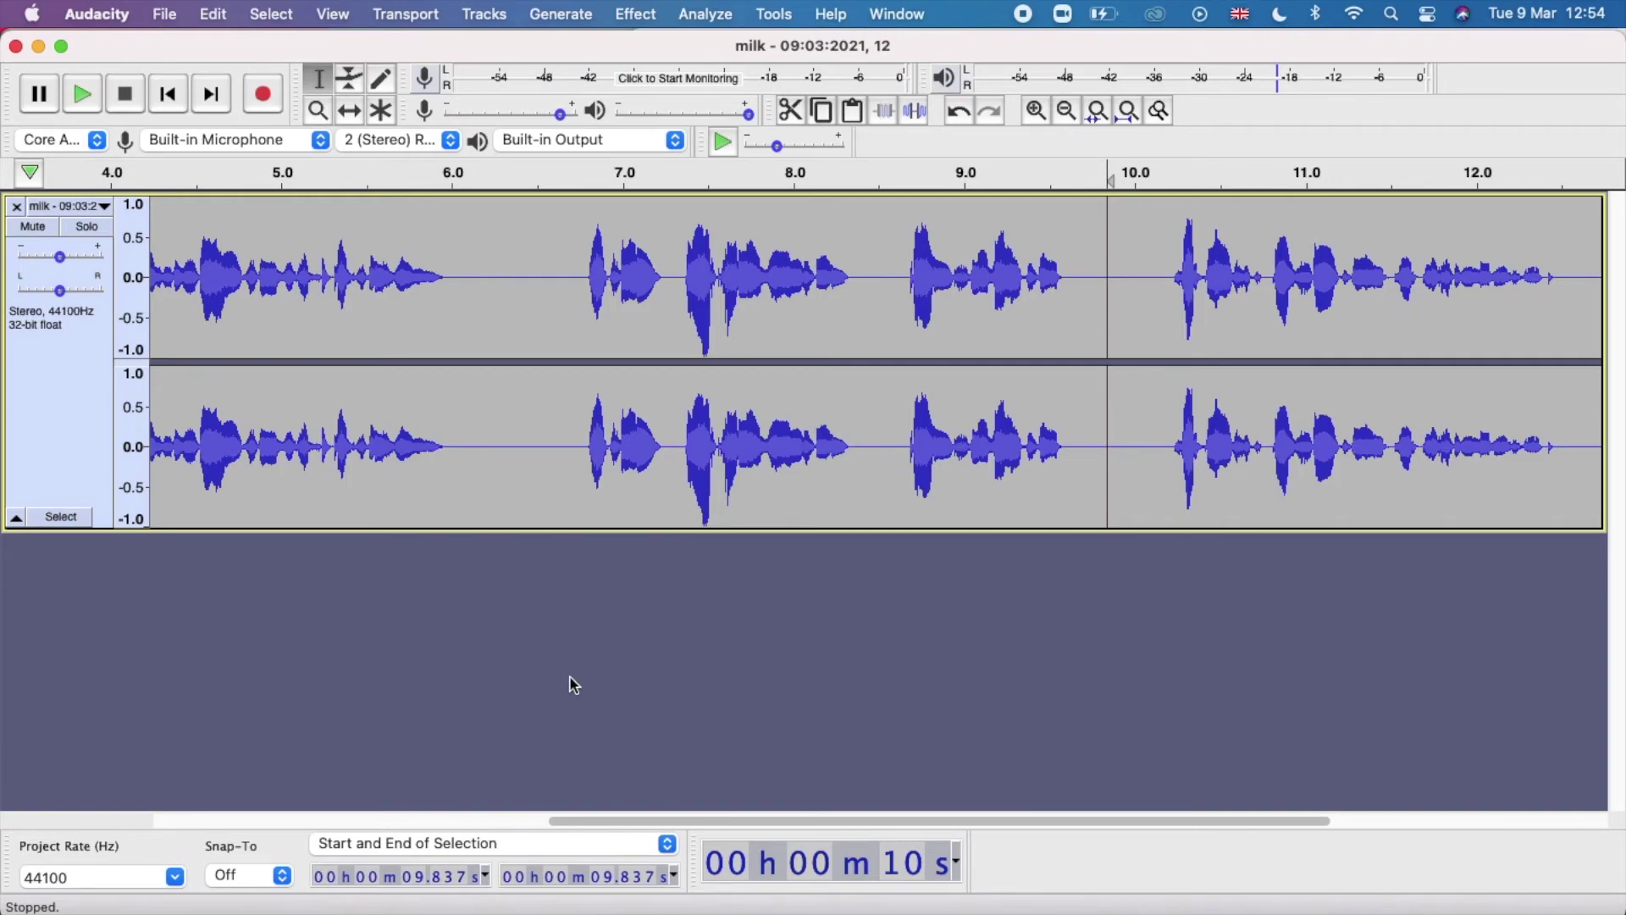
left_click(537, 472)
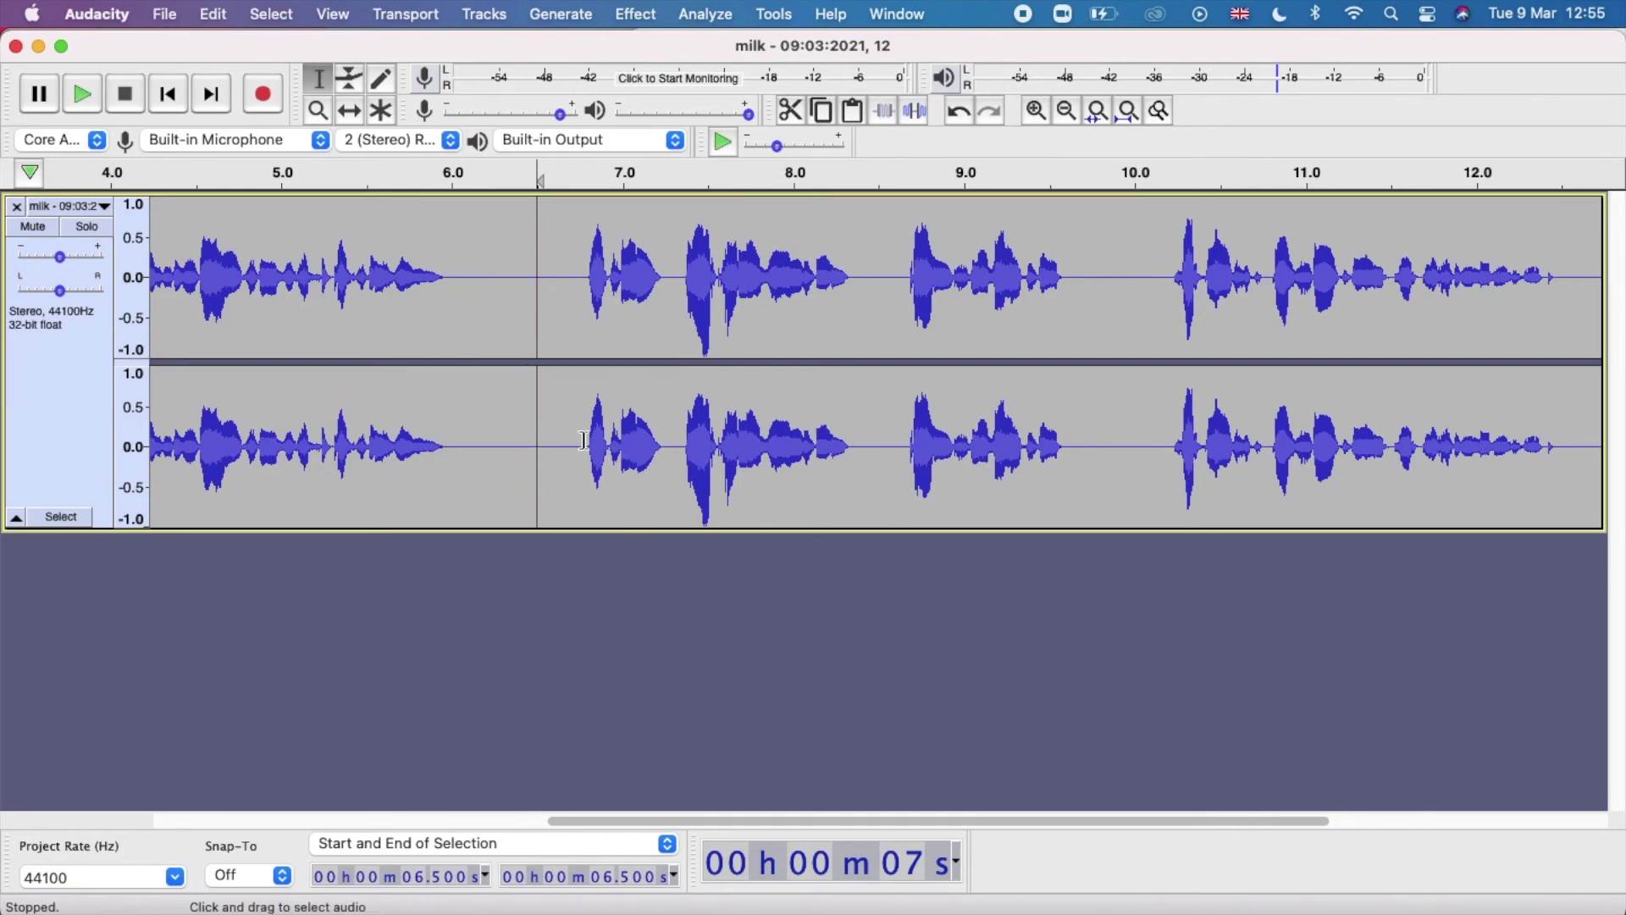
Zoom to fit the whole edited clip, about 13.6 seconds long, in the track.
key("super+2")
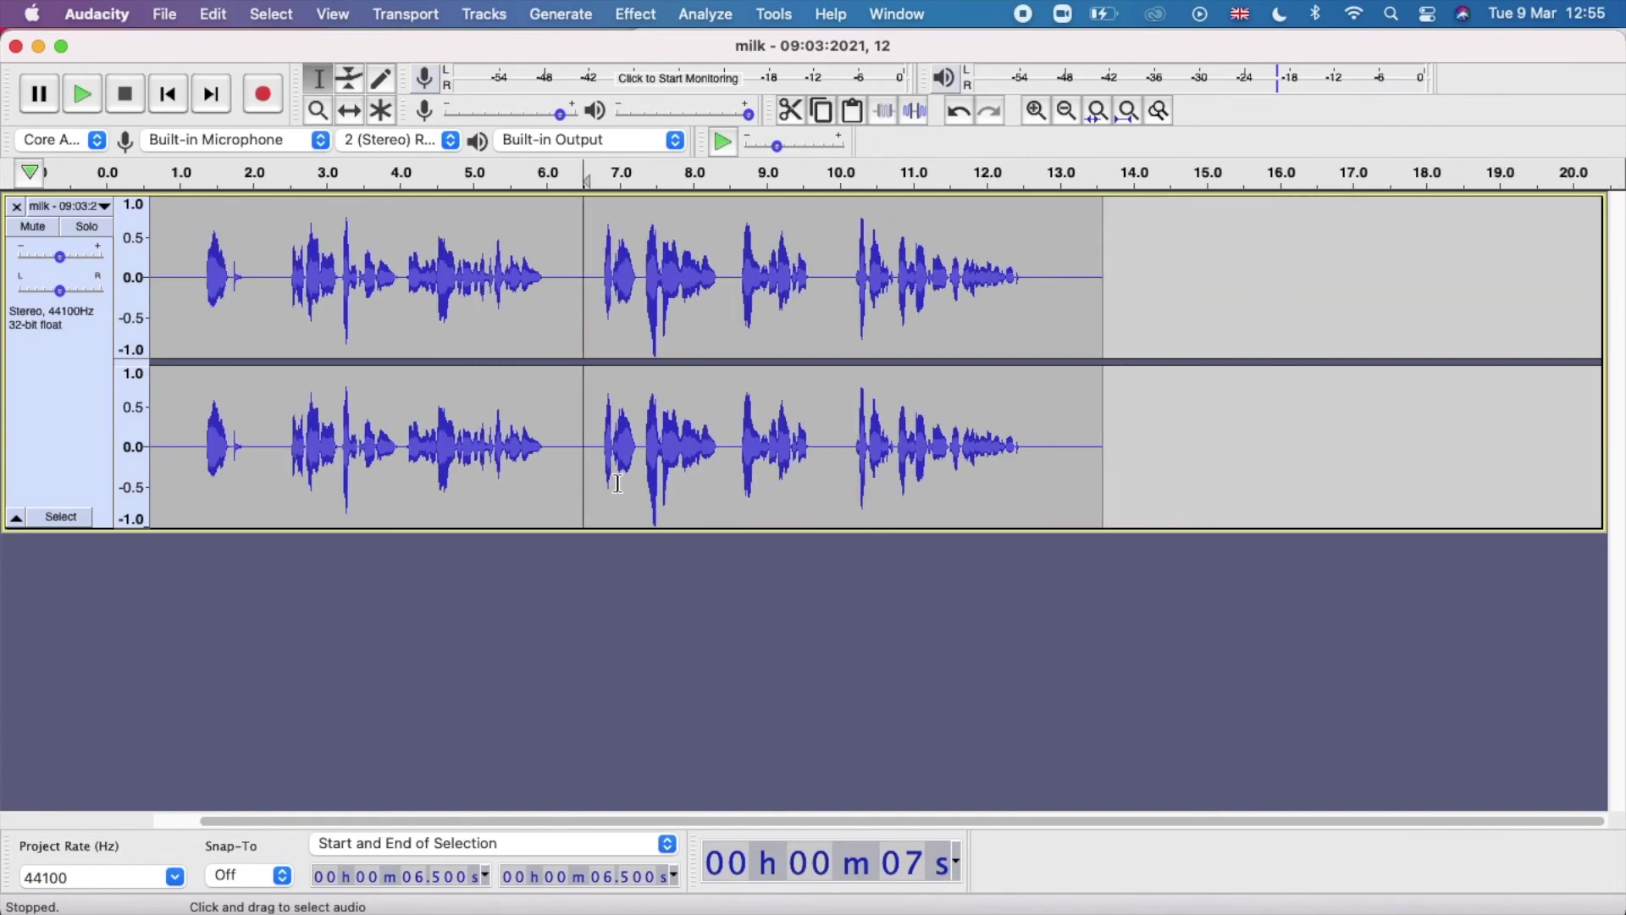